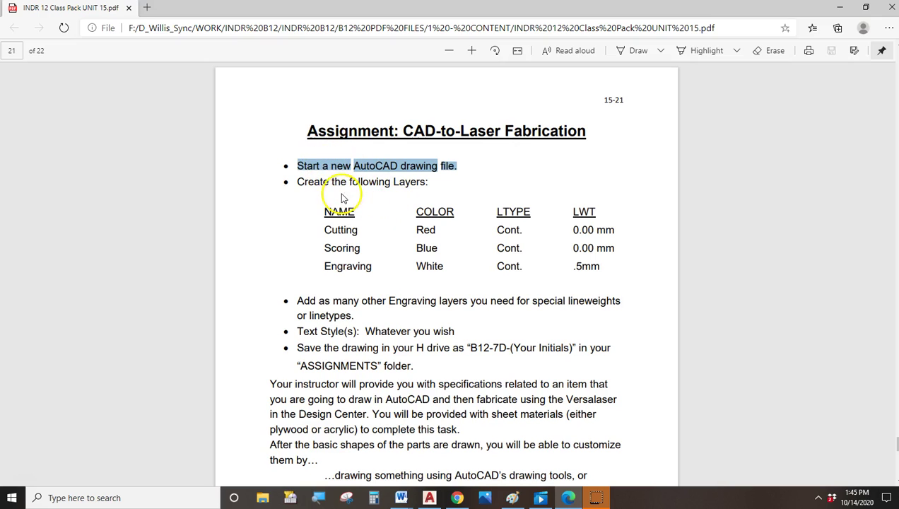
# Review the name, color, linetype and lineweight required for the Cutting, Scoring and Engraving layers in the assignment's layer table
pyautogui.moveTo(325, 229); pyautogui.dragTo(595, 273)
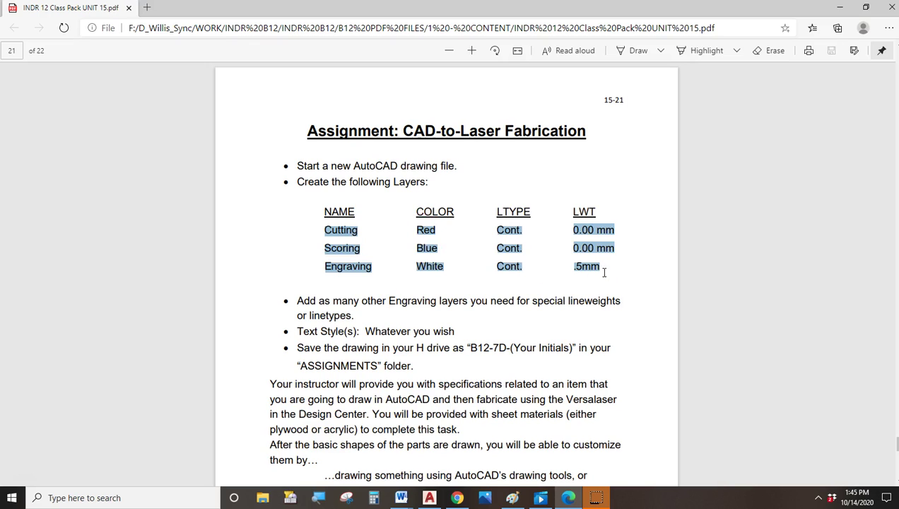
pyautogui.click(603, 271)
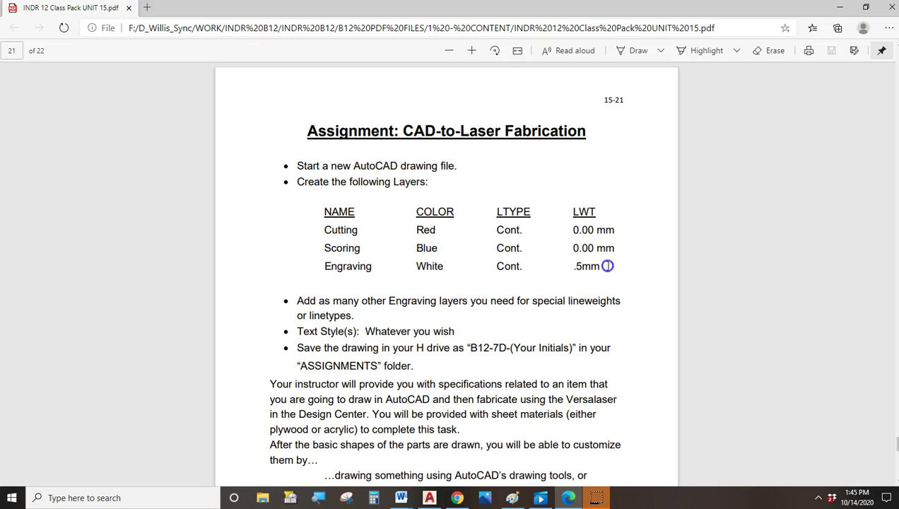
pyautogui.click(340, 230)
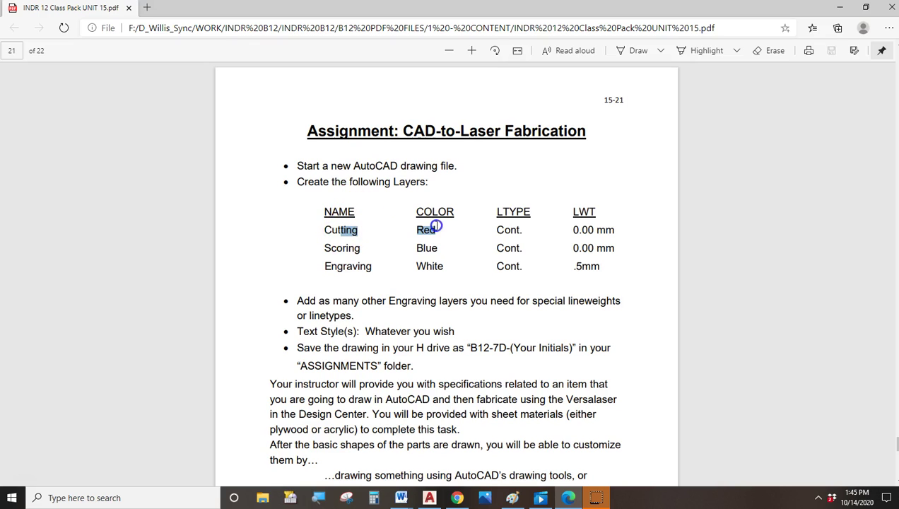
pyautogui.moveTo(437, 225); pyautogui.dragTo(530, 232)
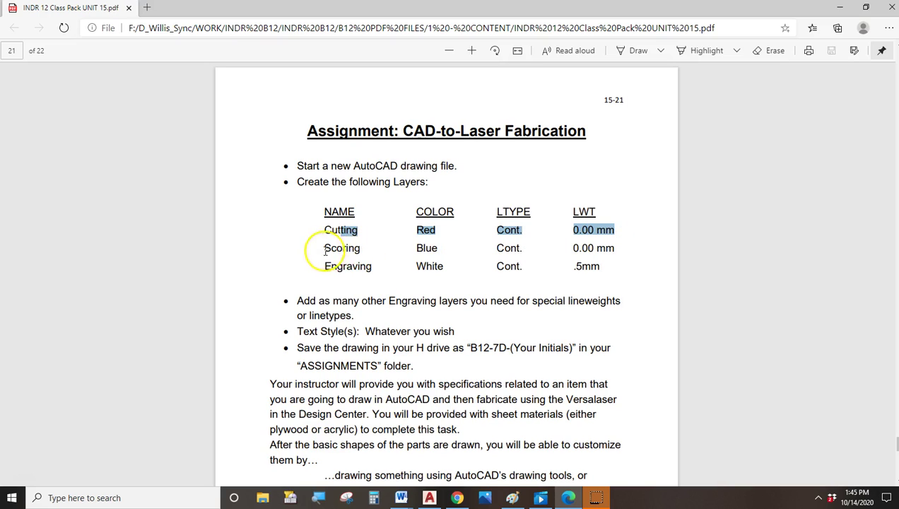
pyautogui.moveTo(322, 248); pyautogui.dragTo(381, 243)
pyautogui.moveTo(446, 243); pyautogui.dragTo(573, 252)
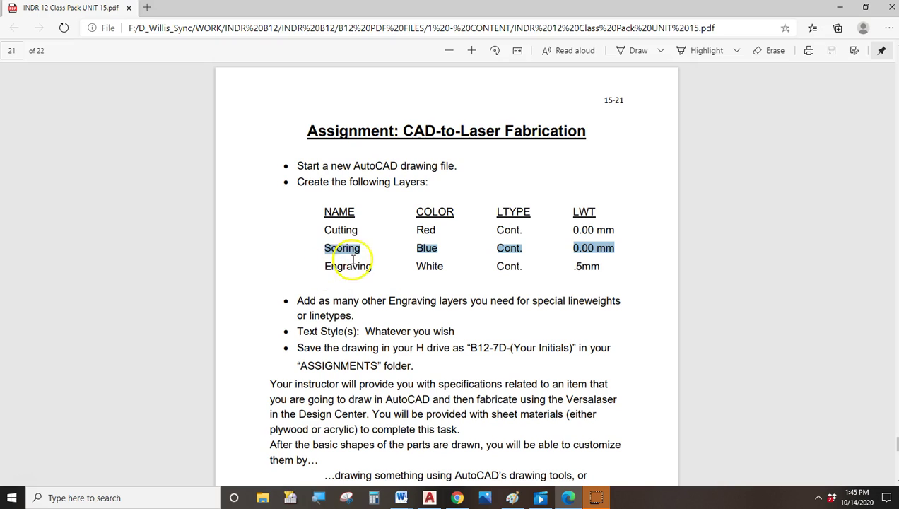
pyautogui.click(329, 263)
pyautogui.moveTo(325, 266); pyautogui.dragTo(383, 265)
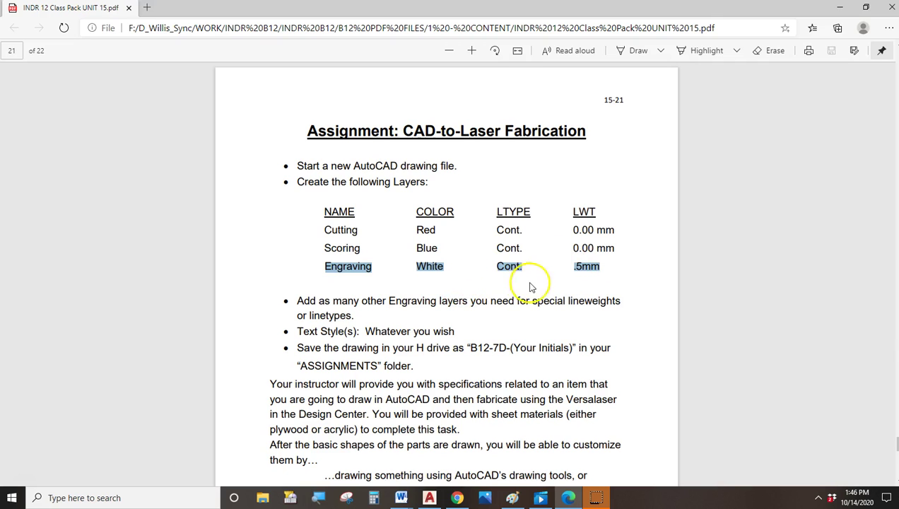
# Switch to the AutoCAD laser template drawing, open the Layer Properties Manager and enlarge it to show more columns
pyautogui.click(840, 7)
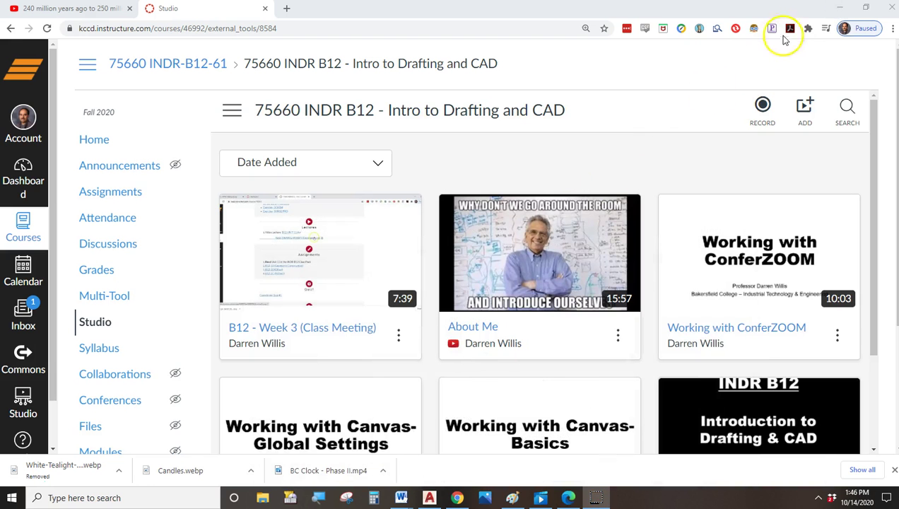
pyautogui.click(841, 9)
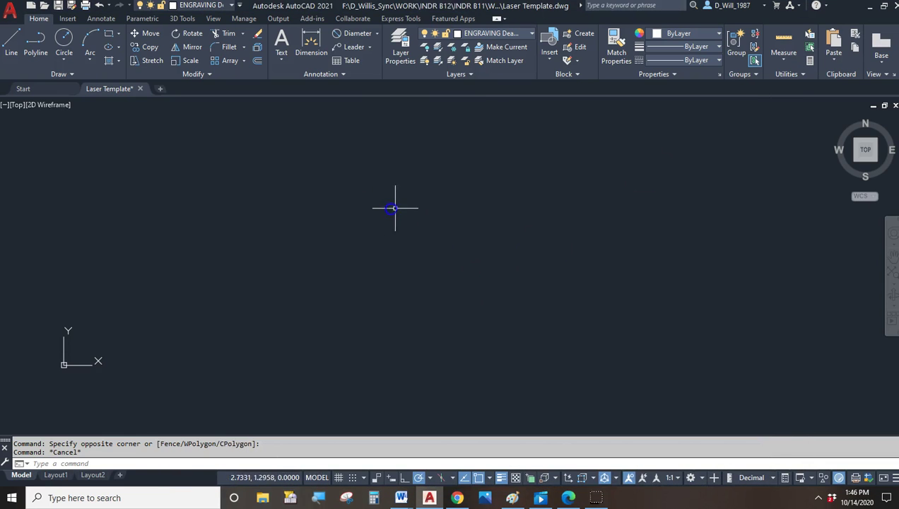
pyautogui.click(411, 36)
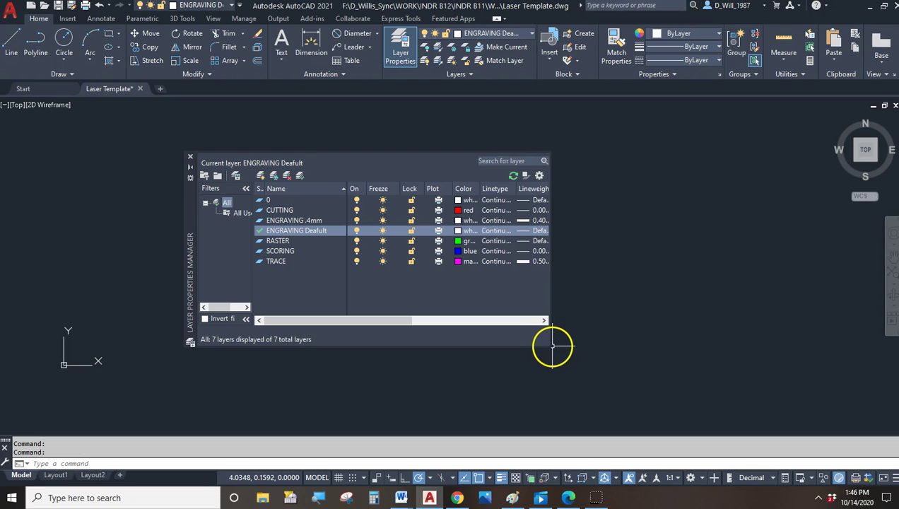
pyautogui.press('F2')
pyautogui.moveTo(551, 346); pyautogui.dragTo(737, 393)
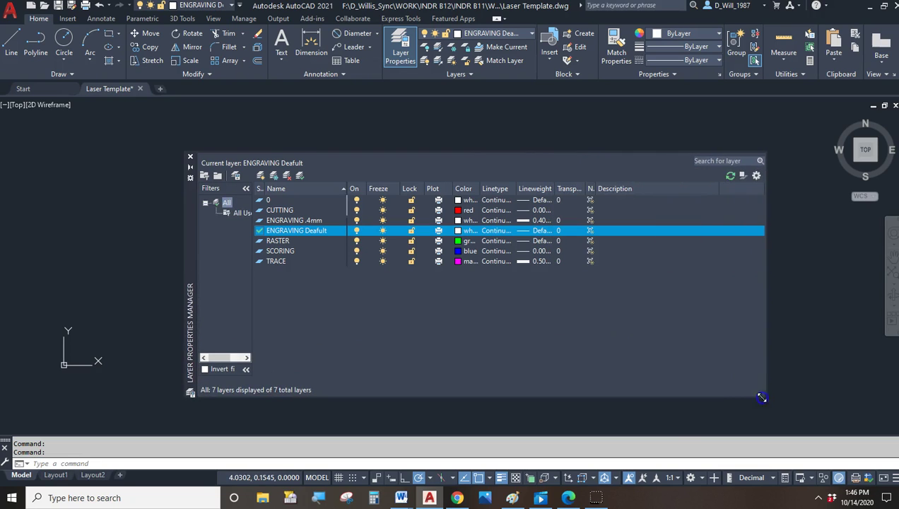
pyautogui.press('super+plus')
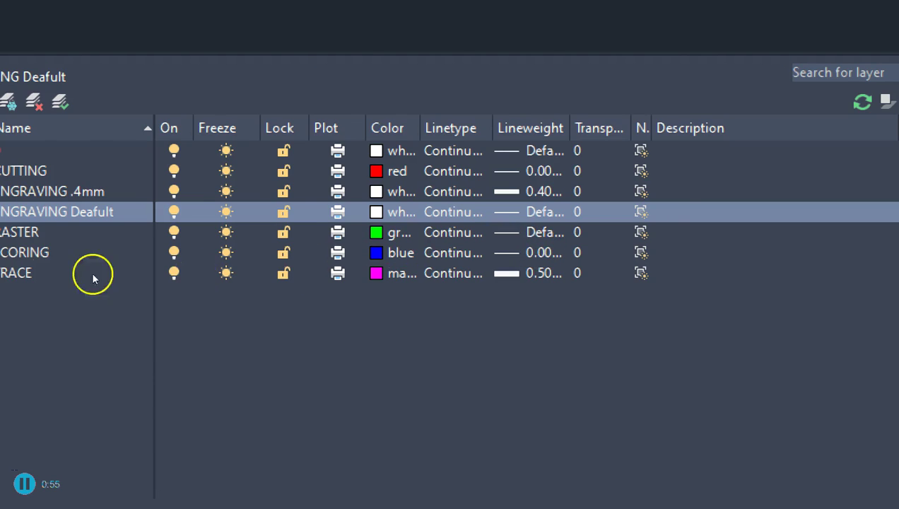
# Check the CUTTING layer's color setting and widen the Linetype and Lineweight columns to show their full values
pyautogui.click(281, 174)
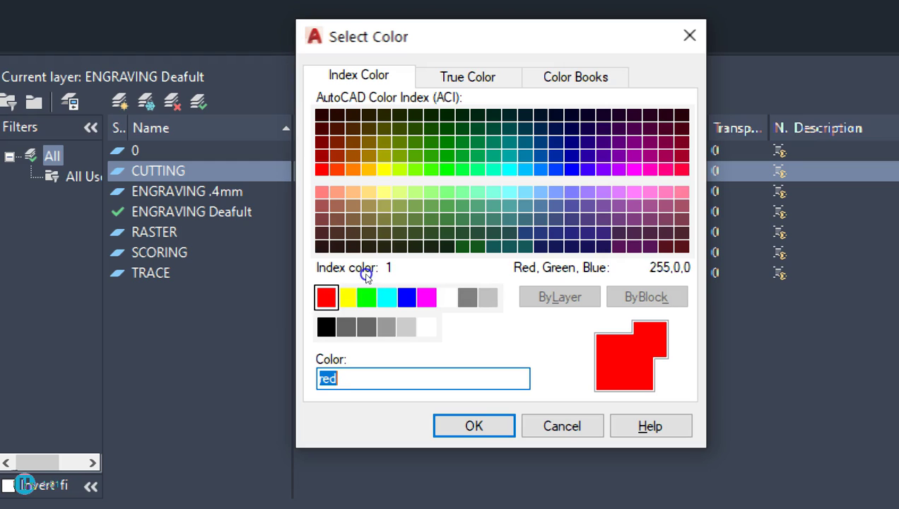
pyautogui.press('Return')
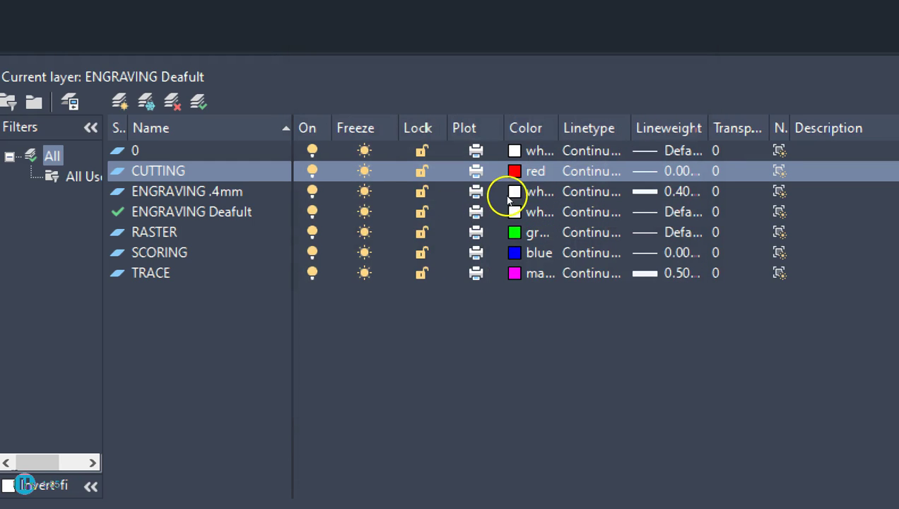
pyautogui.moveTo(517, 190); pyautogui.dragTo(586, 182)
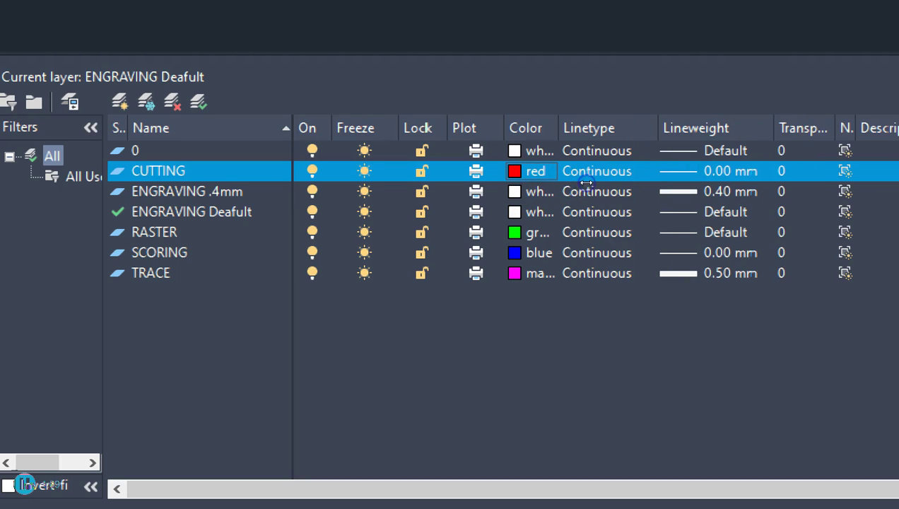
# Correct the misspelled engraving layer name to ENGRAVING Default
pyautogui.click(289, 229)
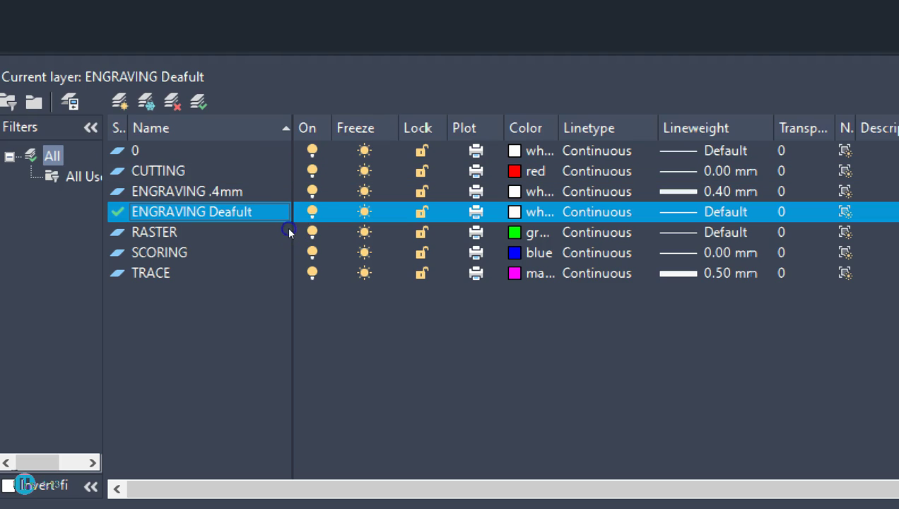
pyautogui.click(326, 235)
pyautogui.press('F2')
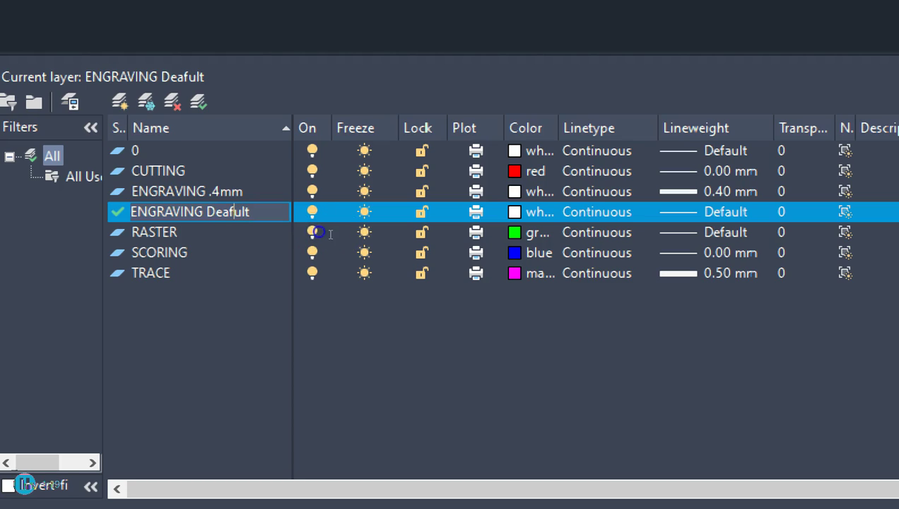
pyautogui.press('Left')
pyautogui.press('BackSpace')
pyautogui.write('a')
pyautogui.press('Return')
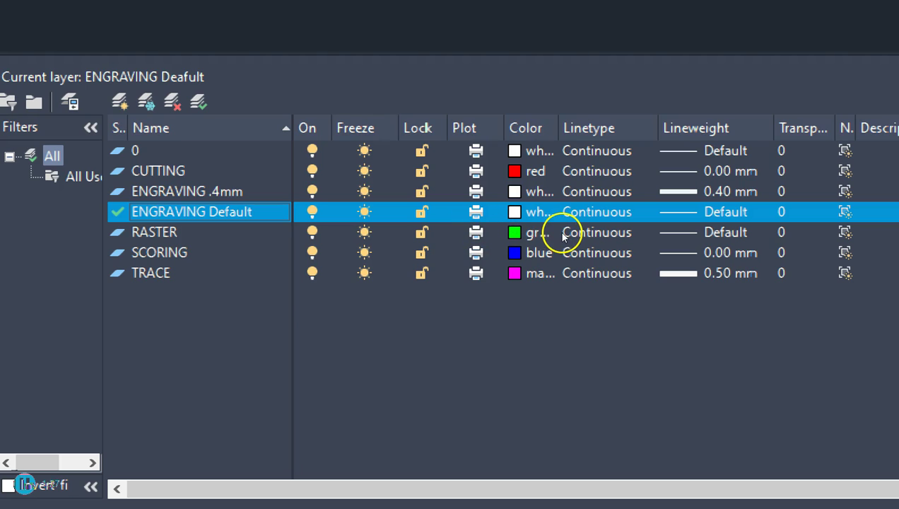
# Widen the Color column, examine the settings of the ENGRAVING .4mm, SCORING, RASTER and TRACE layers, and close the layer manager
pyautogui.doubleClick(495, 189)
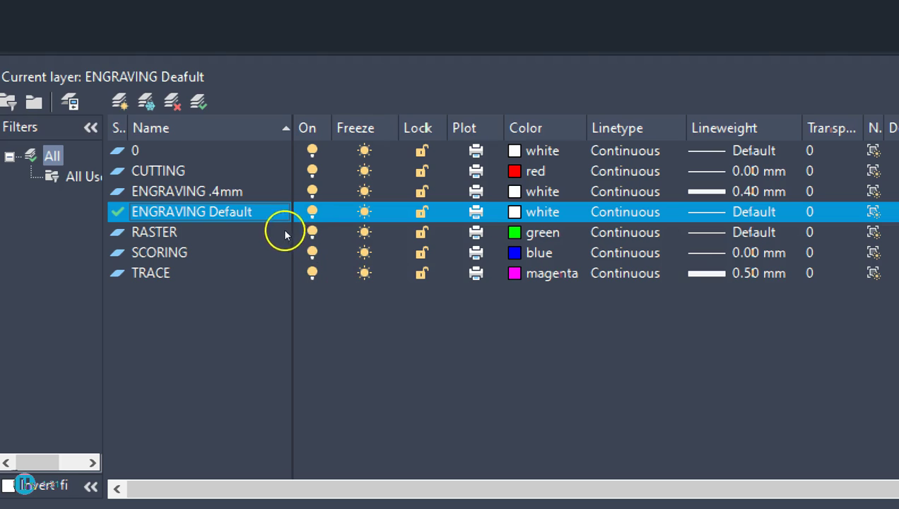
pyautogui.press('Up')
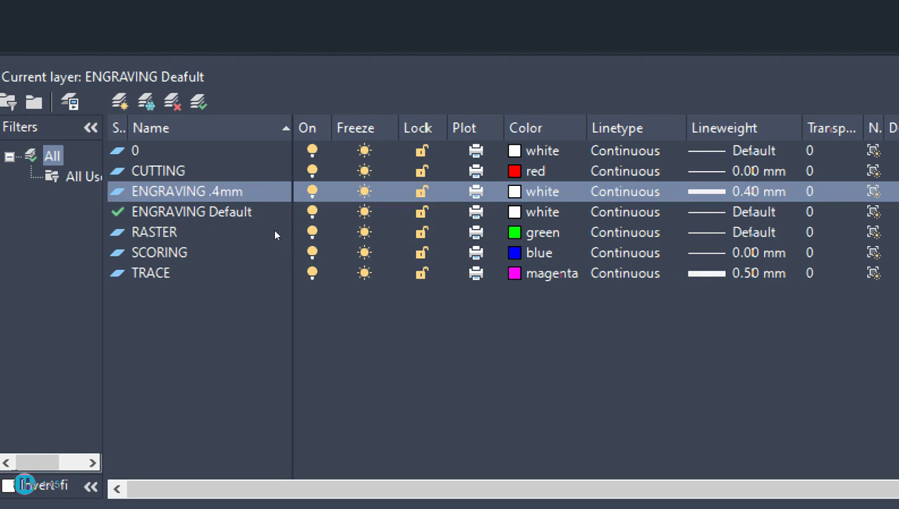
pyautogui.click(274, 252)
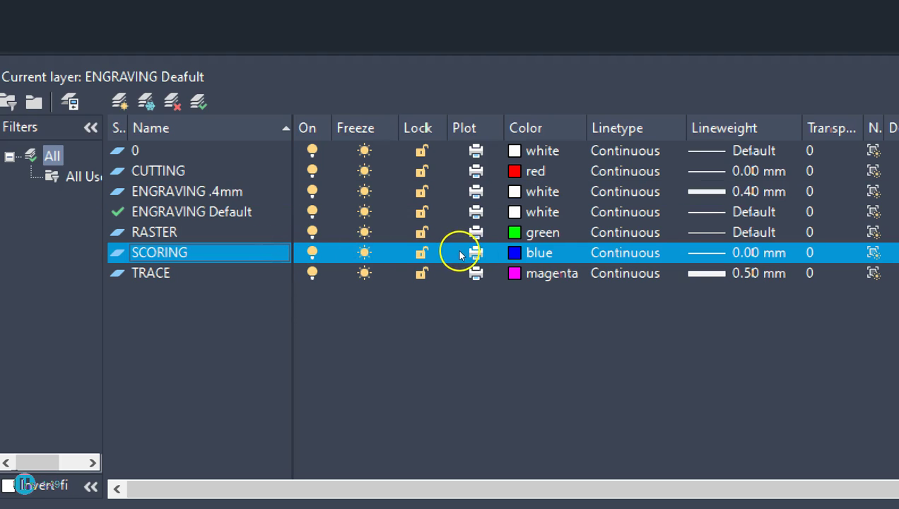
pyautogui.click(510, 253)
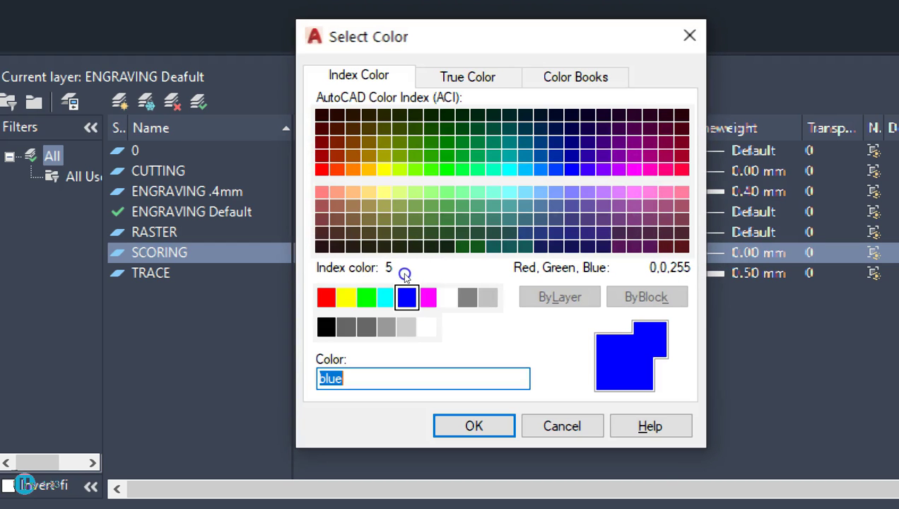
pyautogui.press('Return')
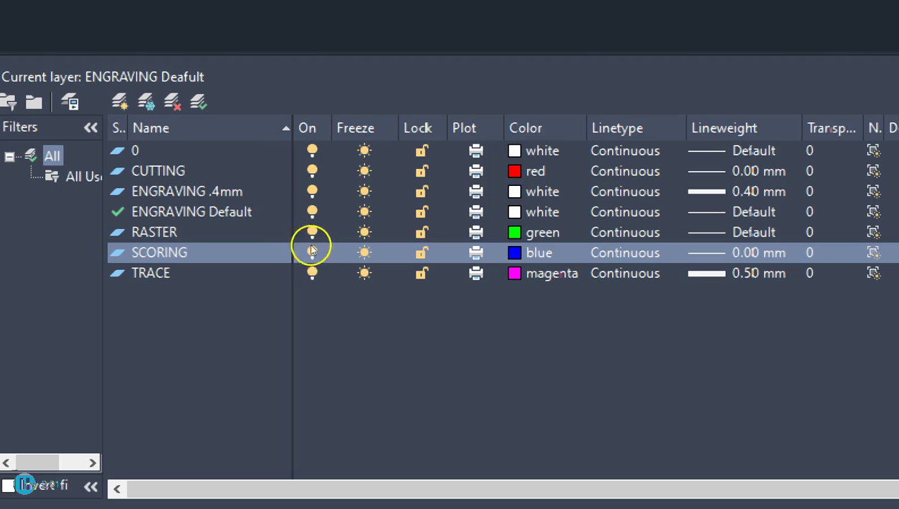
pyautogui.click(283, 238)
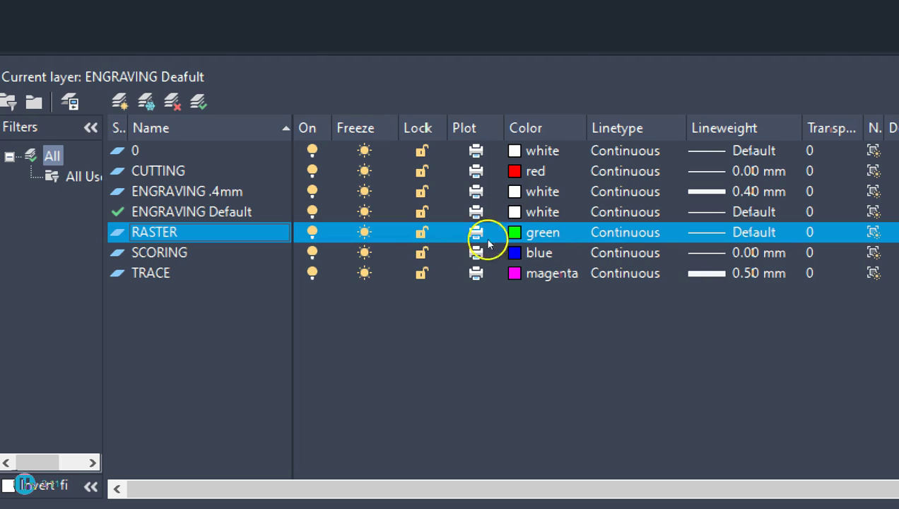
pyautogui.click(279, 263)
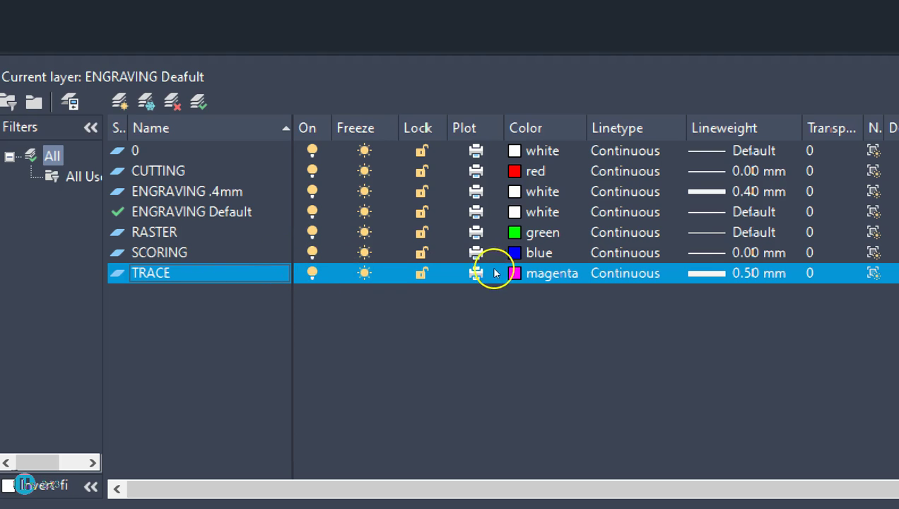
pyautogui.click(574, 266)
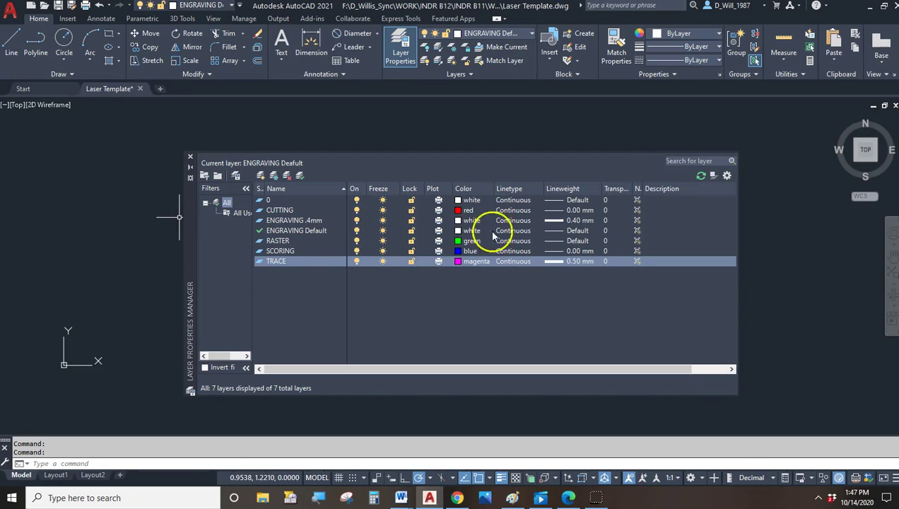
pyautogui.click(189, 157)
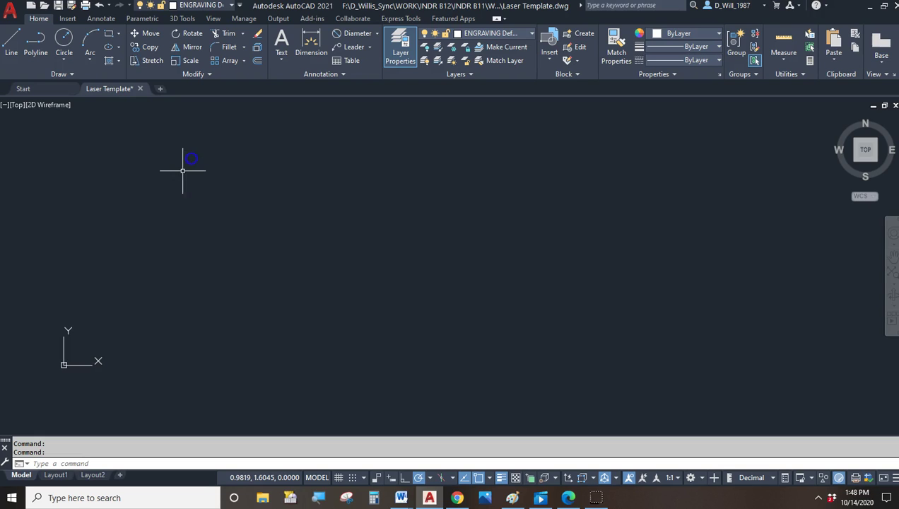
pyautogui.click(456, 498)
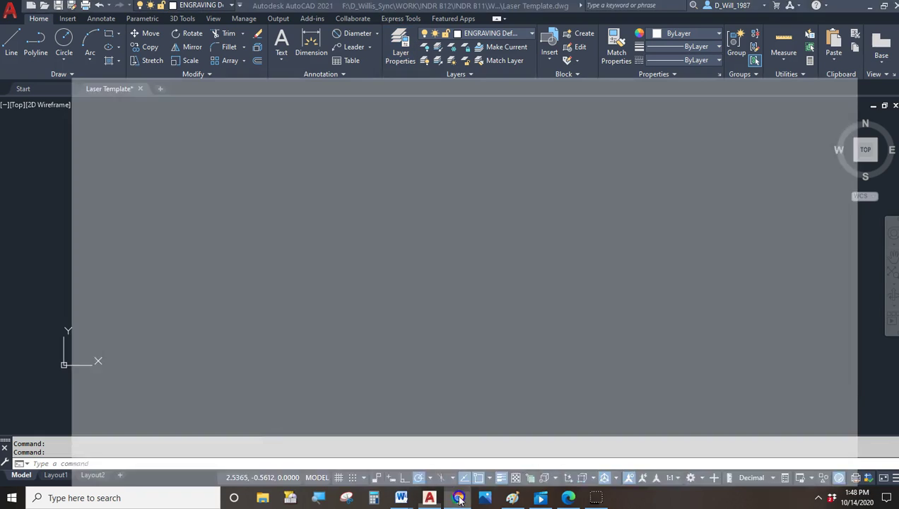
pyautogui.click(286, 11)
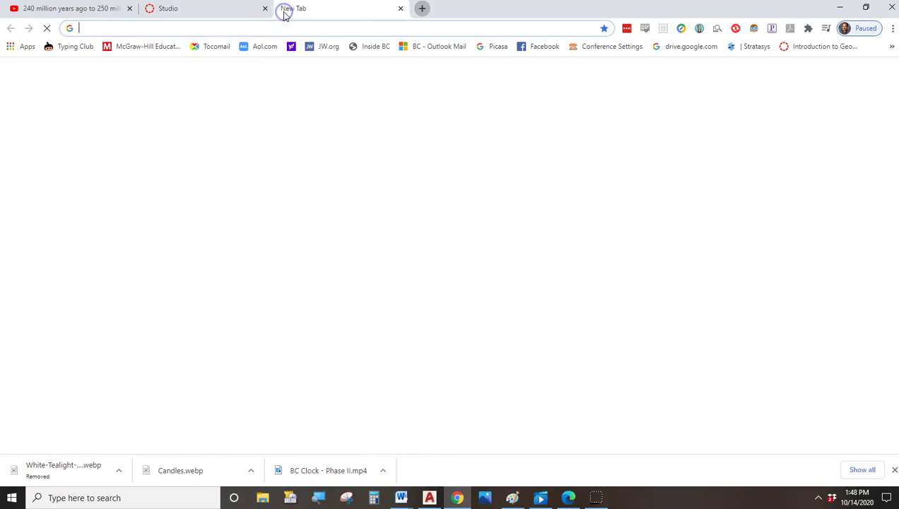
pyautogui.click(177, 29)
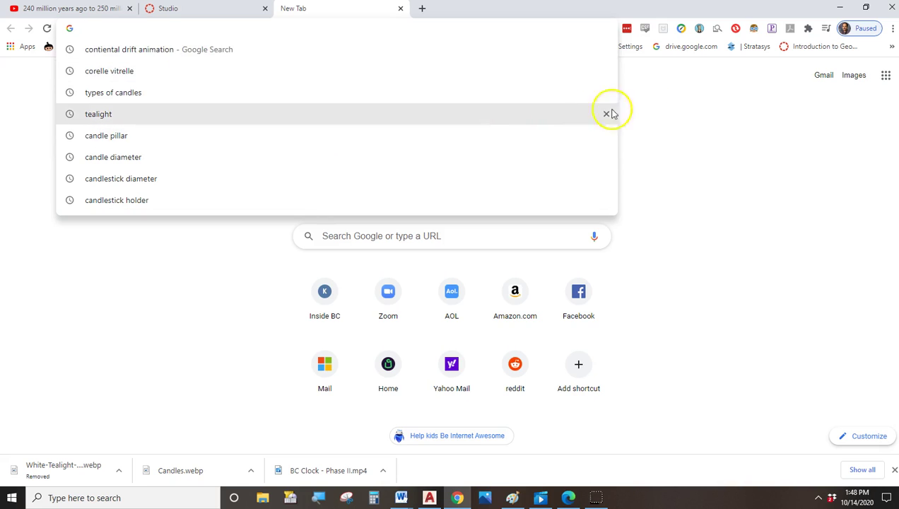
pyautogui.click(622, 113)
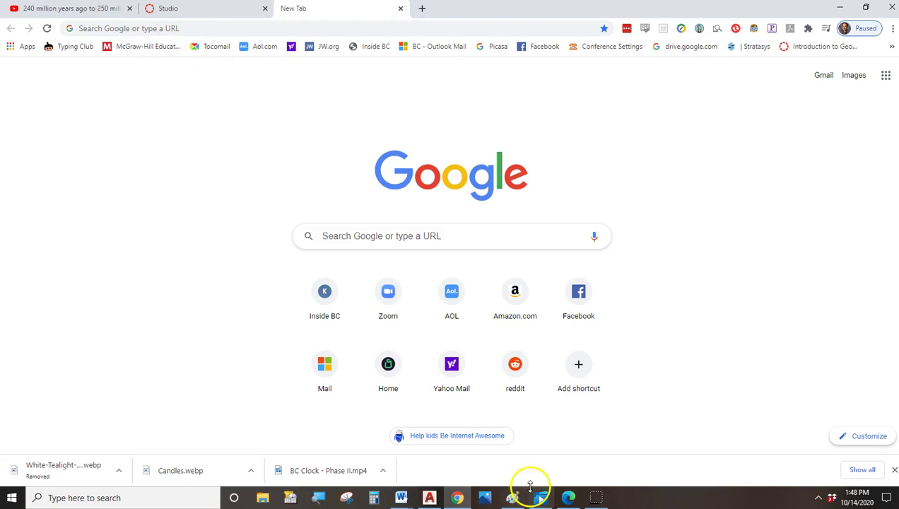
# Switch to the Unit 13 class pack PDF, examine the INDR Advertisement assignment on page 13-13 enlarged, and minimize the PDF window
pyautogui.click(568, 498)
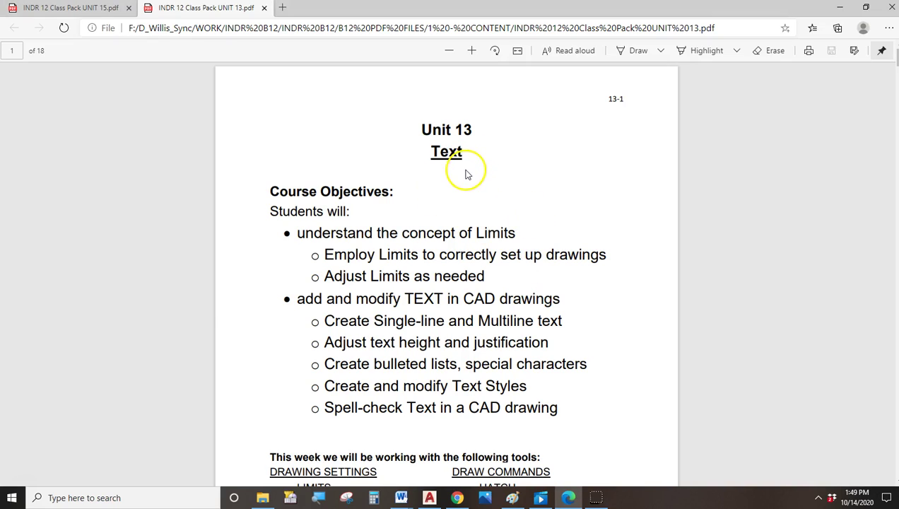
pyautogui.scroll(-20, 466, 174)
pyautogui.scroll(-20, 465, 176)
pyautogui.scroll(-6, 466, 176)
pyautogui.scroll(4, 437, 177)
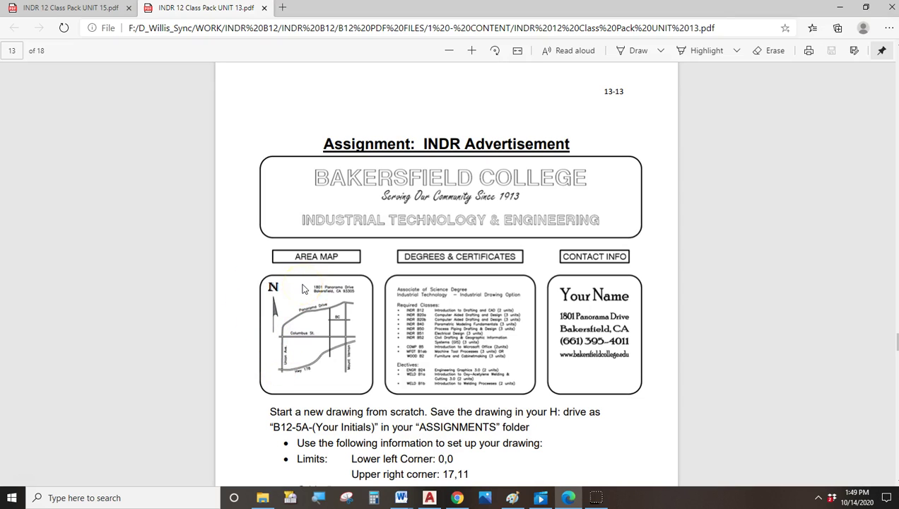
pyautogui.click(471, 51)
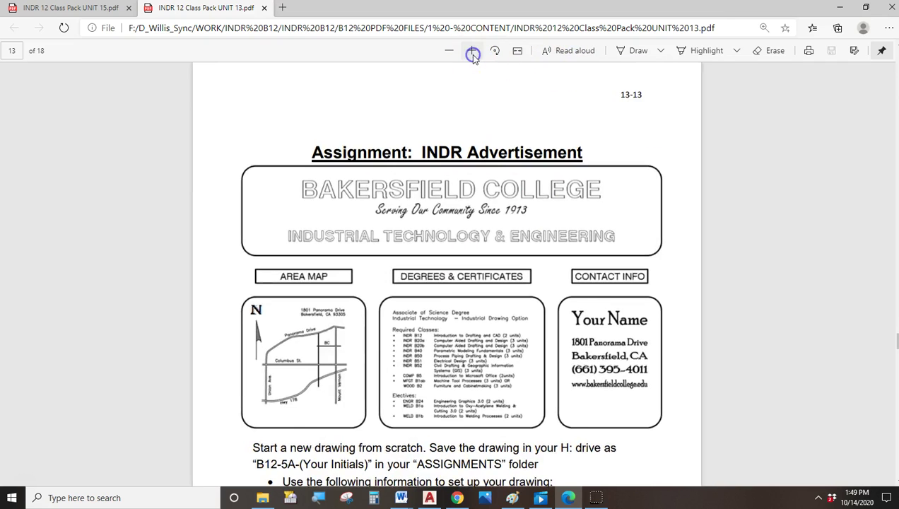
pyautogui.click(472, 53)
pyautogui.scroll(-3, 396, 279)
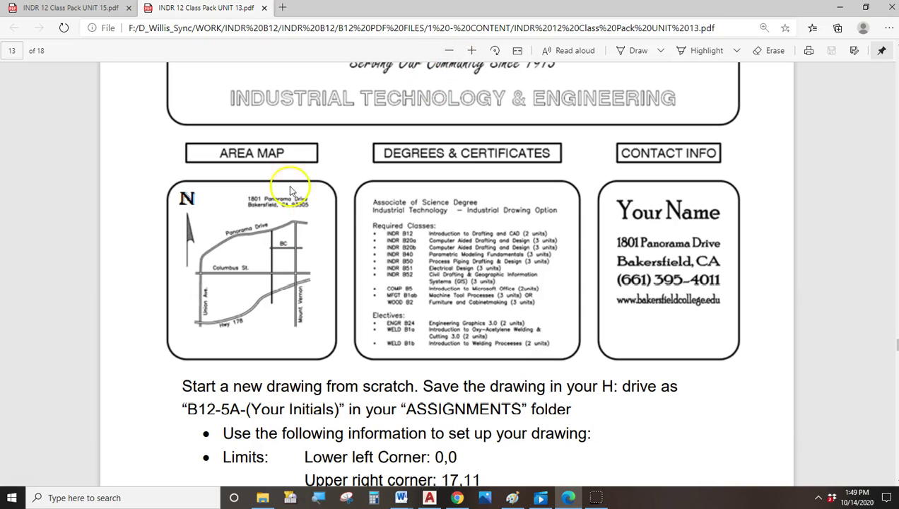
pyautogui.click(839, 7)
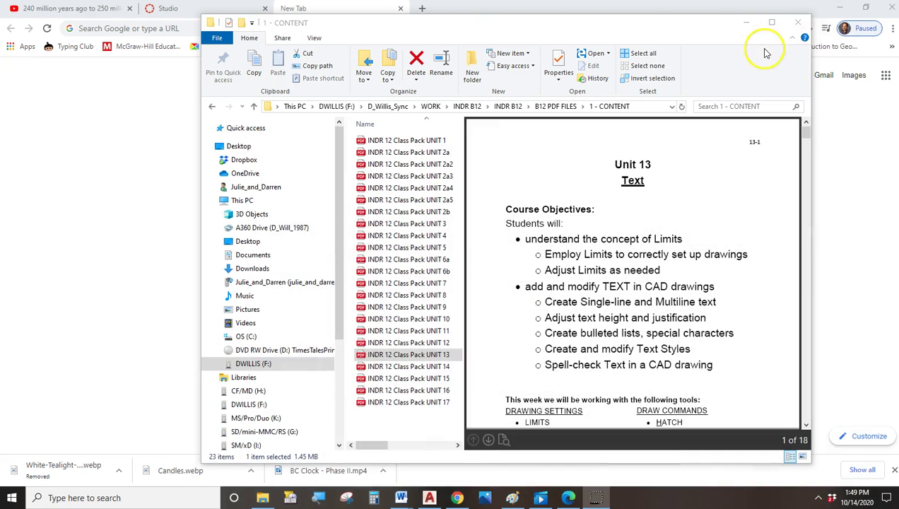
# Minimize the class pack folder window, search Google for "superman logo", and open the image results
pyautogui.click(745, 23)
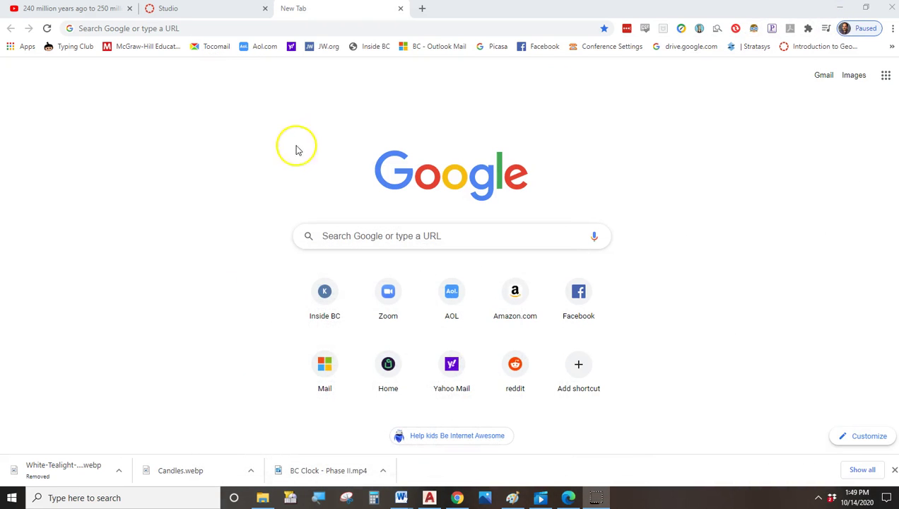
pyautogui.click(342, 235)
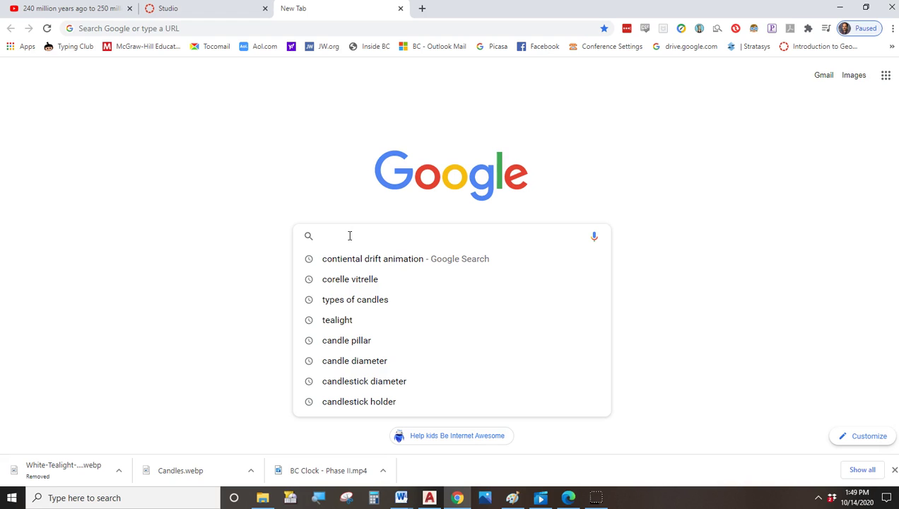
pyautogui.write('super')
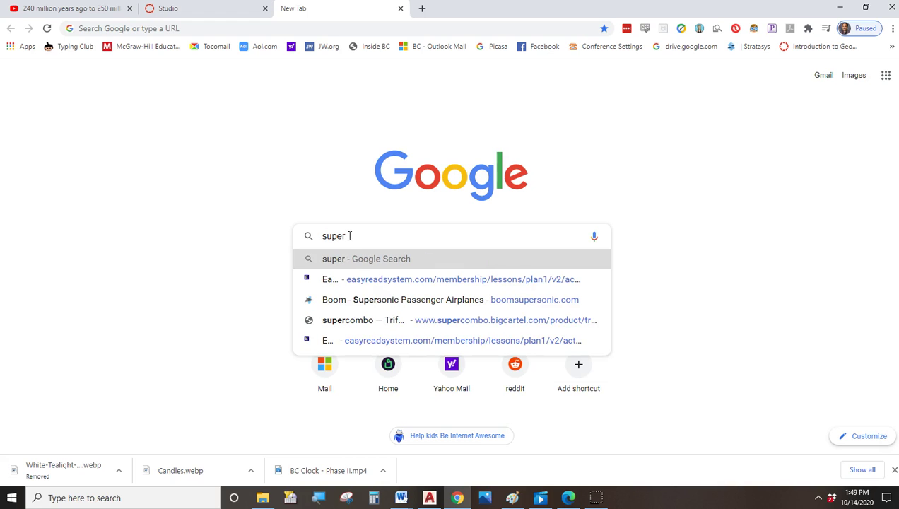
pyautogui.write('man logo')
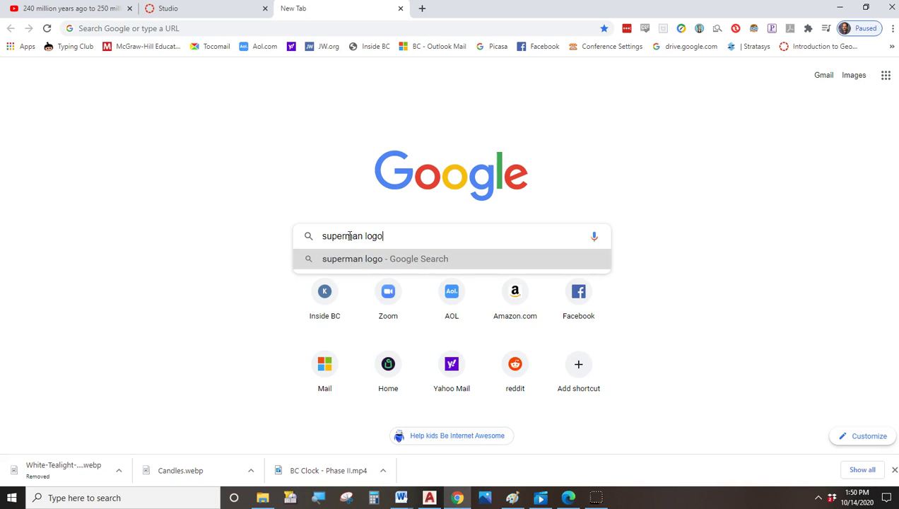
pyautogui.press('Return')
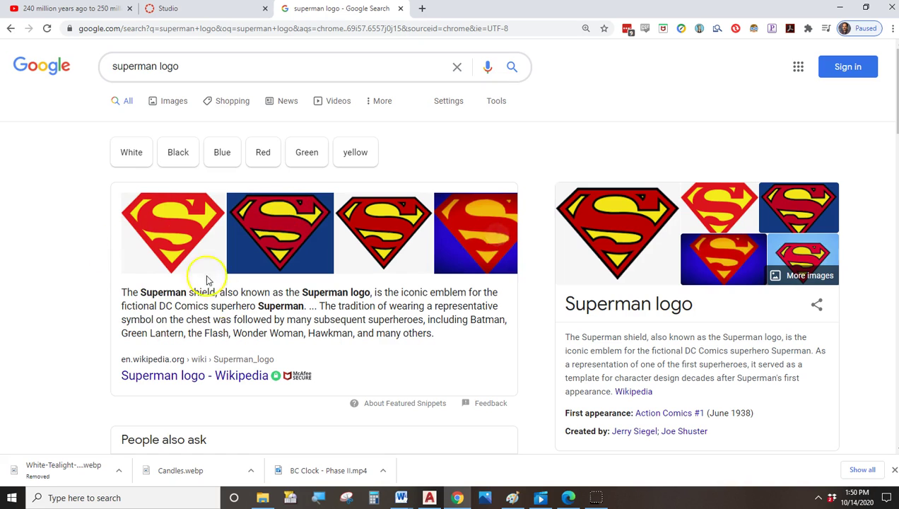
pyautogui.click(171, 224)
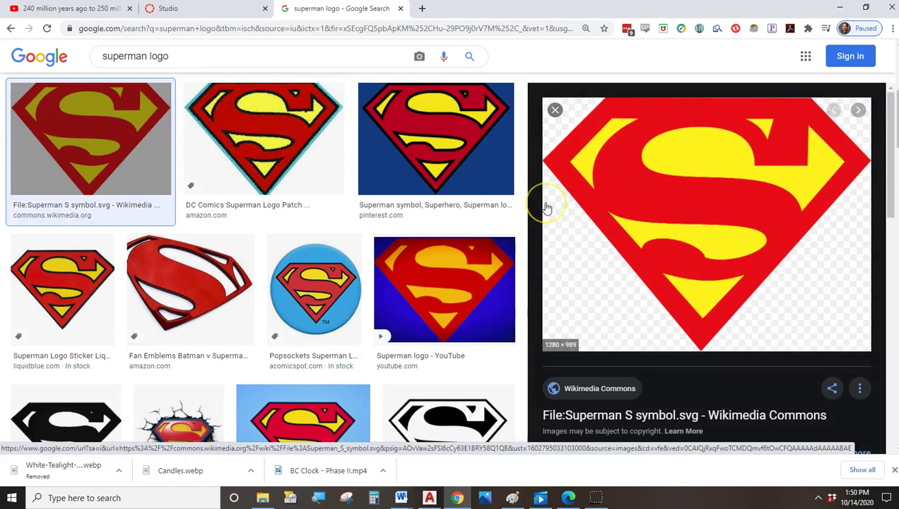
pyautogui.rightClick(668, 197)
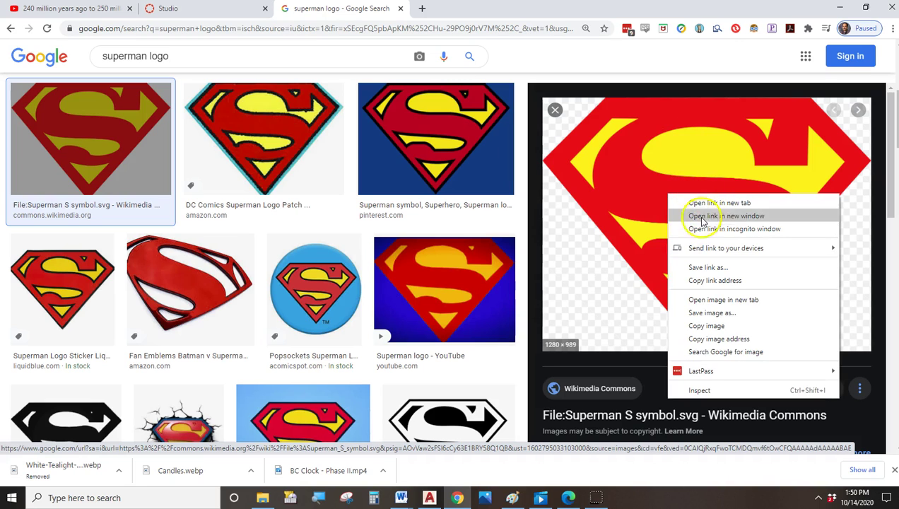
pyautogui.click(717, 270)
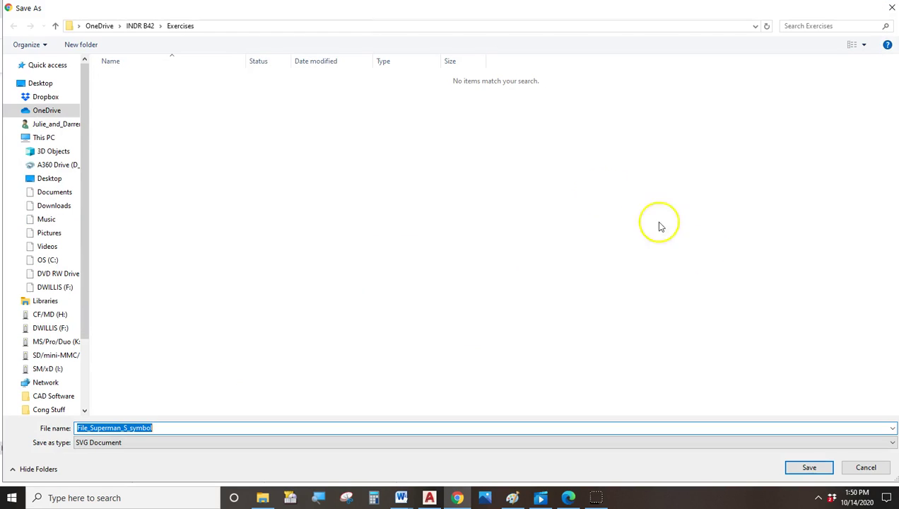
pyautogui.click(47, 287)
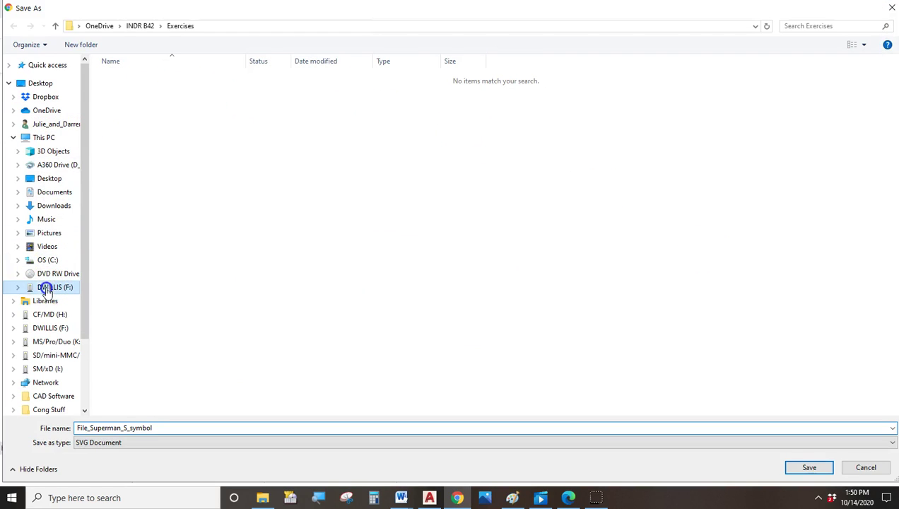
pyautogui.click(56, 111)
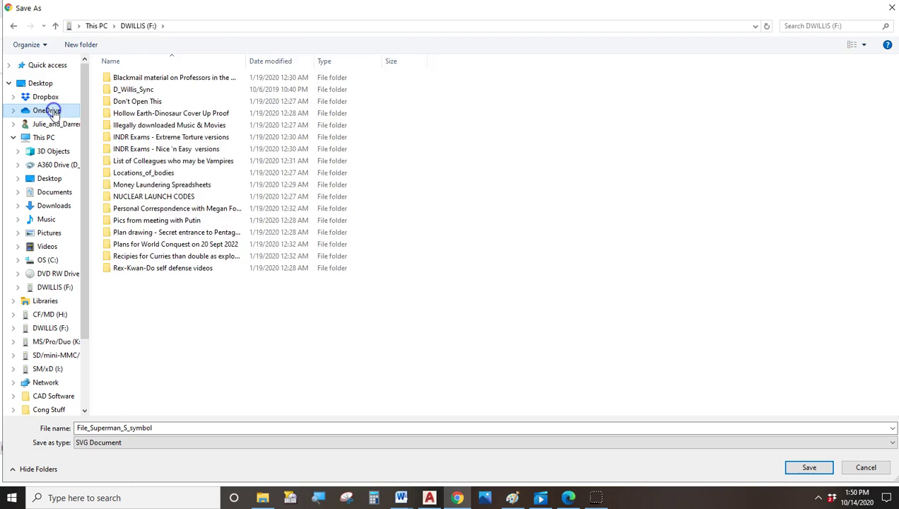
pyautogui.doubleClick(155, 92)
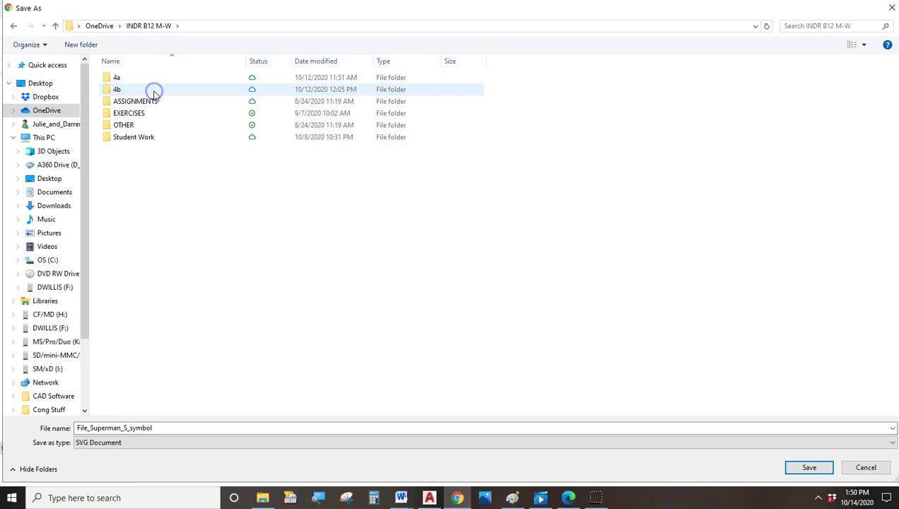
pyautogui.doubleClick(127, 124)
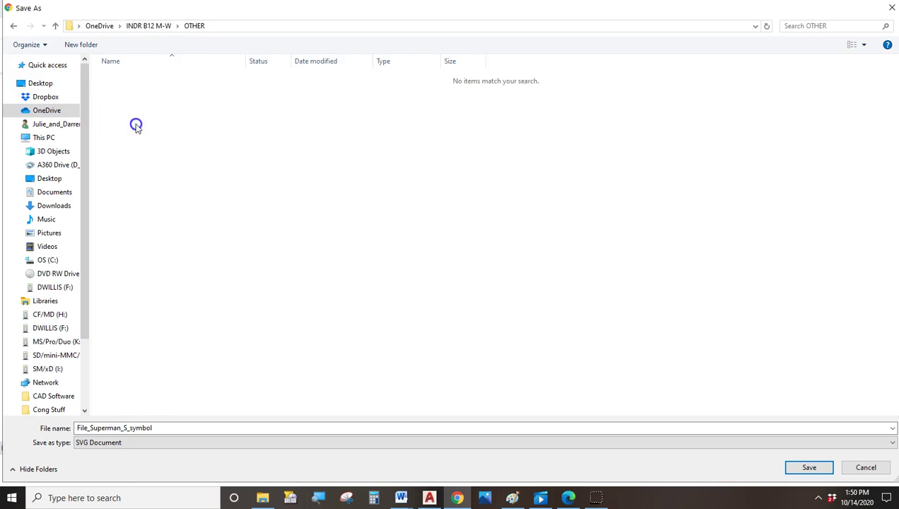
pyautogui.click(128, 449)
pyautogui.click(127, 447)
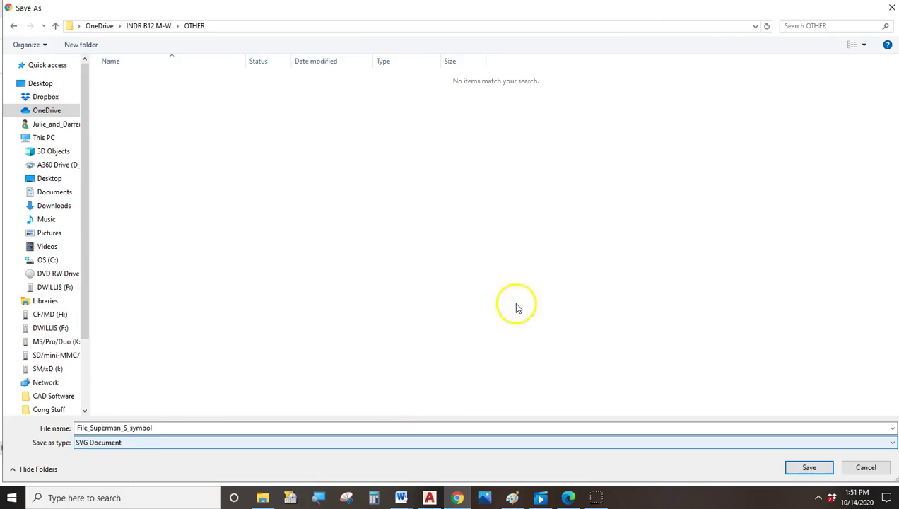
pyautogui.press('Escape')
pyautogui.press('Escape')
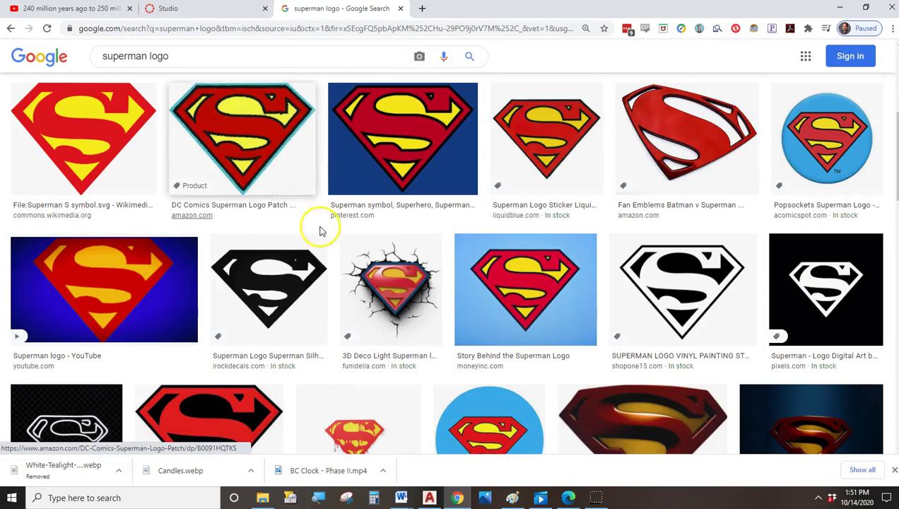
# Save the black-and-white stencil logo image as the PNG "Superman Logo" in OneDrive's INDR B12 M-W > OTHER folder
pyautogui.click(689, 277)
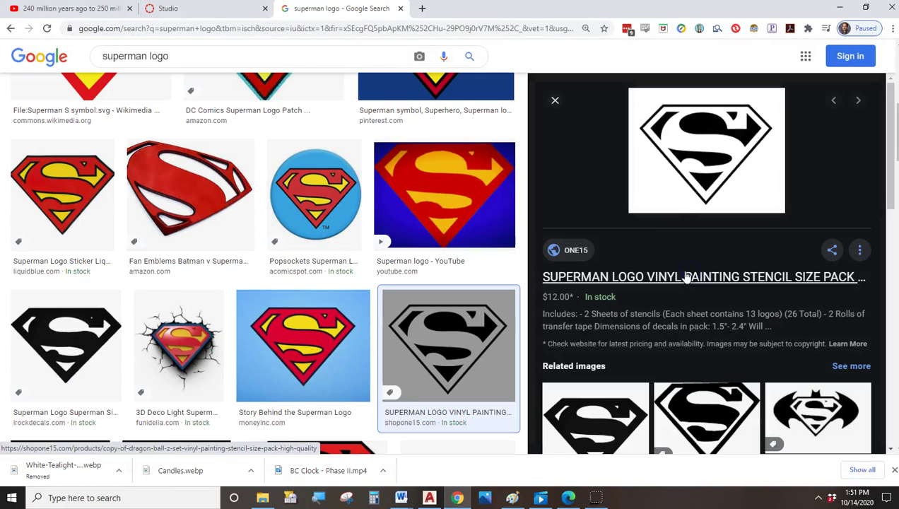
pyautogui.rightClick(683, 145)
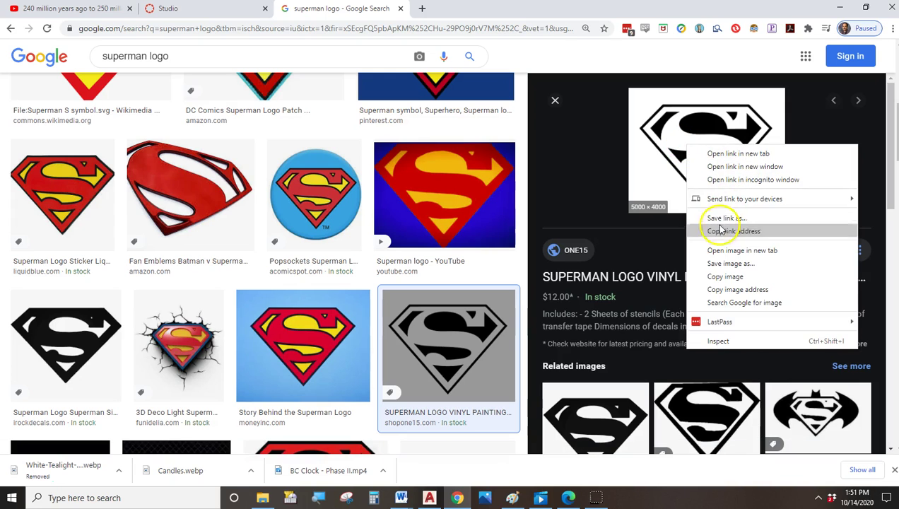
pyautogui.click(718, 264)
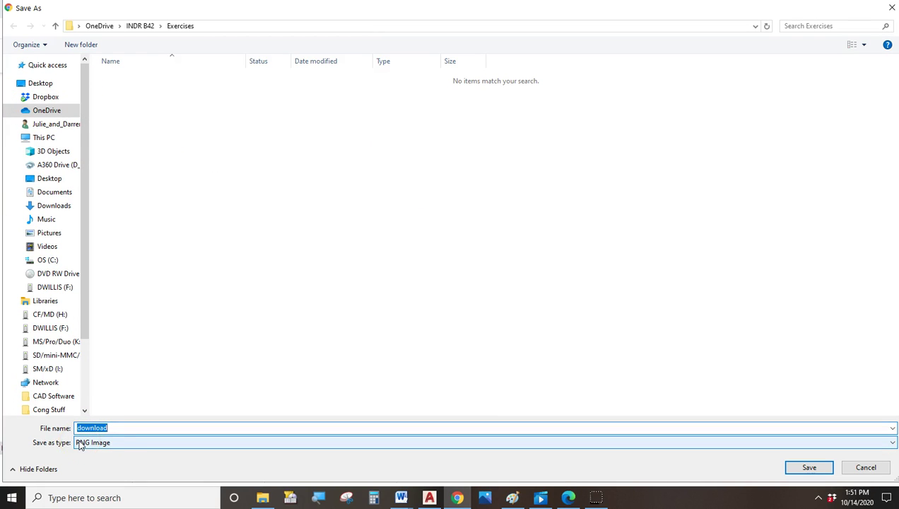
pyautogui.click(121, 429)
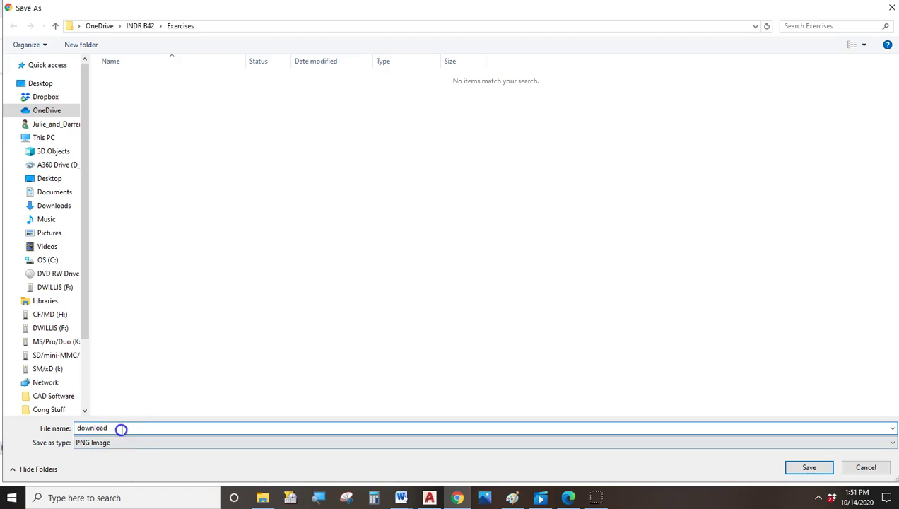
pyautogui.moveTo(129, 428); pyautogui.dragTo(63, 419)
pyautogui.write('Superman Logo')
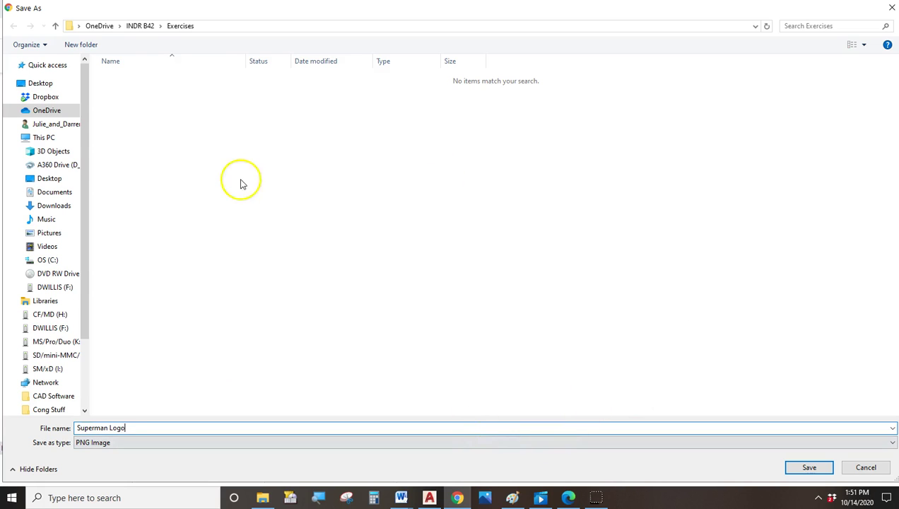
pyautogui.click(113, 26)
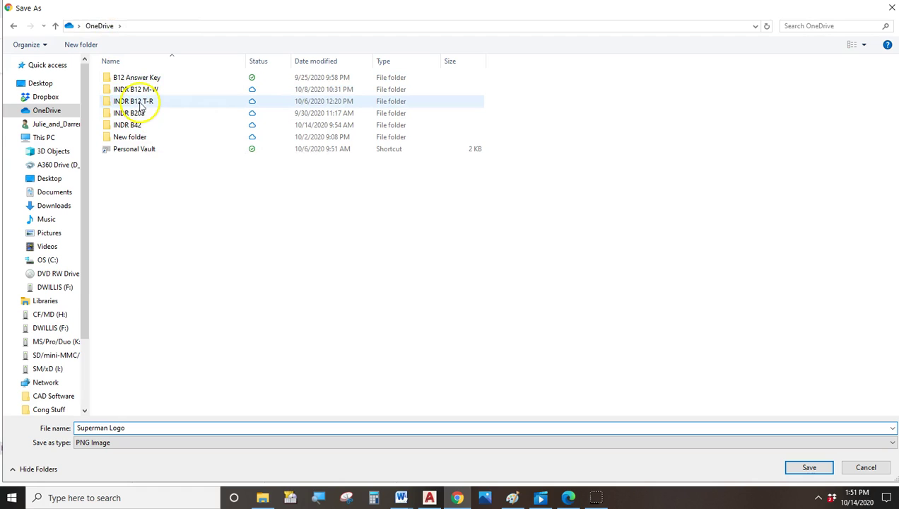
pyautogui.doubleClick(142, 89)
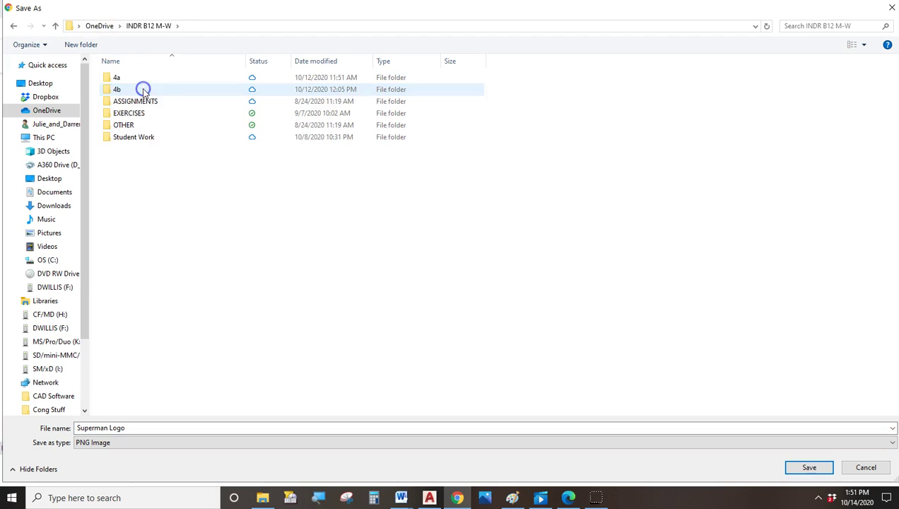
pyautogui.doubleClick(133, 125)
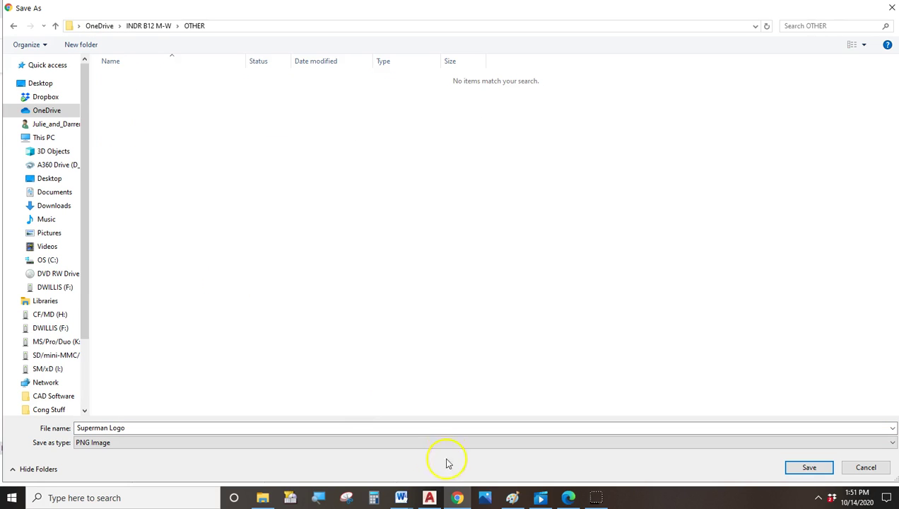
pyautogui.click(809, 468)
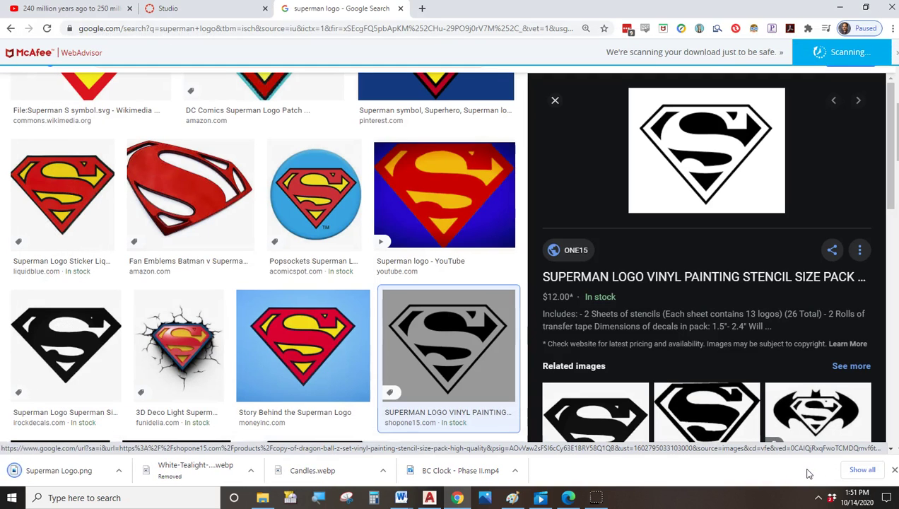
pyautogui.click(64, 471)
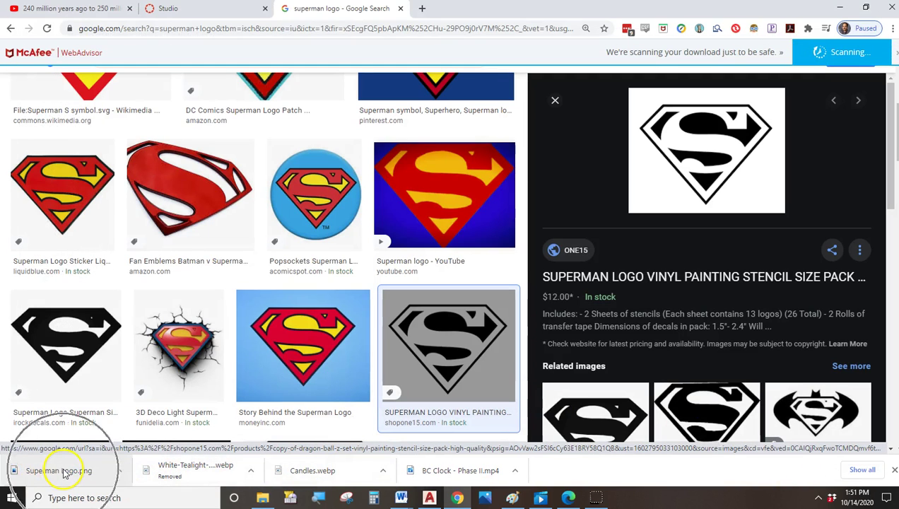
# Switch to AutoCAD and choose the Superman Logo image from OneDrive's INDR B12 M-W > OTHER folder as the reference to attach
pyautogui.click(840, 9)
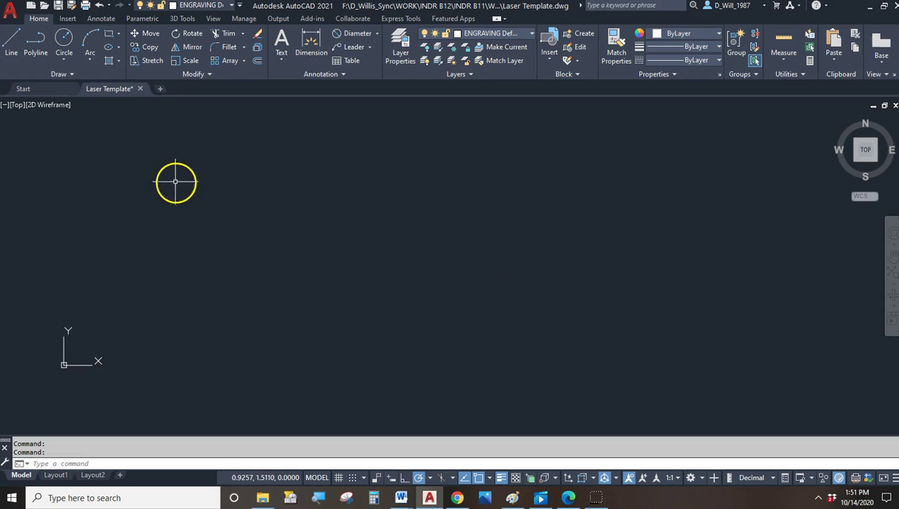
pyautogui.click(67, 19)
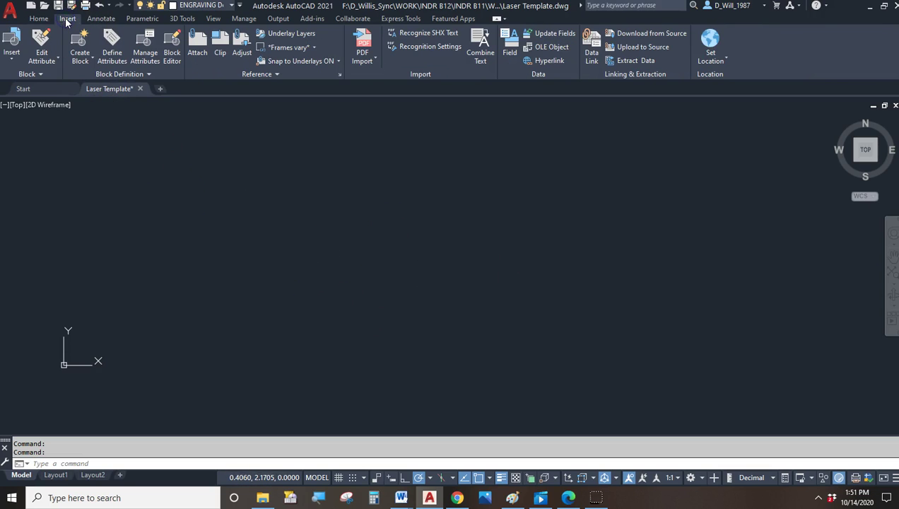
pyautogui.click(39, 19)
pyautogui.click(68, 19)
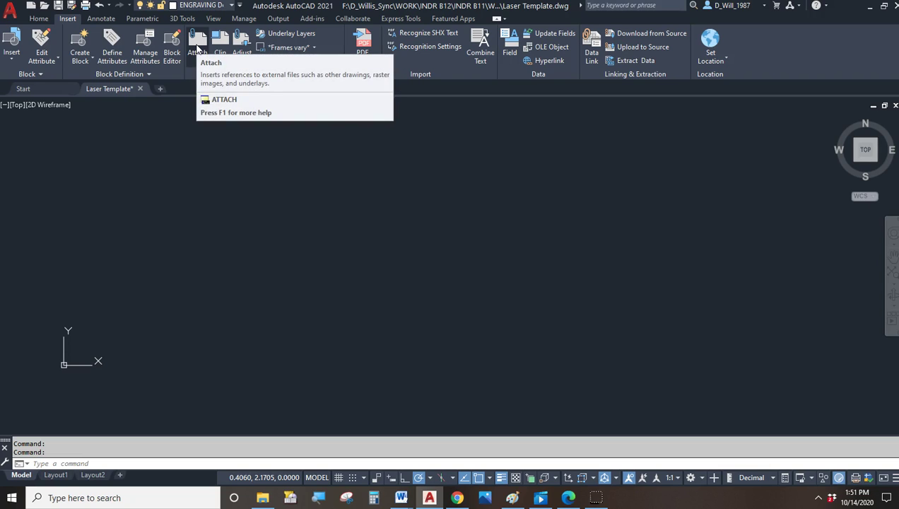
pyautogui.click(192, 167)
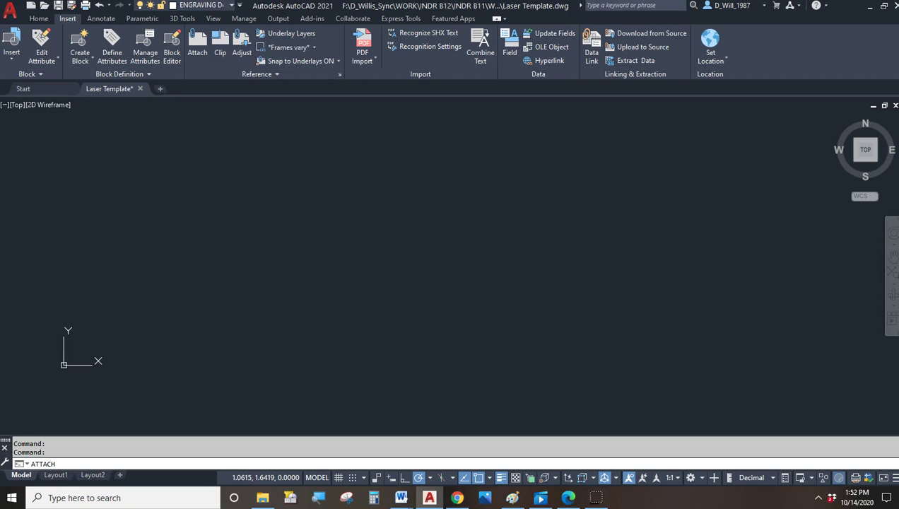
pyautogui.press('Return')
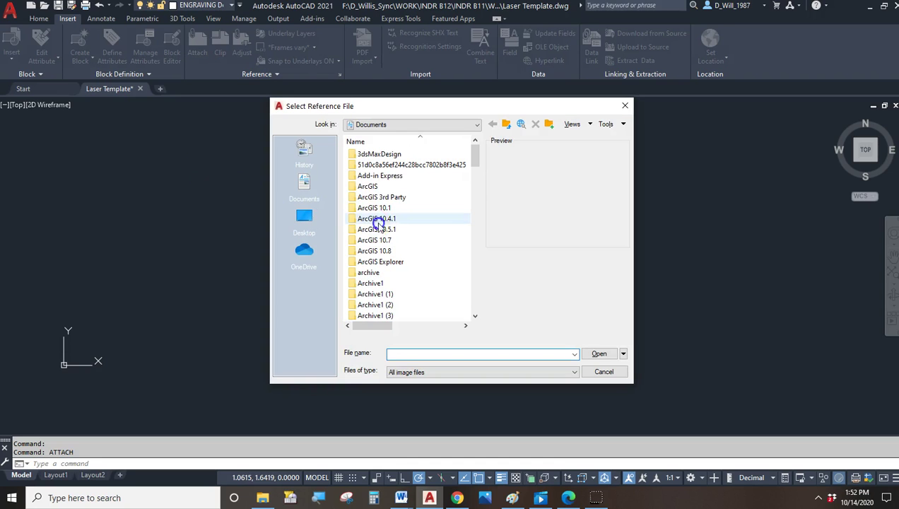
pyautogui.click(426, 371)
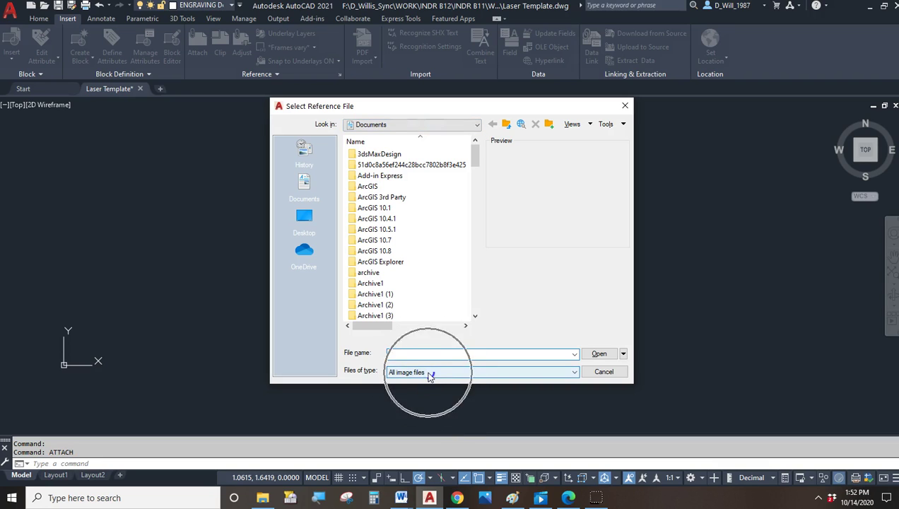
pyautogui.click(302, 253)
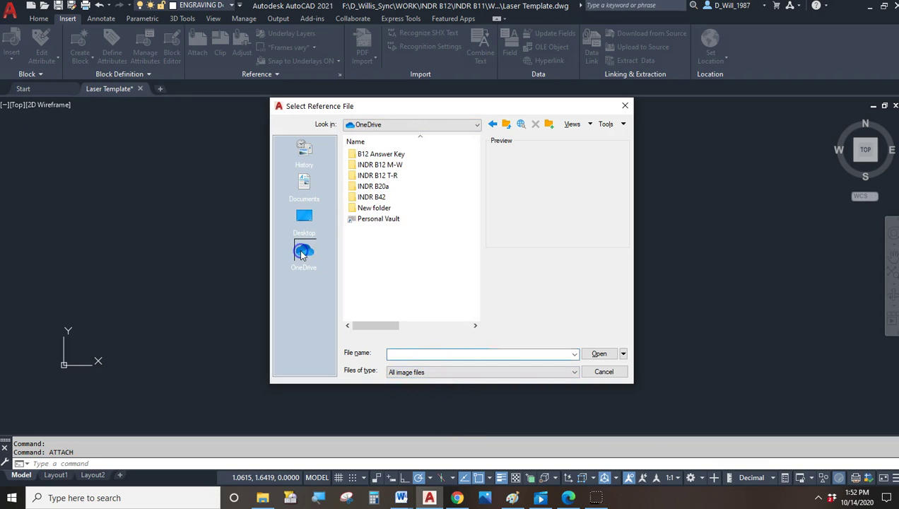
pyautogui.doubleClick(390, 166)
pyautogui.doubleClick(374, 198)
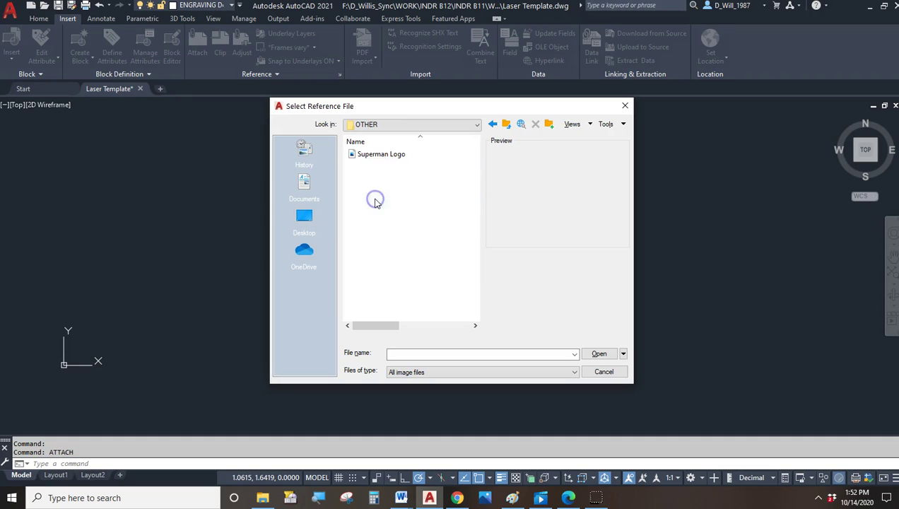
pyautogui.click(373, 154)
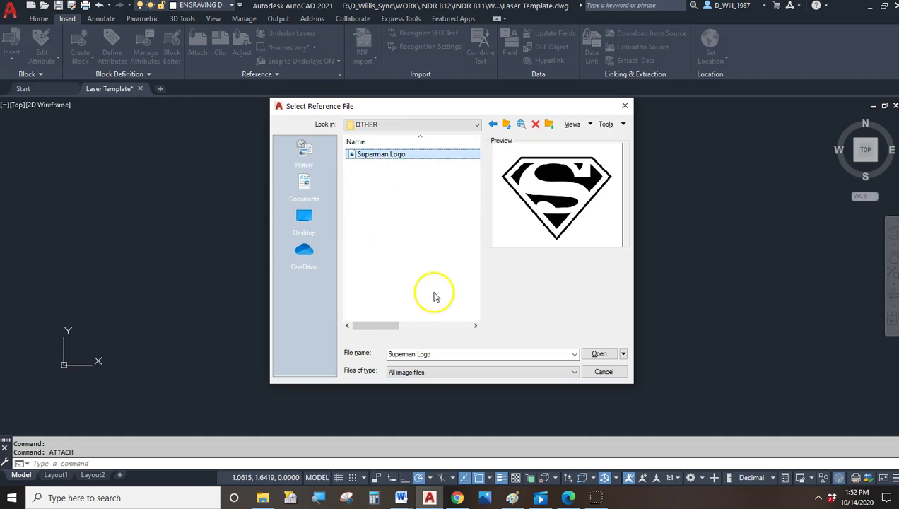
pyautogui.click(599, 353)
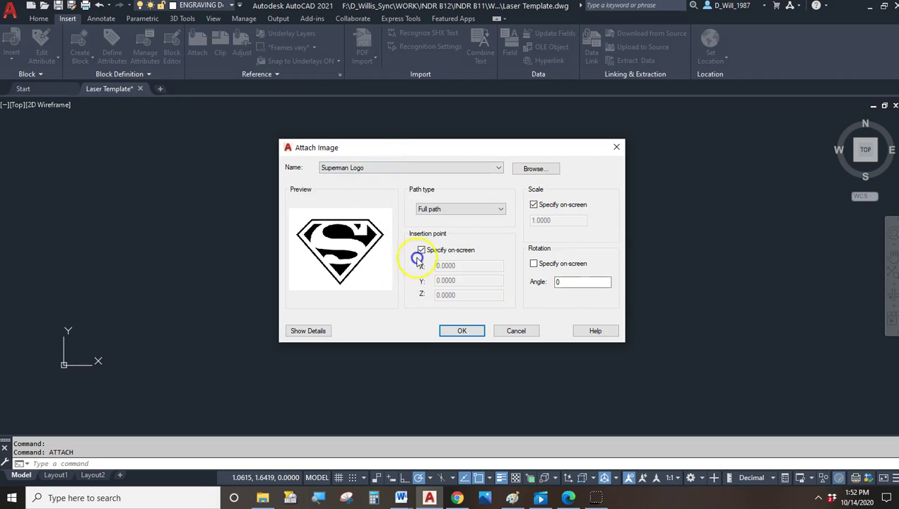
# Try to set the Superman Logo image's path type to Relative path
pyautogui.click(457, 212)
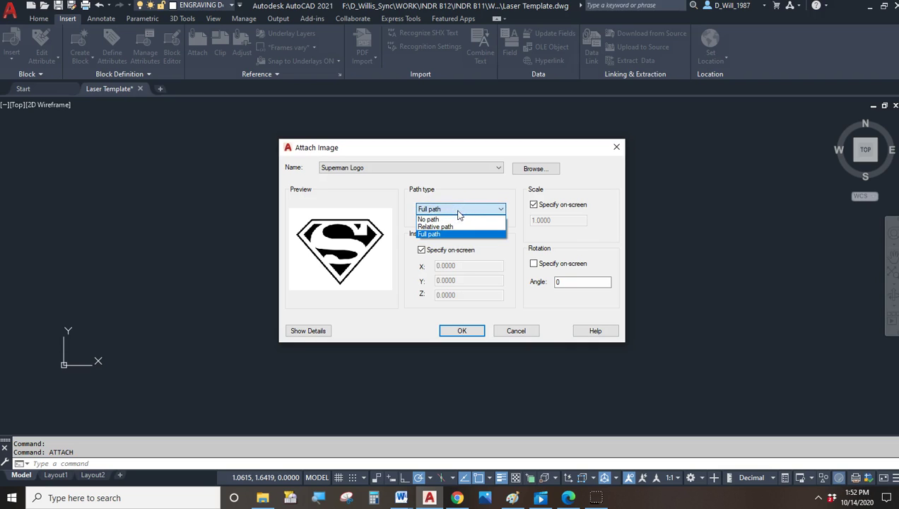
pyautogui.click(456, 210)
pyautogui.click(453, 210)
pyautogui.click(449, 226)
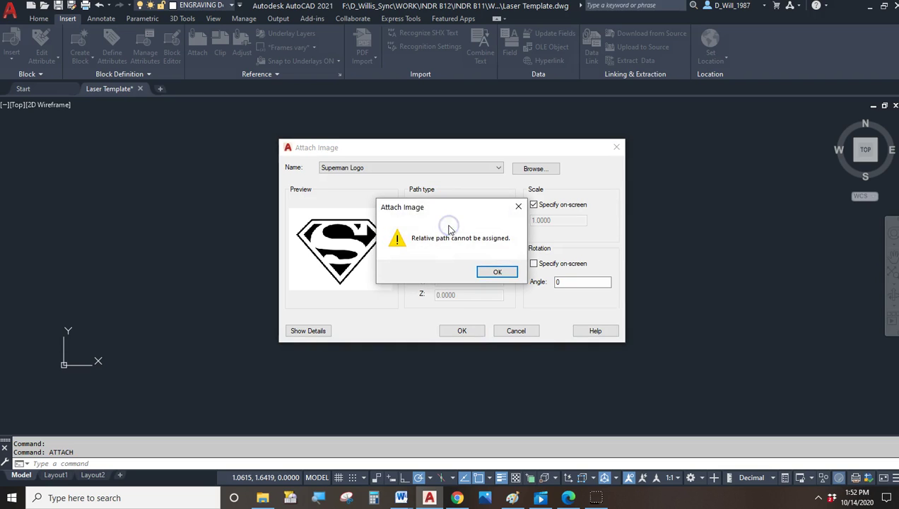
pyautogui.click(496, 272)
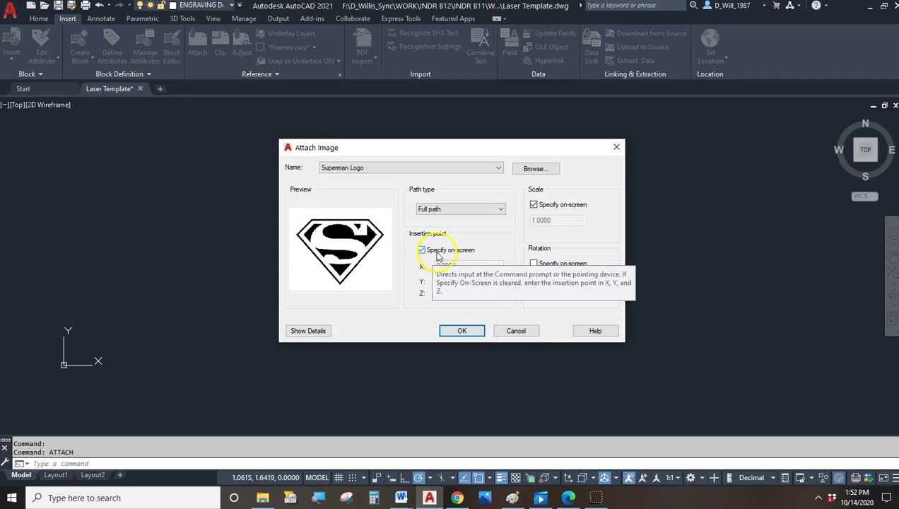
# Turn off on-screen specification for scale and insertion point, and attach the logo image at 0,0,0 with a scale of 1.0000
pyautogui.click(534, 205)
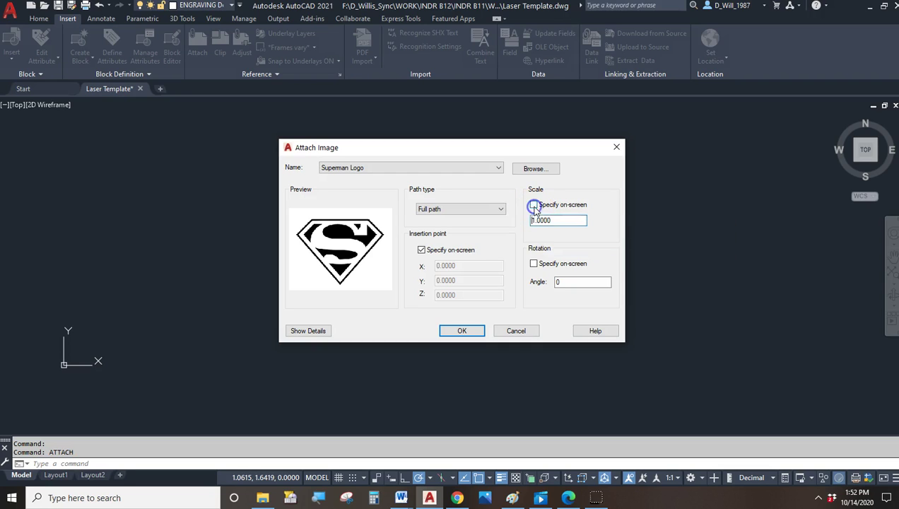
pyautogui.click(421, 250)
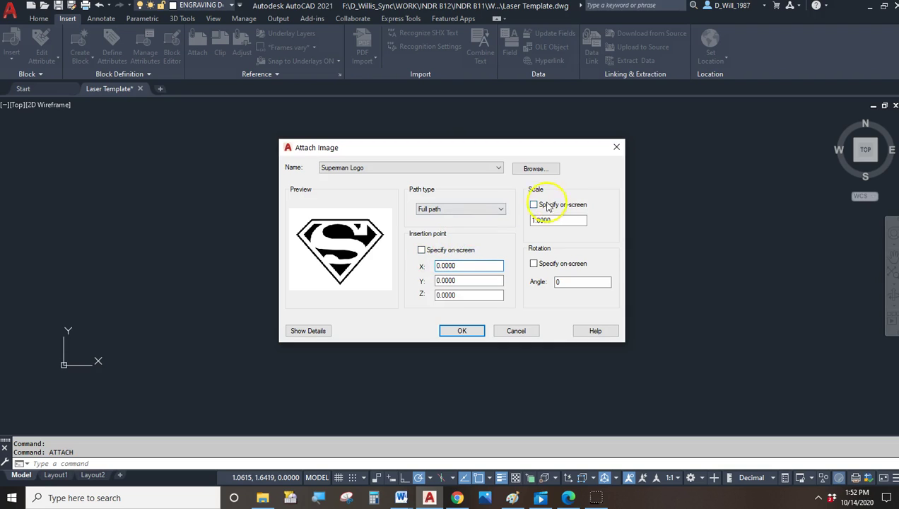
pyautogui.click(433, 252)
pyautogui.click(535, 205)
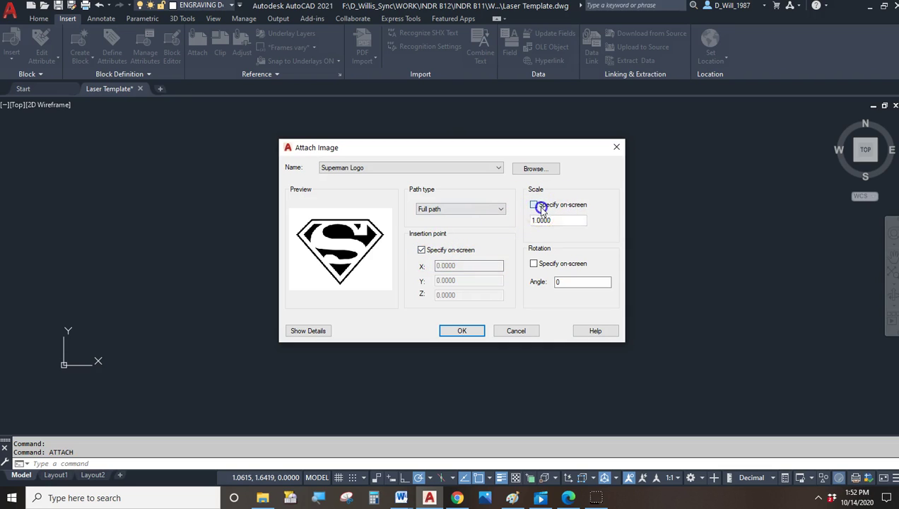
pyautogui.click(536, 206)
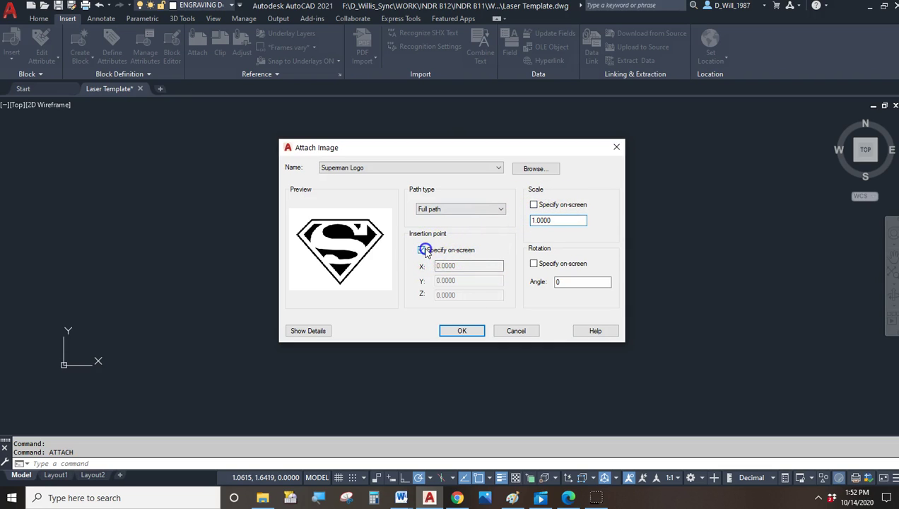
pyautogui.click(423, 250)
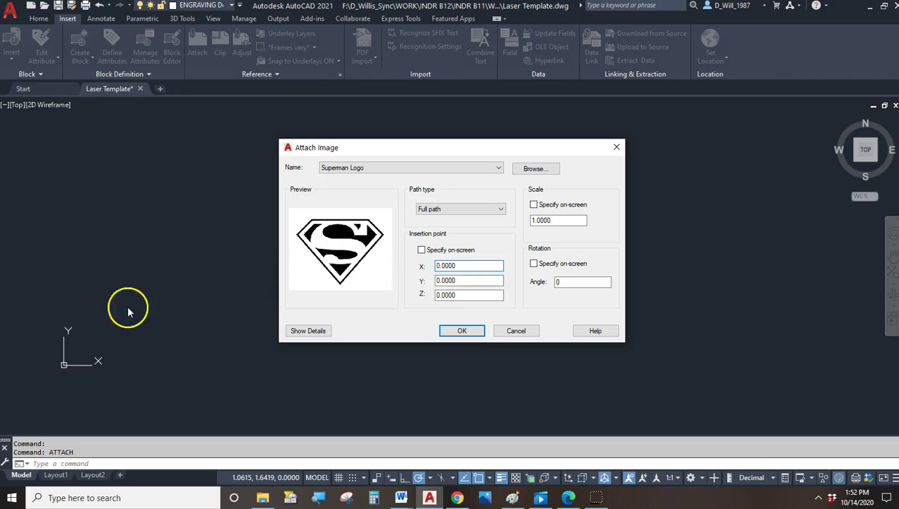
pyautogui.click(464, 332)
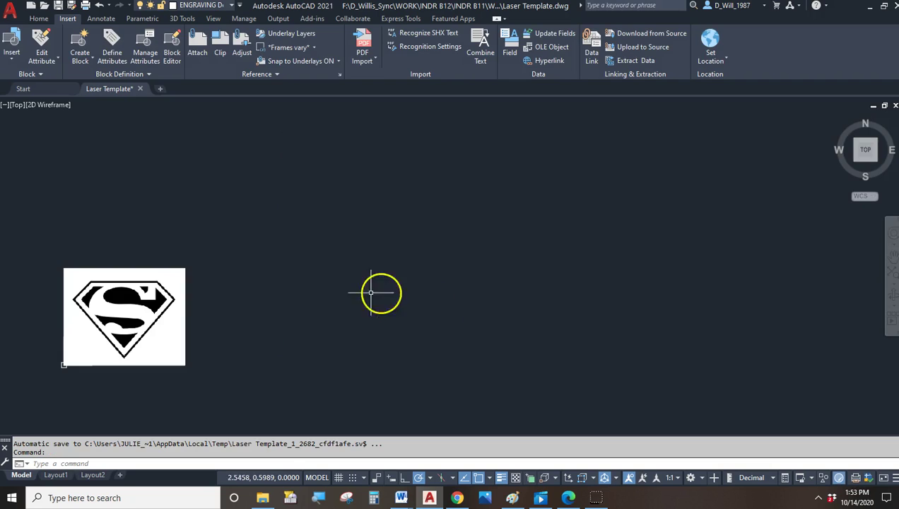
# Assign the attached Superman logo image to the RASTER layer and clear the selection
pyautogui.moveTo(63, 364); pyautogui.dragTo(295, 317)
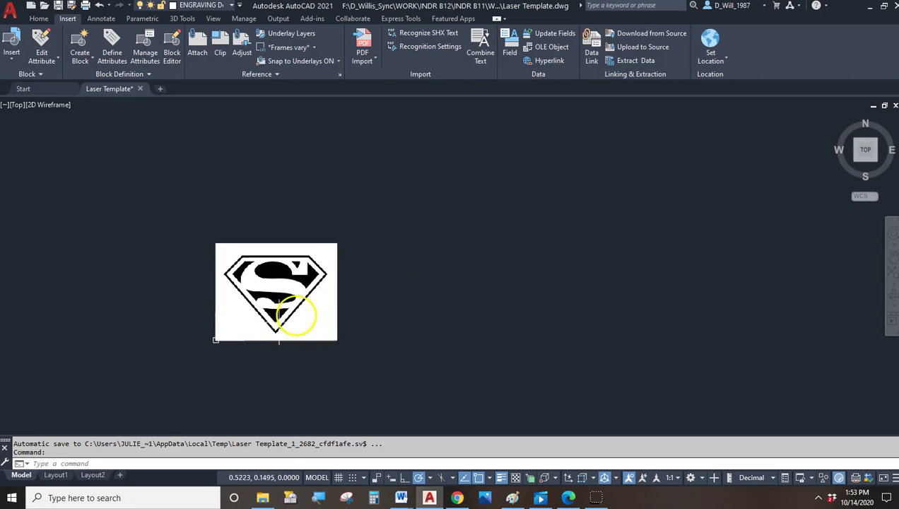
pyautogui.click(359, 286)
pyautogui.click(315, 227)
pyautogui.scroll(4, 215, 365)
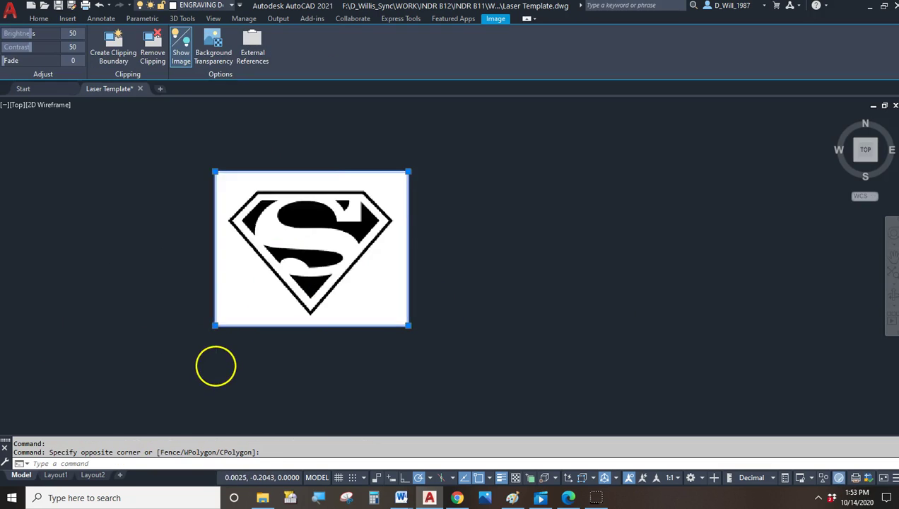
pyautogui.moveTo(281, 335); pyautogui.dragTo(284, 421, button='middle')
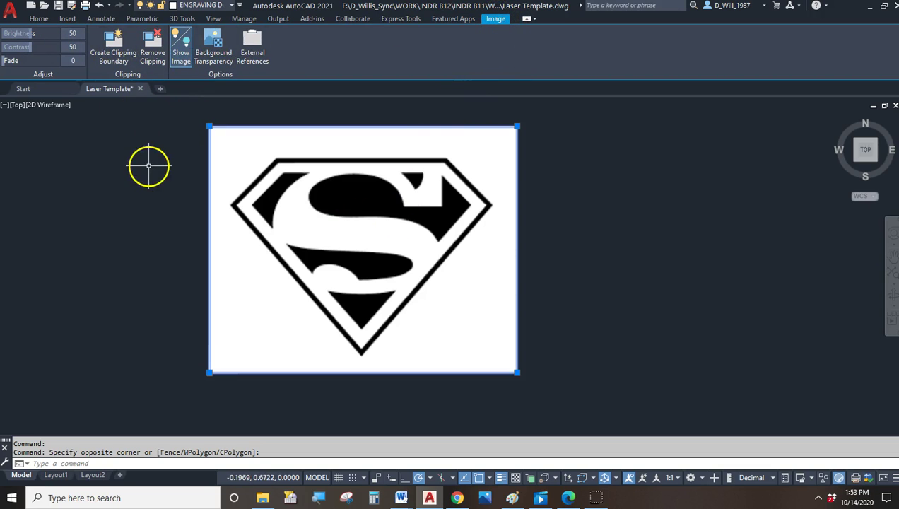
pyautogui.press('Escape')
pyautogui.press('Escape')
pyautogui.click(257, 129)
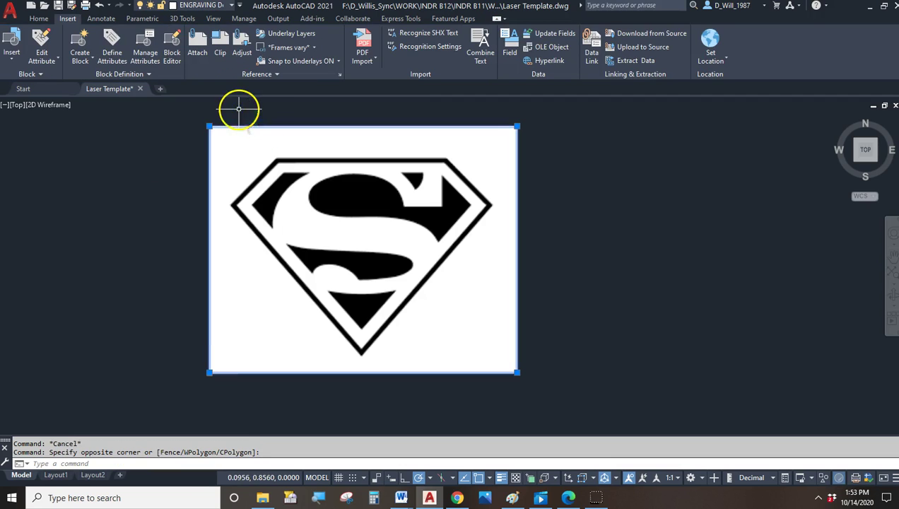
pyautogui.click(238, 108)
pyautogui.click(44, 21)
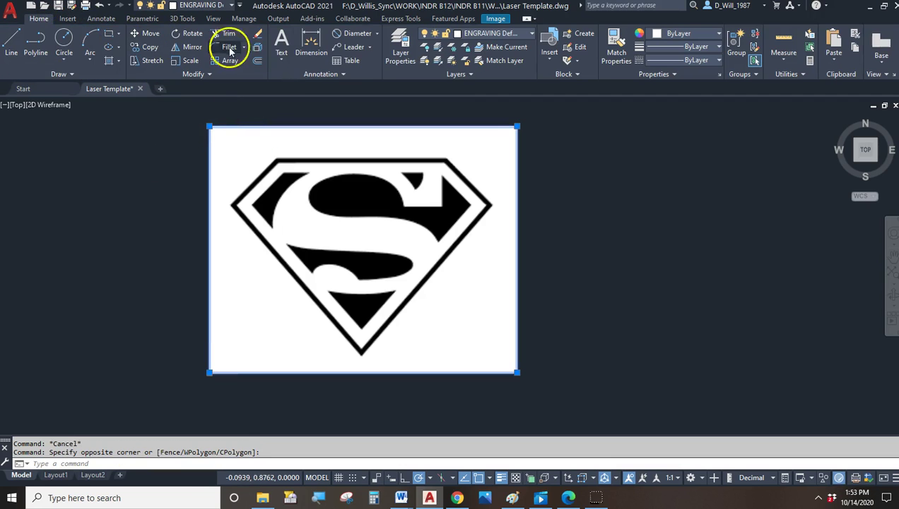
pyautogui.click(503, 35)
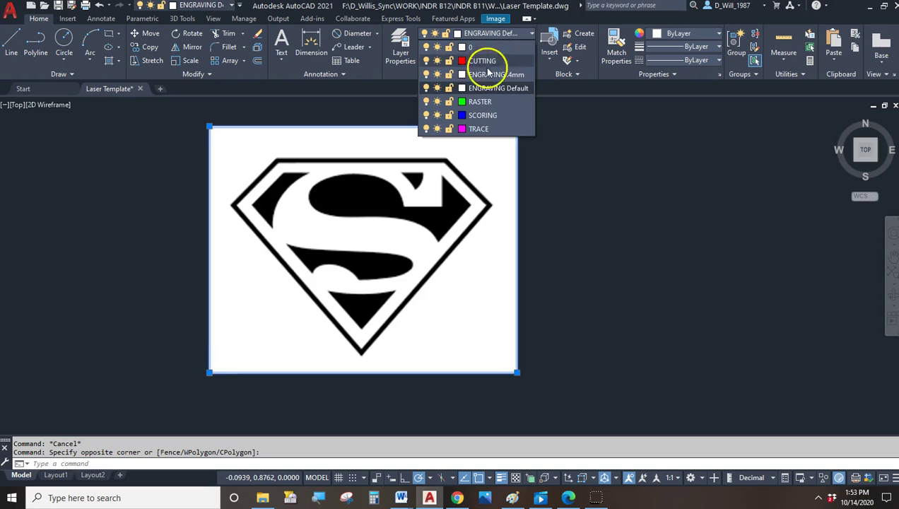
pyautogui.click(483, 101)
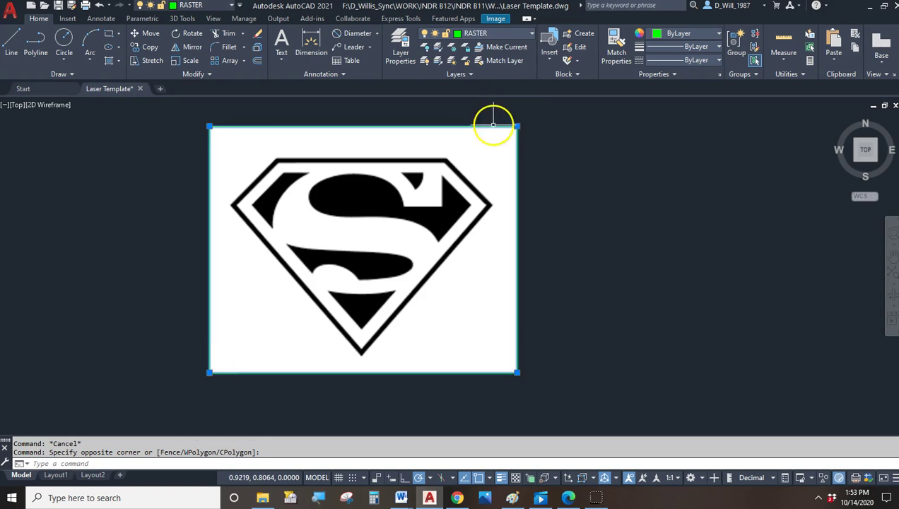
pyautogui.press('Escape')
# Reselect the logo image by its frame to check its layer assignment, and deselect it
pyautogui.click(536, 117)
pyautogui.click(485, 144)
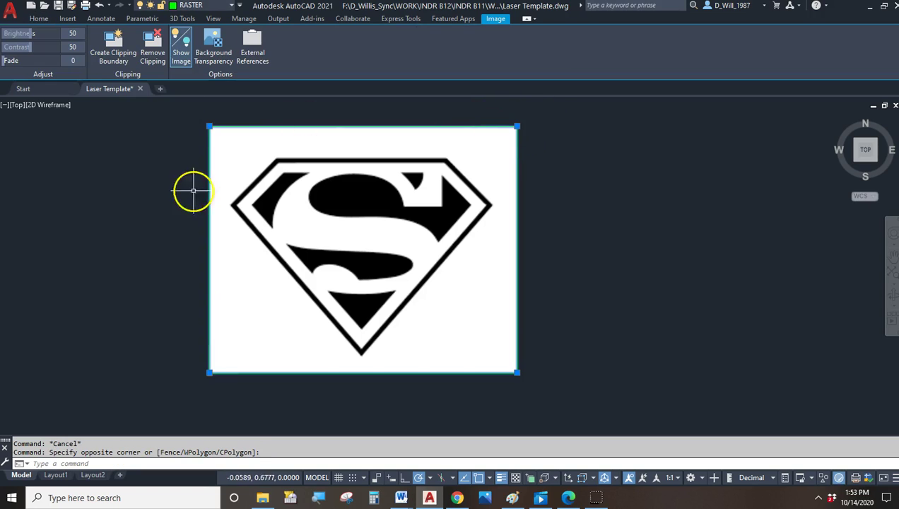
pyautogui.click(39, 19)
pyautogui.press('Escape')
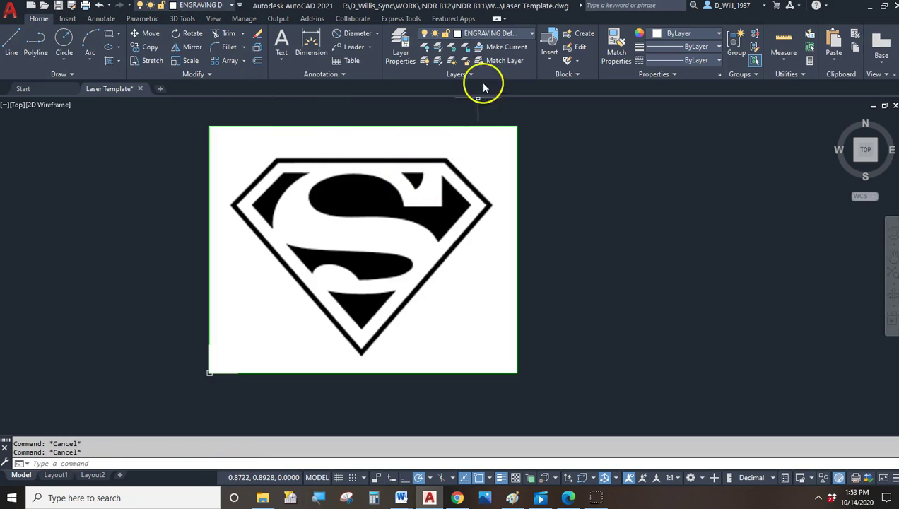
# Switch the RASTER layer off and back on to test hiding the logo image
pyautogui.click(497, 34)
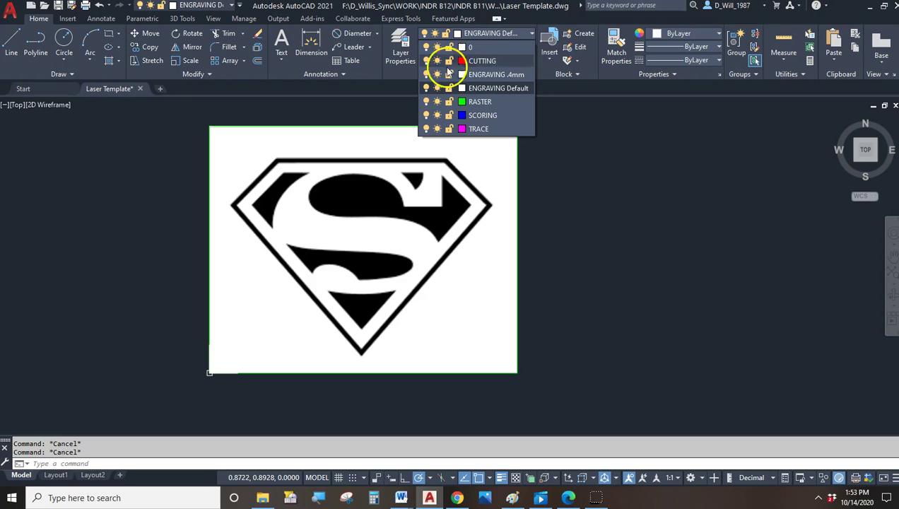
pyautogui.click(426, 101)
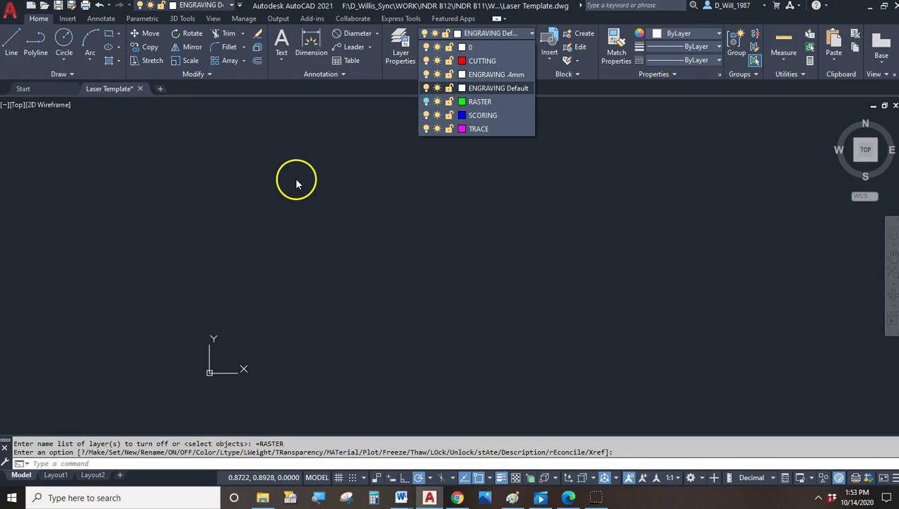
pyautogui.click(426, 101)
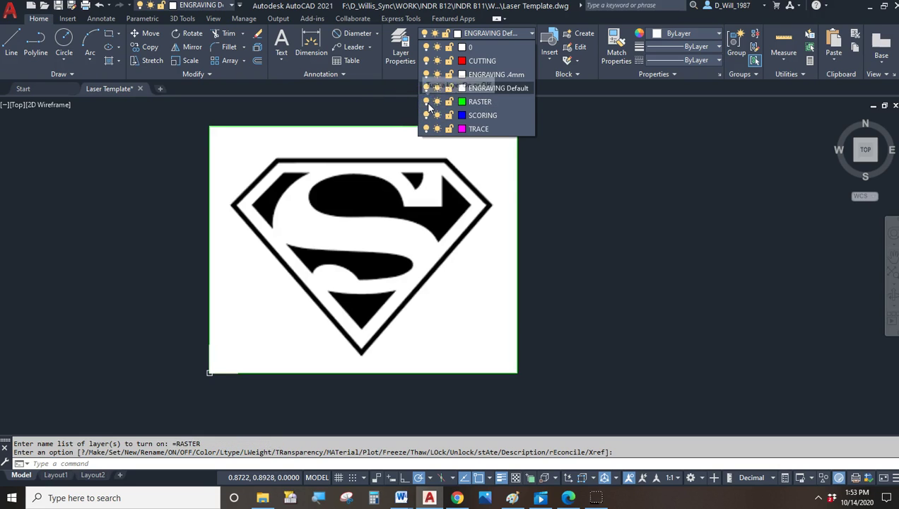
pyautogui.click(427, 102)
pyautogui.click(427, 102)
pyautogui.press('Escape')
pyautogui.press('Escape')
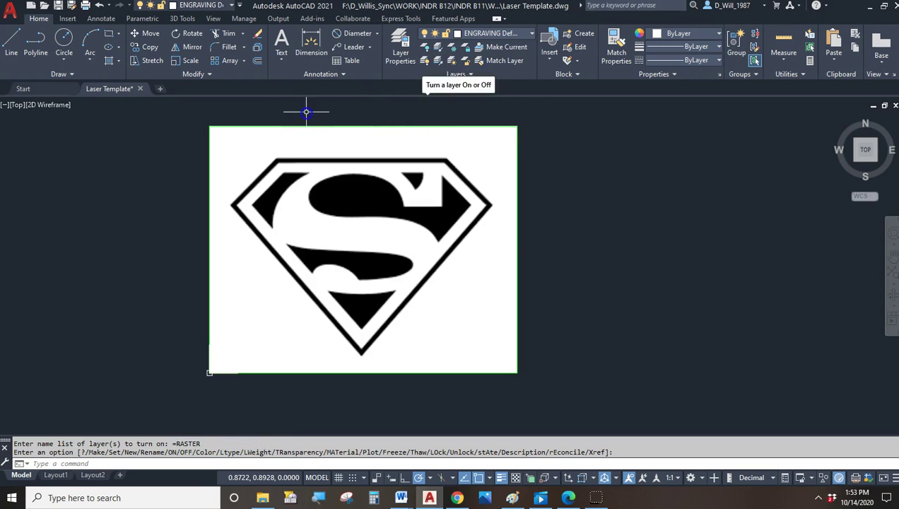
# Examine the logo's shield outline and the curved S shapes enlarged
pyautogui.moveTo(386, 206); pyautogui.dragTo(461, 210, button='middle')
pyautogui.scroll(2, 558, 223)
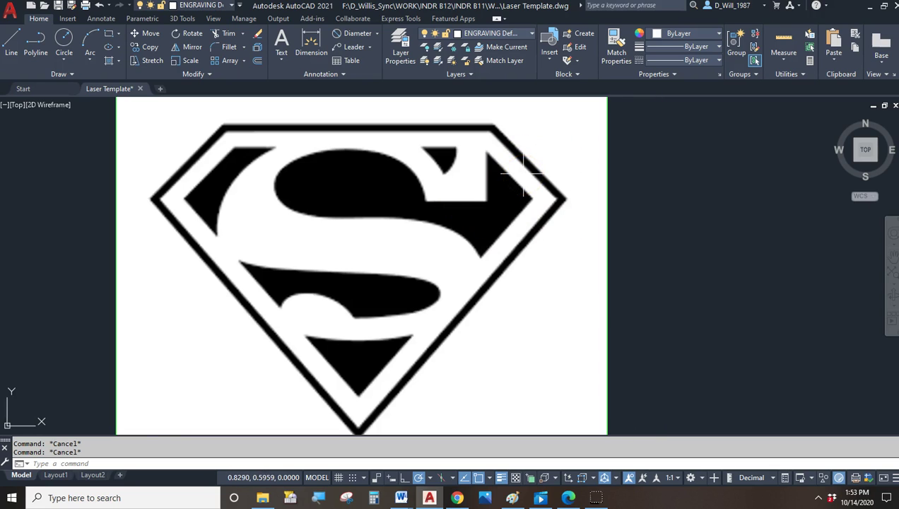
pyautogui.moveTo(517, 176); pyautogui.dragTo(556, 177, button='middle')
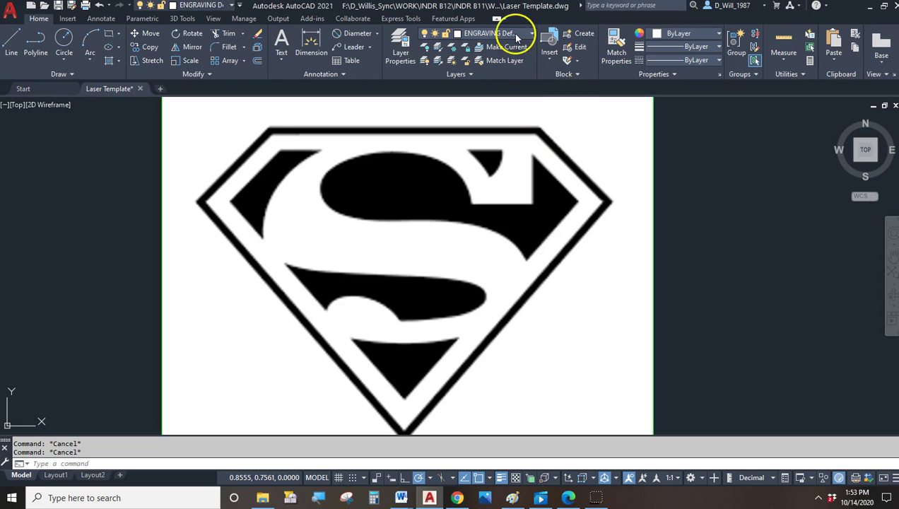
pyautogui.moveTo(695, 170)
pyautogui.mouseDown(button='middle')
pyautogui.moveTo(698, 182)
pyautogui.moveTo(607, 188)
pyautogui.mouseUp(button='middle')
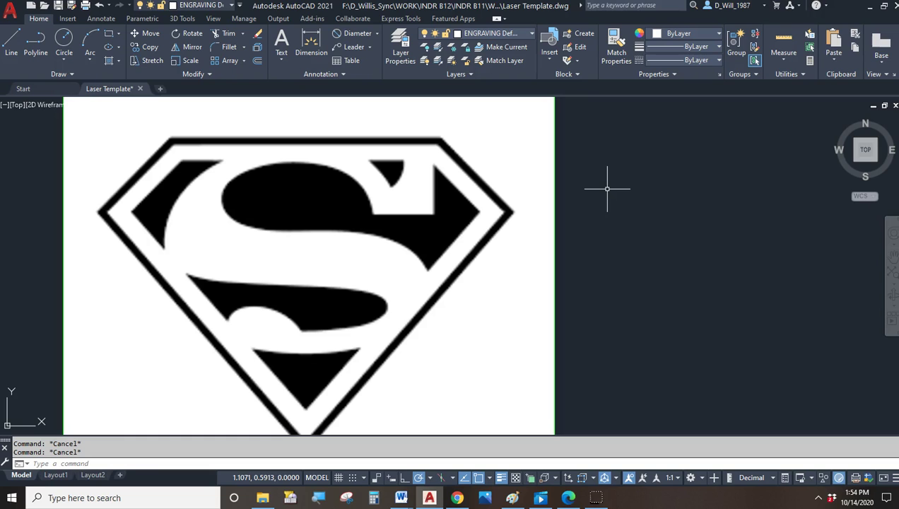
pyautogui.click(668, 181)
pyautogui.click(532, 140)
pyautogui.click(495, 140)
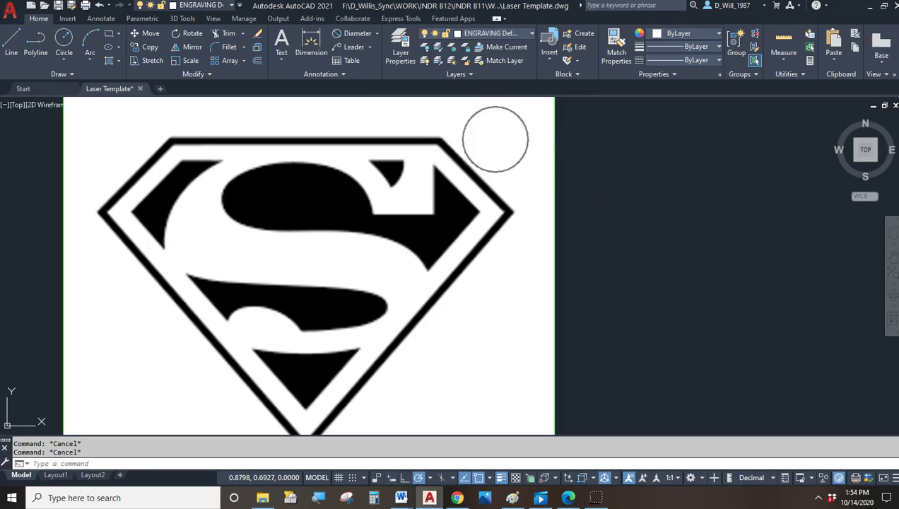
pyautogui.click(235, 202)
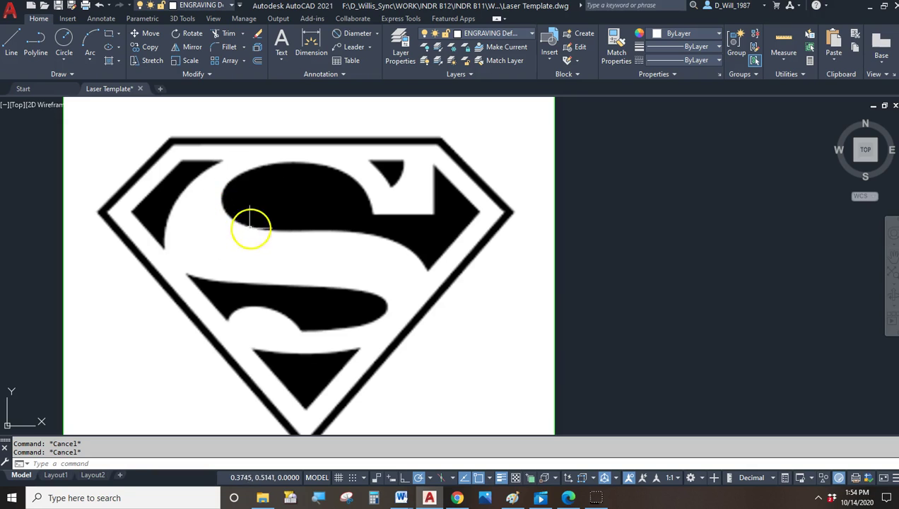
# Draw two trial lines along the shield's upper-left and lower-left outer edges, and erase both
pyautogui.click(19, 39)
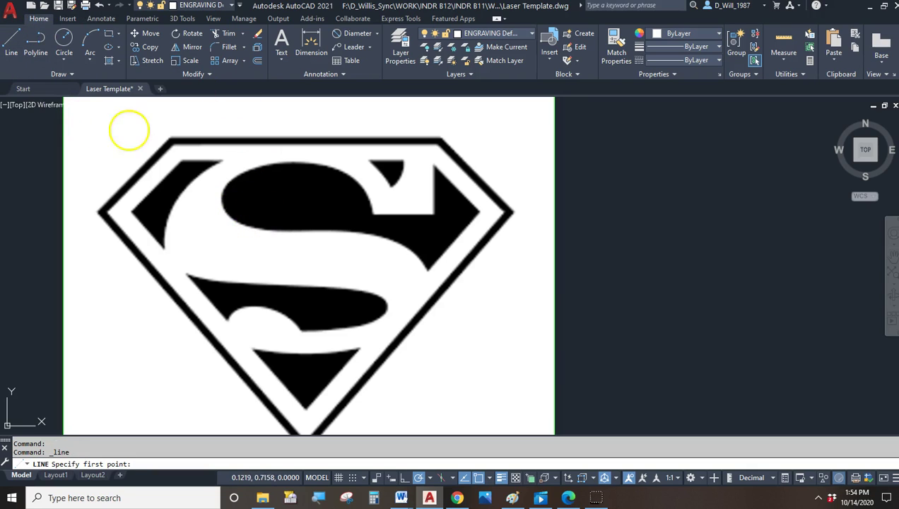
pyautogui.click(174, 140)
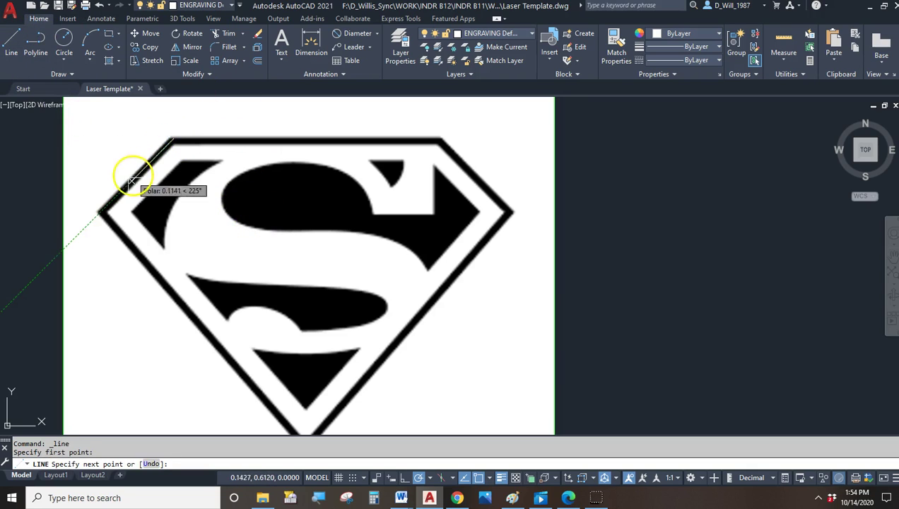
pyautogui.click(96, 209)
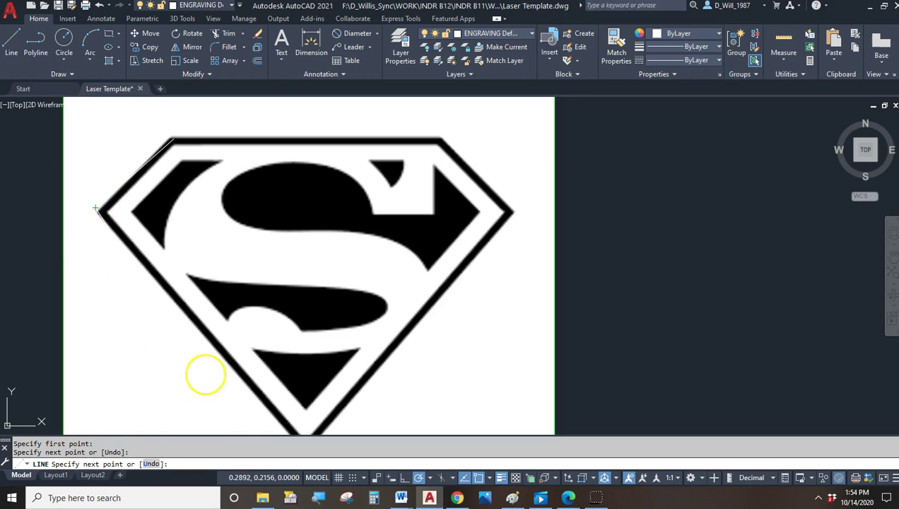
pyautogui.click(240, 383)
pyautogui.press('Escape')
pyautogui.moveTo(37, 127); pyautogui.dragTo(385, 401)
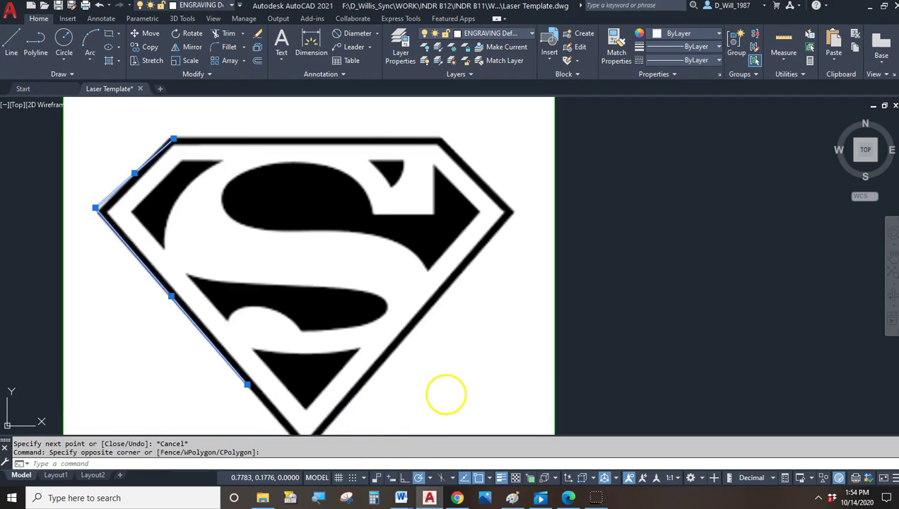
pyautogui.press('Delete')
# Set the crosshair size to 100 in the display options and apply it
pyautogui.moveTo(309, 194)
pyautogui.mouseDown(button='middle')
pyautogui.moveTo(434, 229)
pyautogui.moveTo(453, 185)
pyautogui.mouseUp(button='middle')
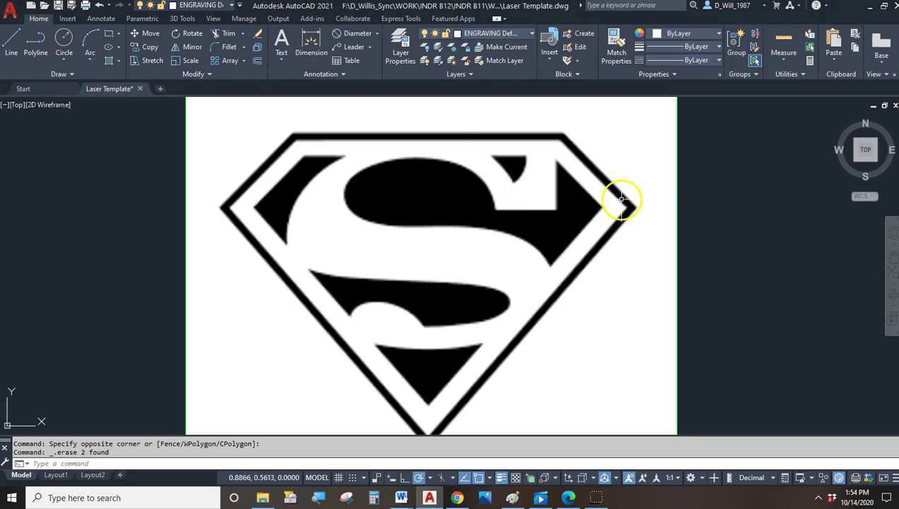
pyautogui.click(13, 17)
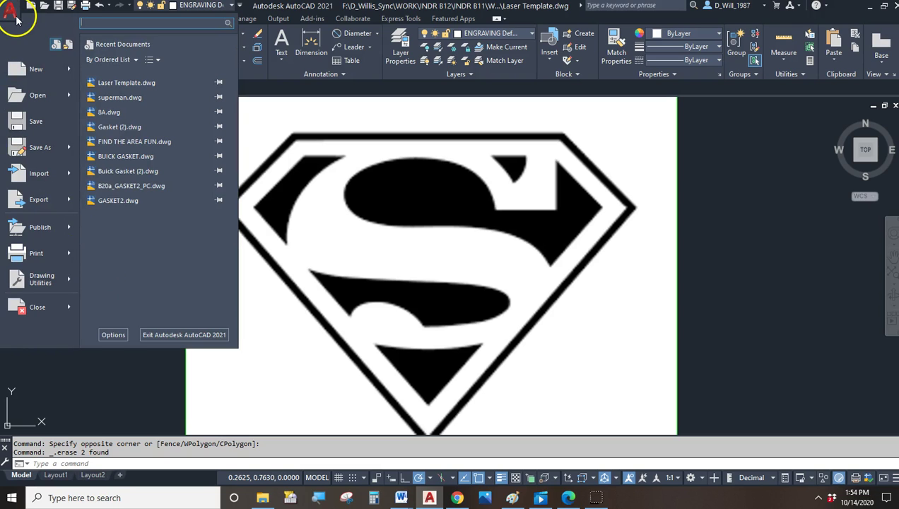
pyautogui.click(117, 336)
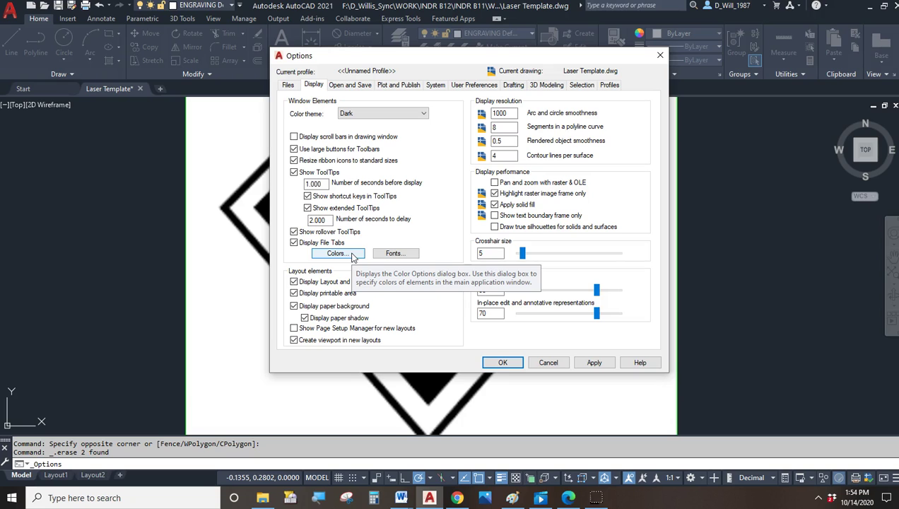
pyautogui.click(498, 253)
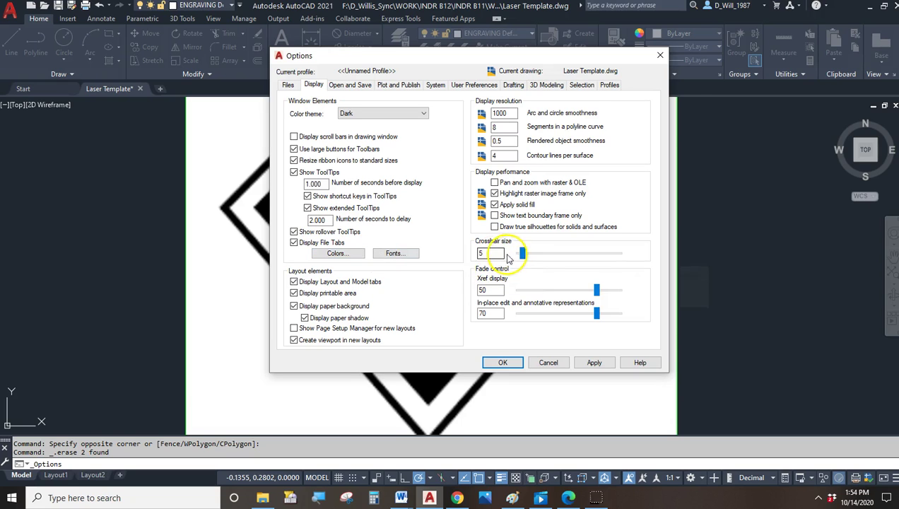
pyautogui.click(523, 253)
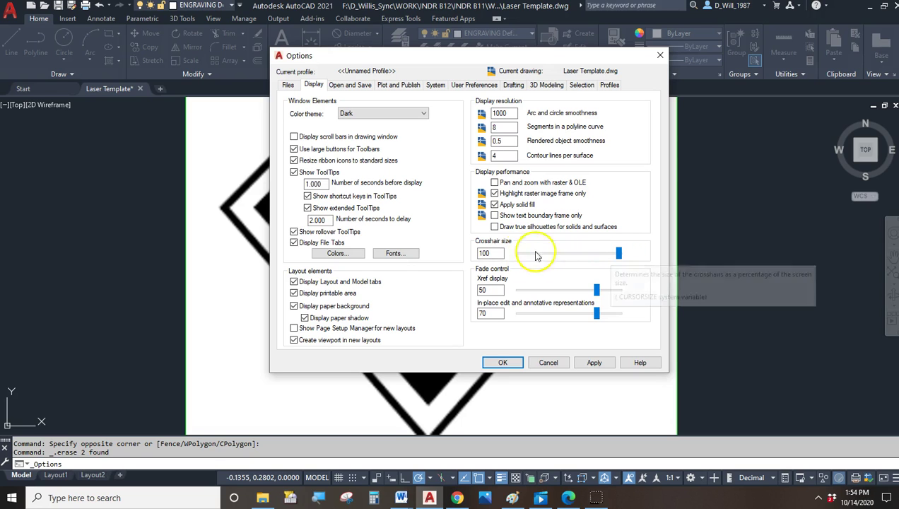
pyautogui.click(502, 362)
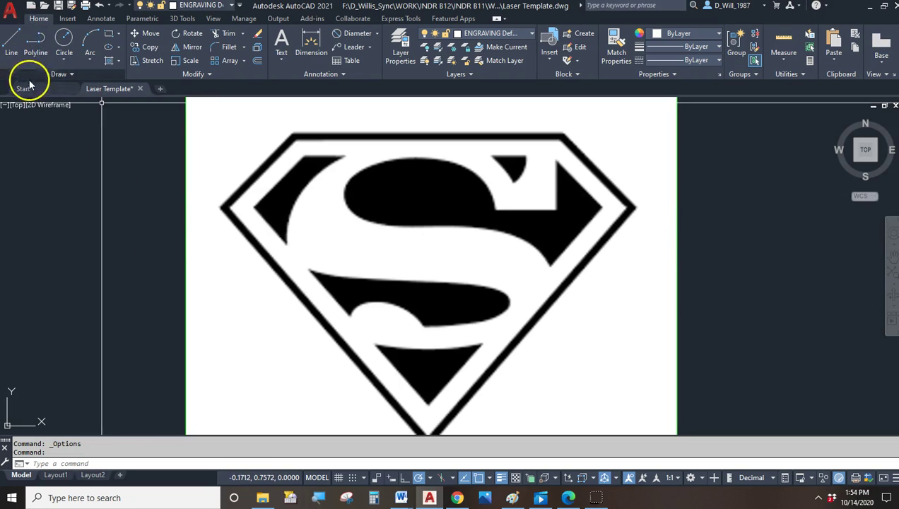
# Set the crosshairs color for 2D model space to green and apply it
pyautogui.click(12, 14)
pyautogui.click(110, 334)
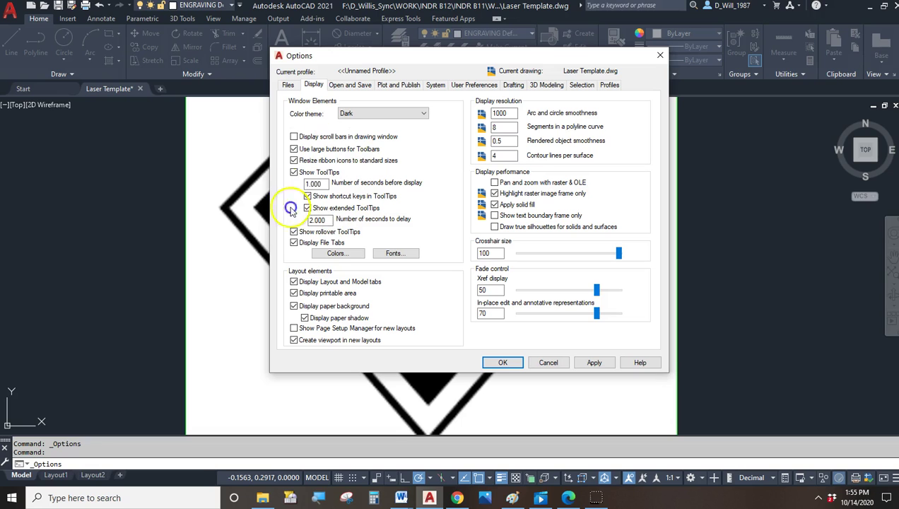
pyautogui.click(335, 254)
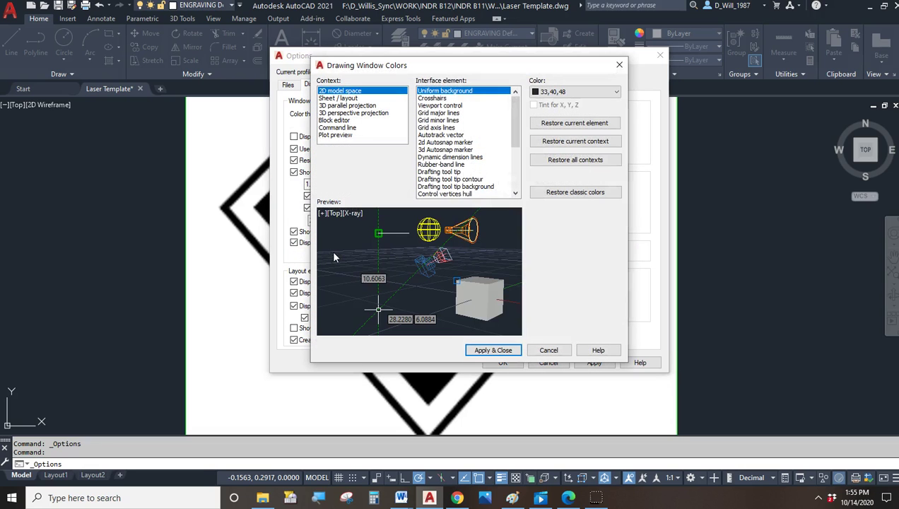
pyautogui.click(619, 65)
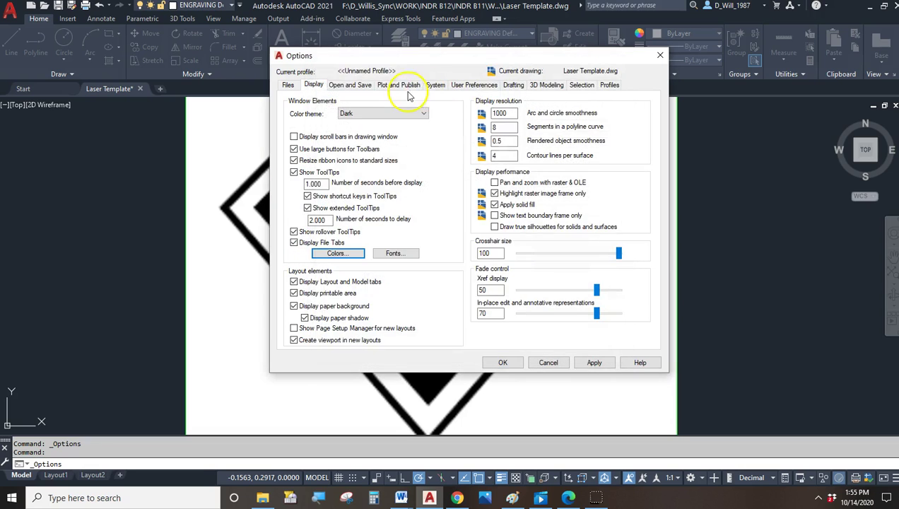
pyautogui.click(330, 256)
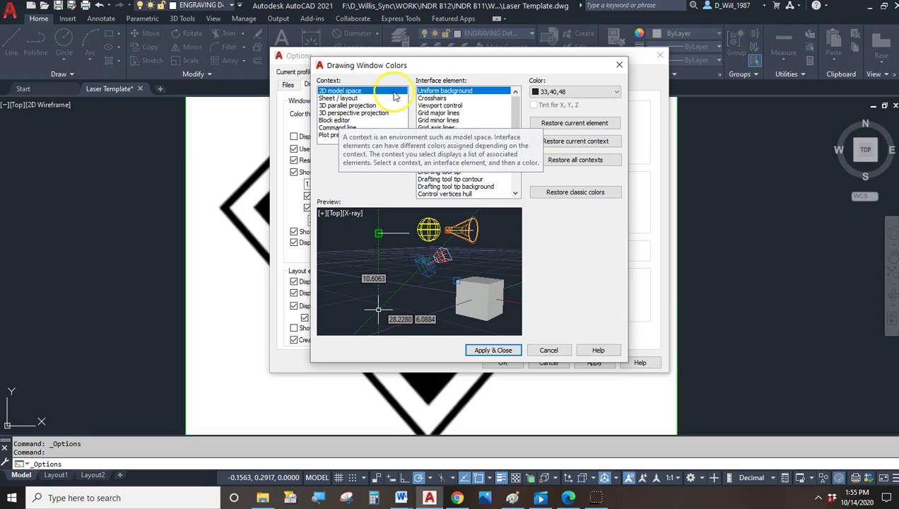
pyautogui.click(431, 99)
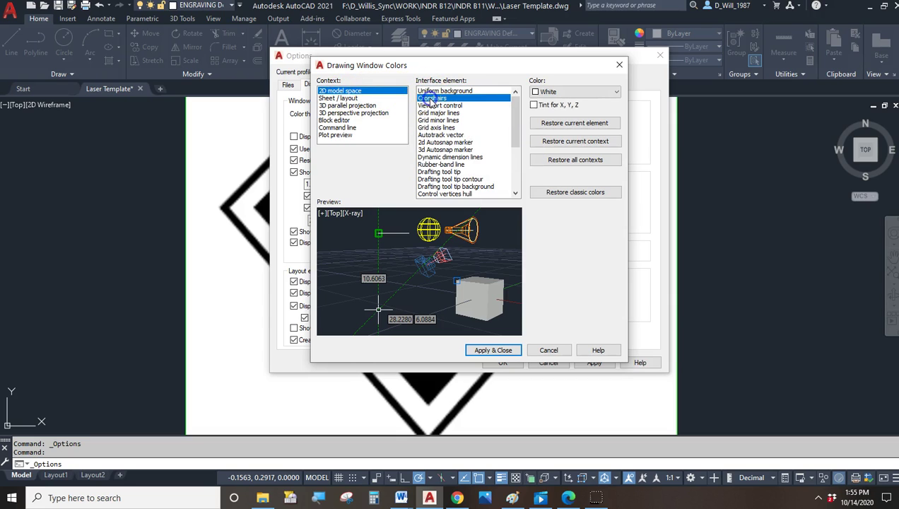
pyautogui.click(566, 94)
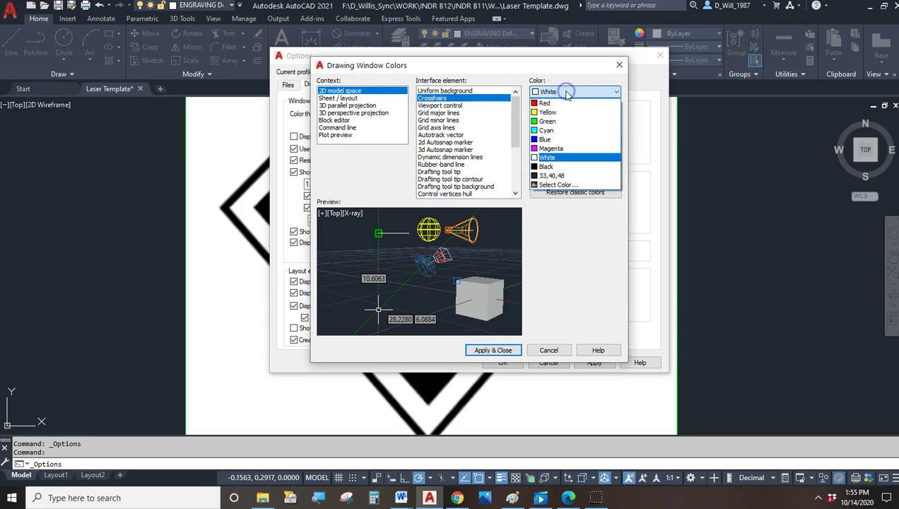
pyautogui.click(565, 121)
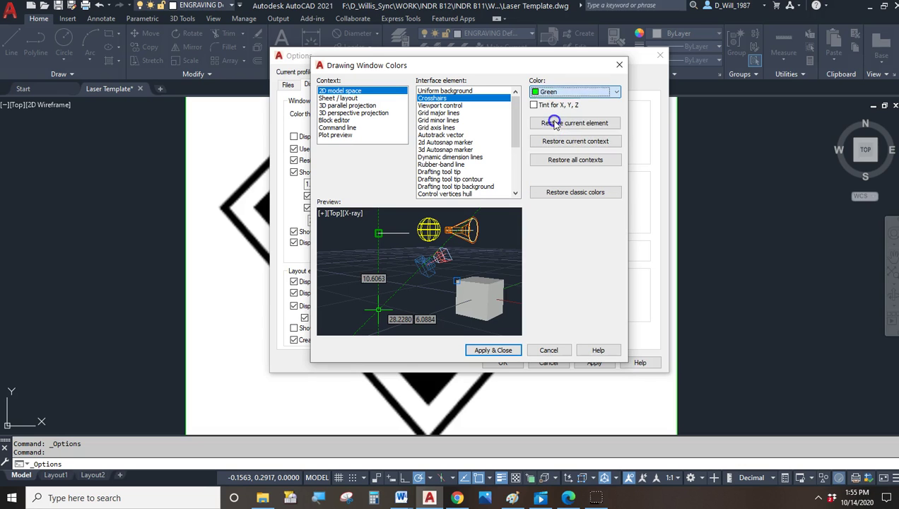
pyautogui.click(491, 349)
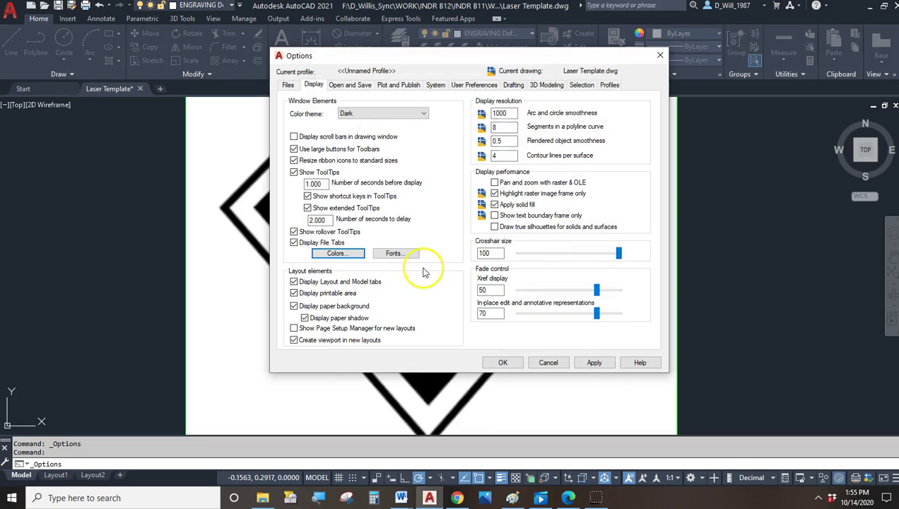
pyautogui.click(502, 363)
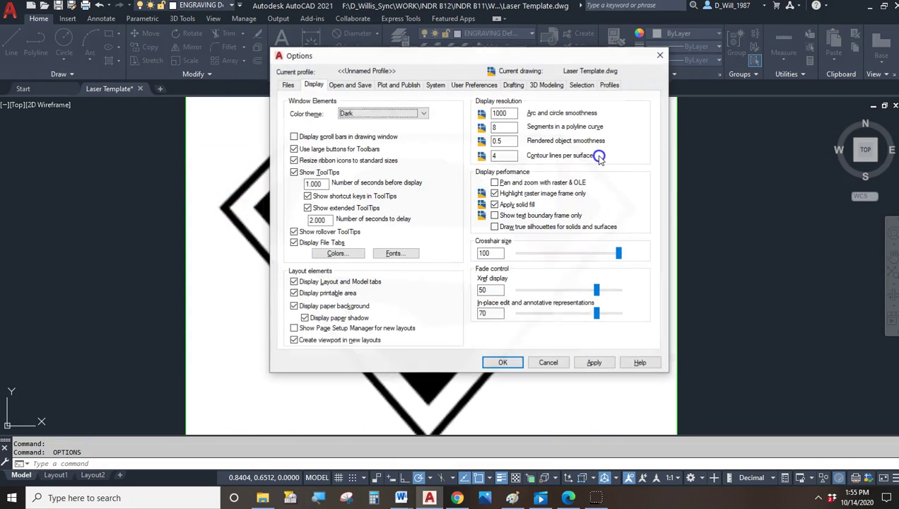
# Try red as the uniform background color of 2D model space and restore it to 33,40,48
pyautogui.click(327, 253)
pyautogui.click(577, 92)
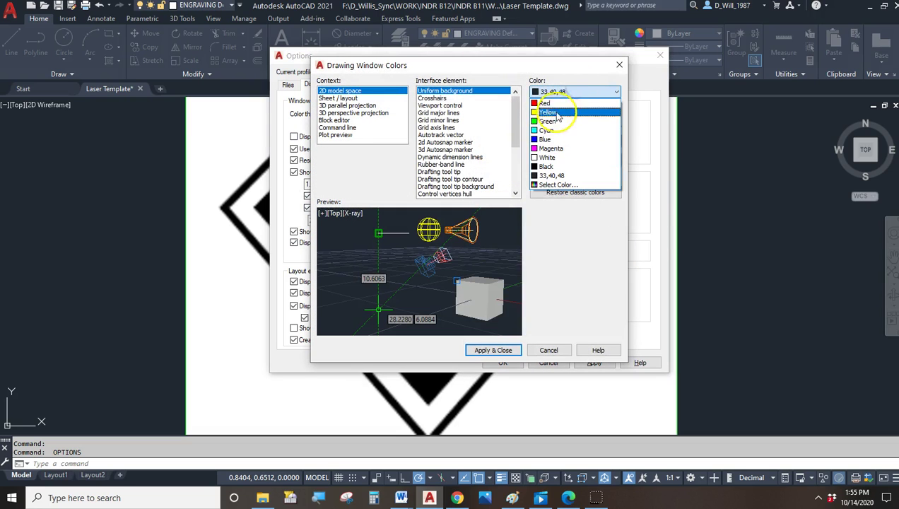
pyautogui.click(557, 103)
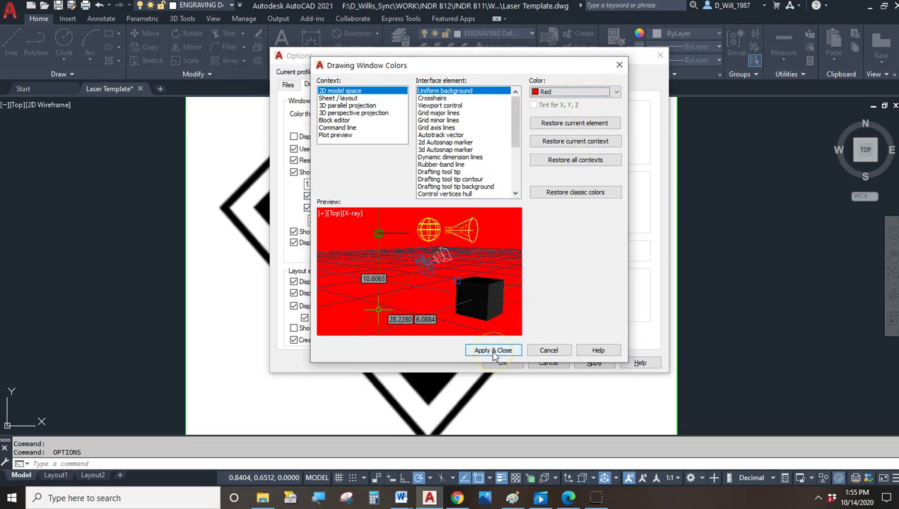
pyautogui.click(562, 92)
pyautogui.click(558, 174)
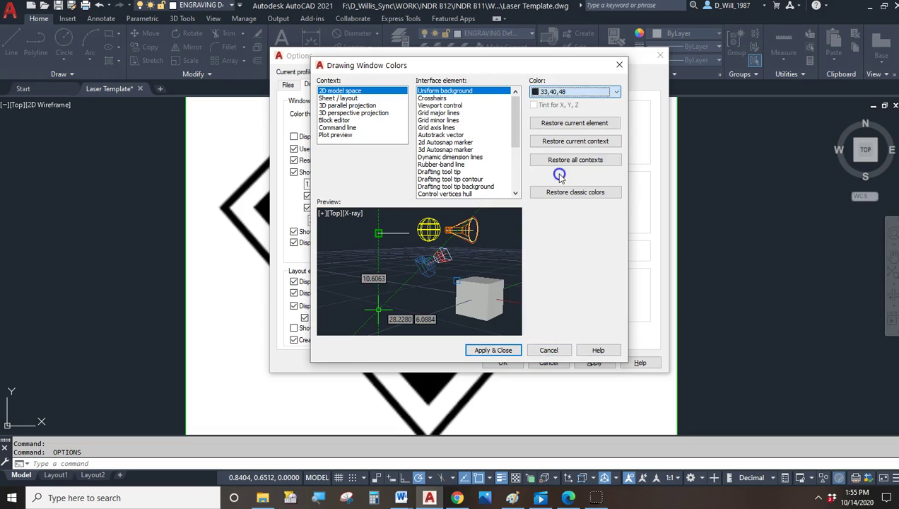
# Set the crosshairs color for 2D model space to red and apply it
pyautogui.click(438, 99)
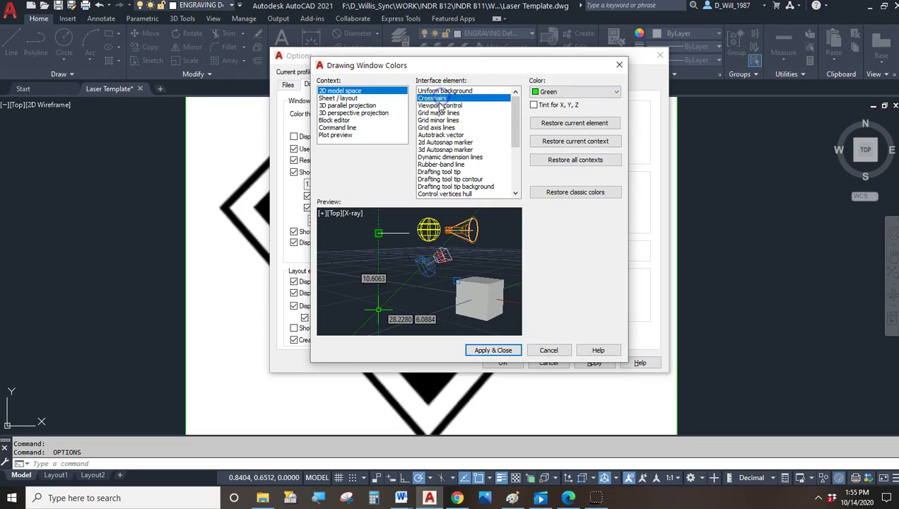
pyautogui.click(563, 93)
pyautogui.click(558, 105)
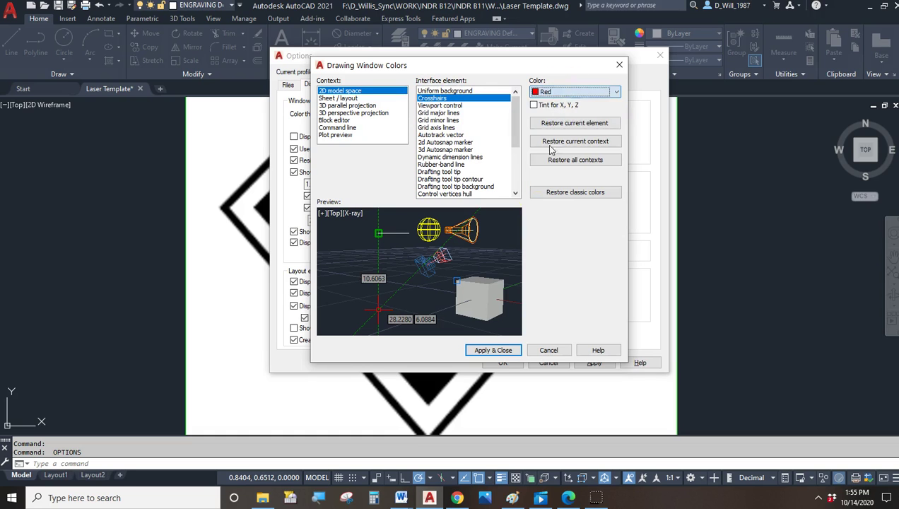
pyautogui.click(493, 349)
pyautogui.click(507, 362)
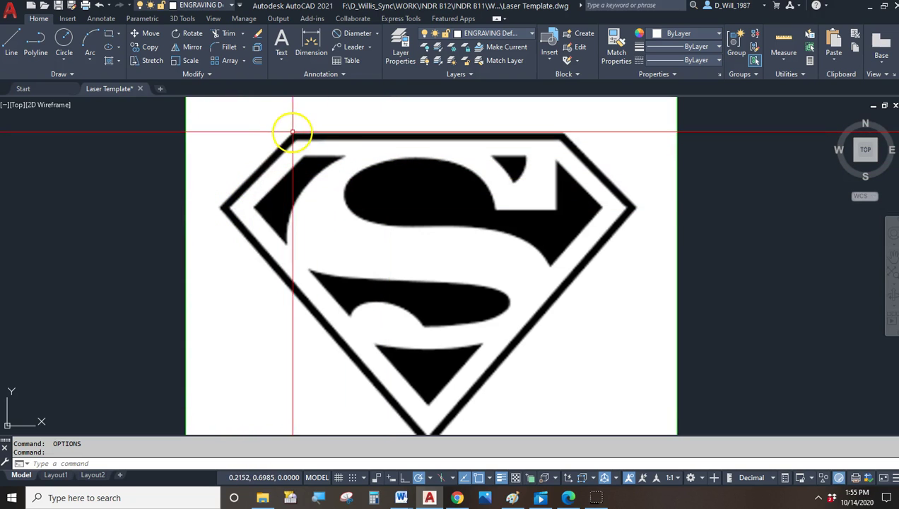
pyautogui.press('ctrl')
pyautogui.press('ctrl')
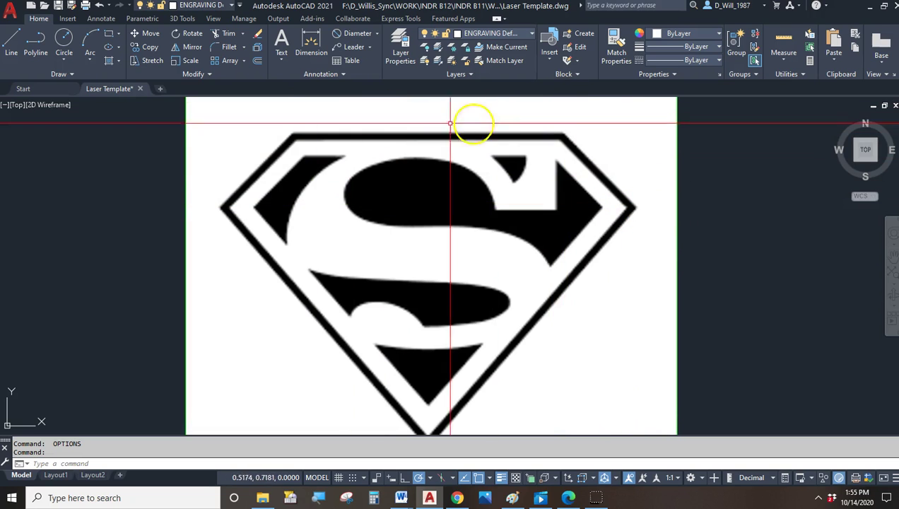
# Make TRACE the current layer and trace the shield's whole outer outline with five connected lines, corner to corner
pyautogui.click(500, 35)
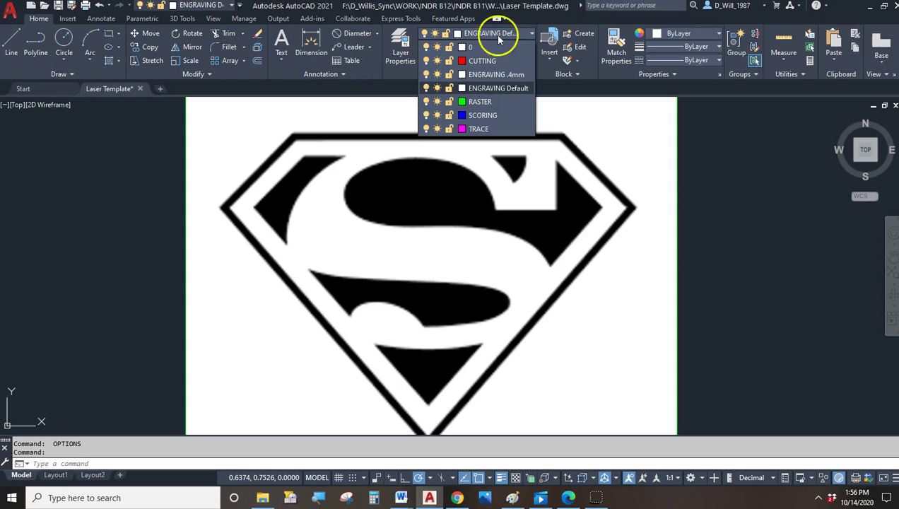
pyautogui.click(479, 130)
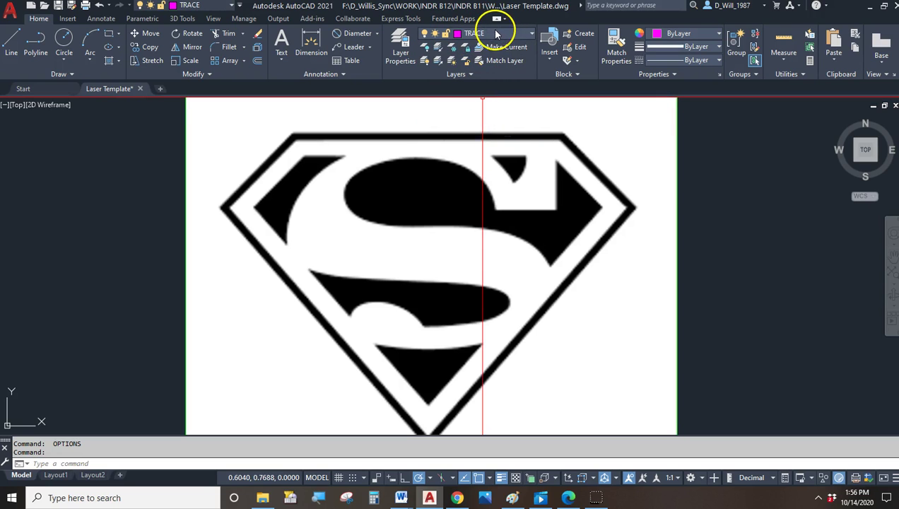
pyautogui.click(13, 42)
pyautogui.click(560, 133)
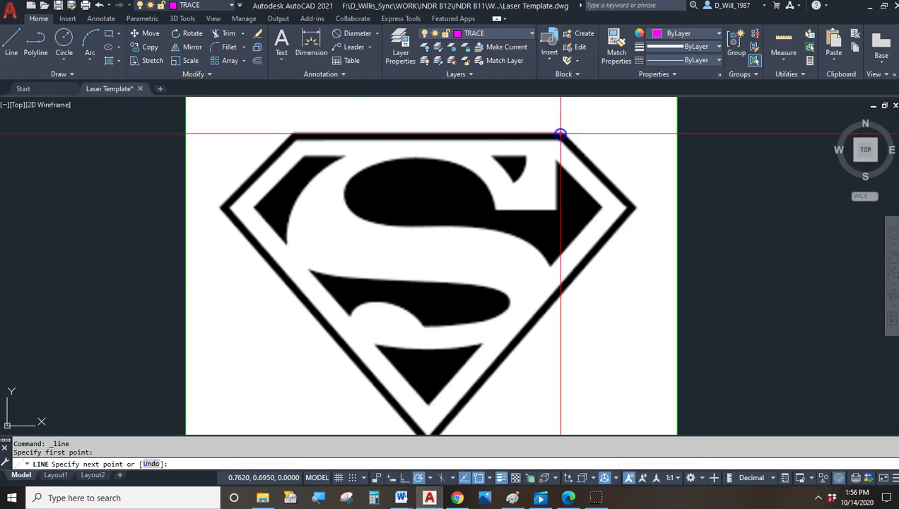
pyautogui.click(294, 134)
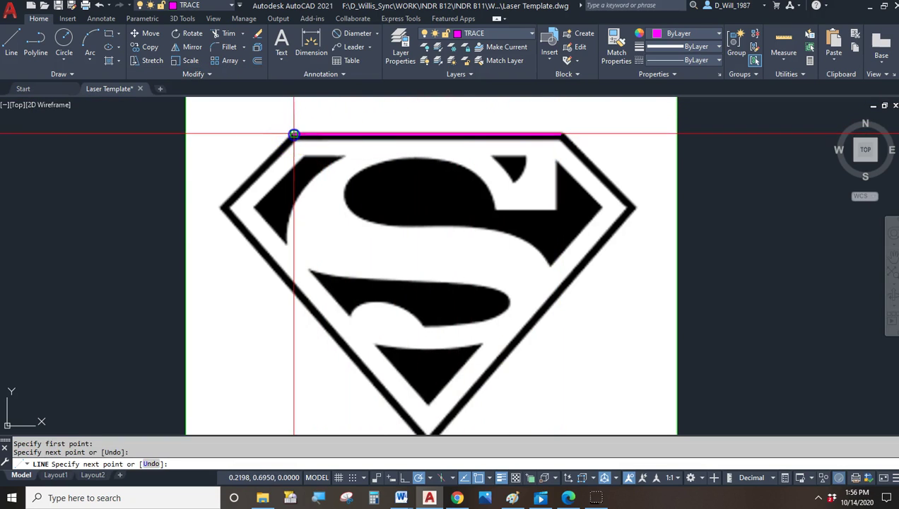
pyautogui.click(219, 208)
pyautogui.click(400, 431)
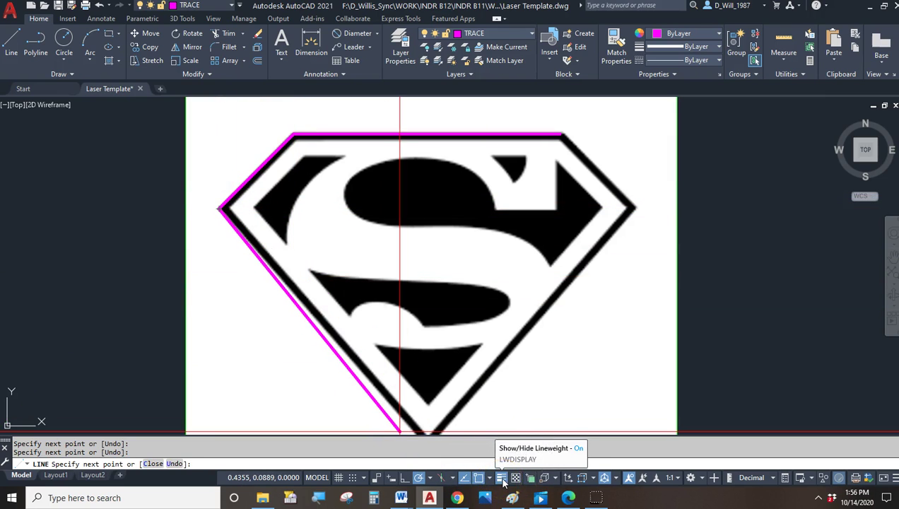
pyautogui.moveTo(401, 411); pyautogui.dragTo(396, 326, button='middle')
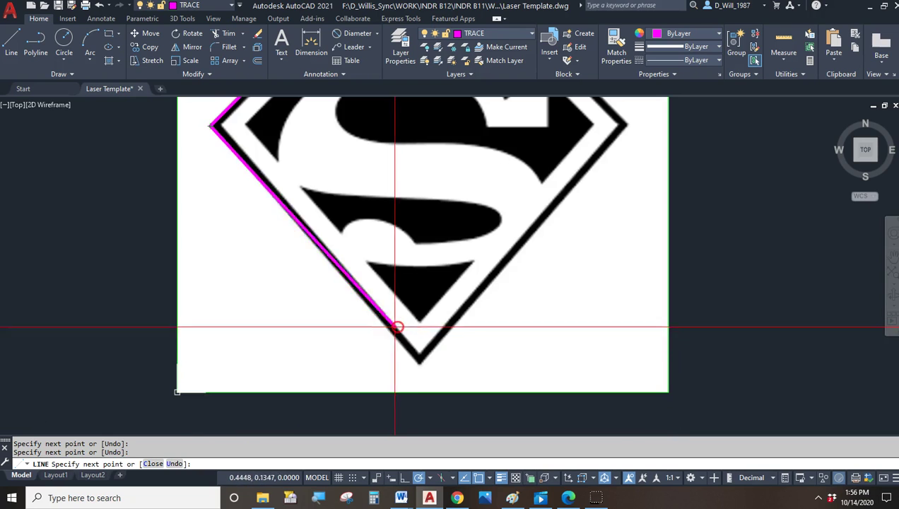
pyautogui.click(420, 362)
pyautogui.moveTo(421, 363); pyautogui.dragTo(592, 261, button='middle')
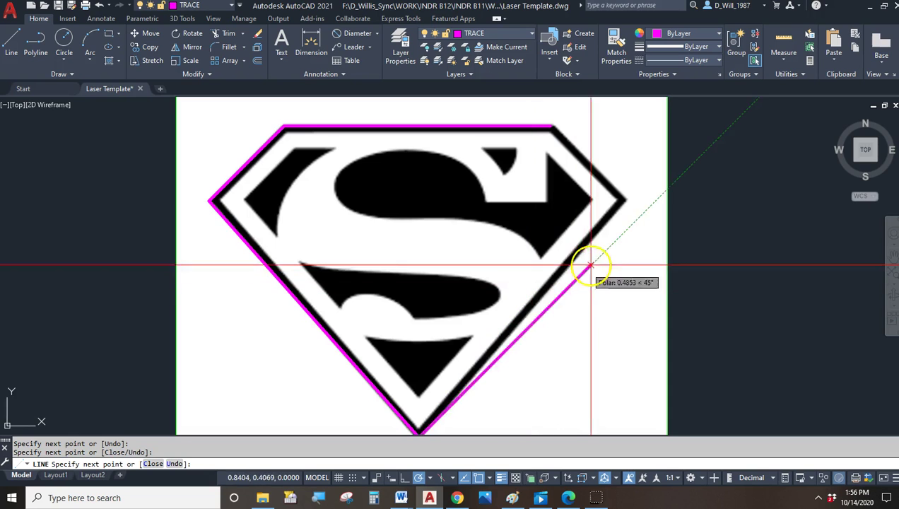
pyautogui.click(627, 201)
pyautogui.click(554, 128)
pyautogui.press('Escape')
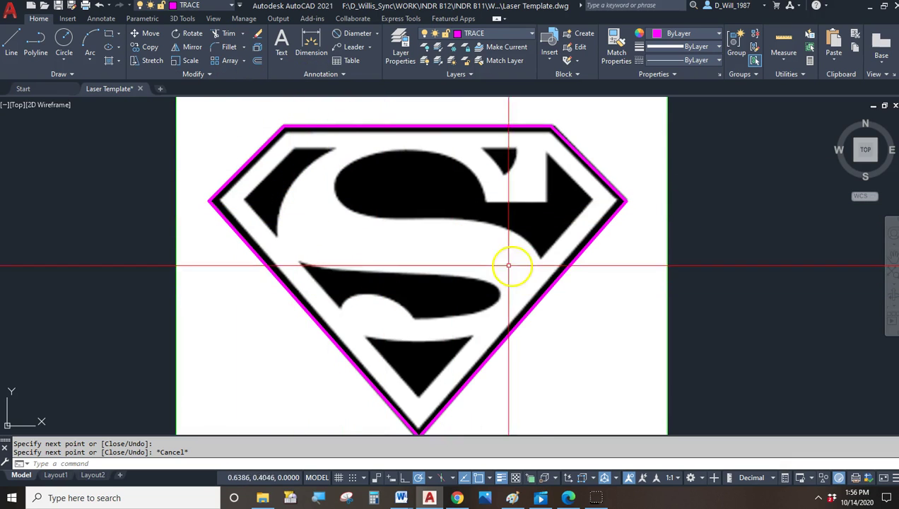
# Join the five lines of the shield's outer outline into a single polyline
pyautogui.scroll(-2, 664, 272)
pyautogui.scroll(2, 664, 284)
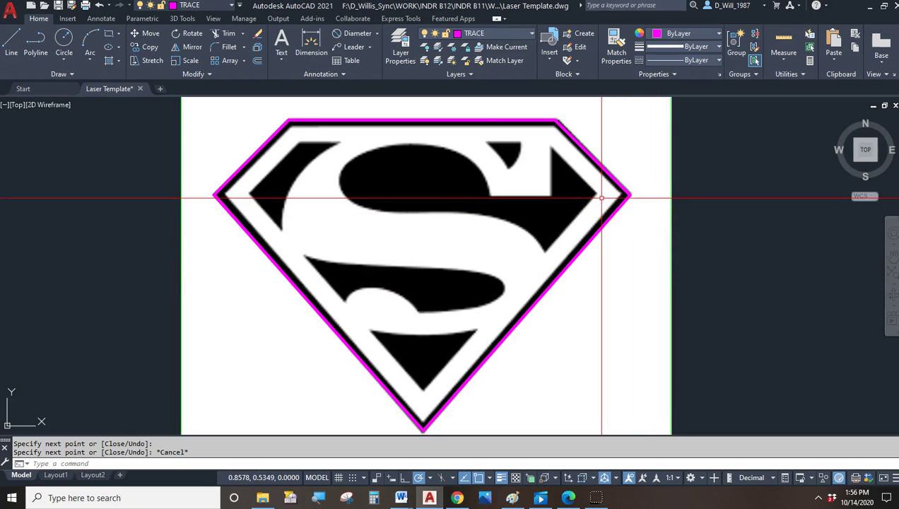
pyautogui.click(305, 115)
pyautogui.click(277, 133)
pyautogui.click(236, 210)
pyautogui.click(234, 215)
pyautogui.click(501, 341)
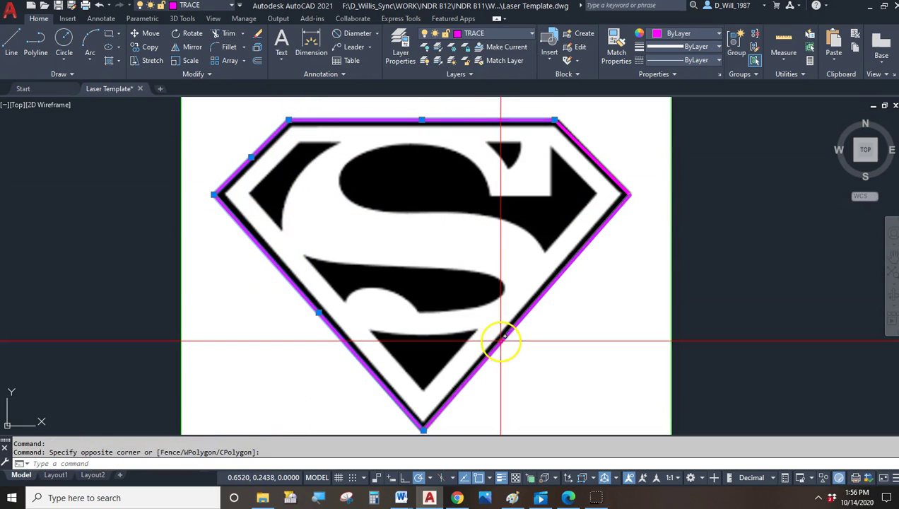
pyautogui.click(580, 179)
pyautogui.click(592, 150)
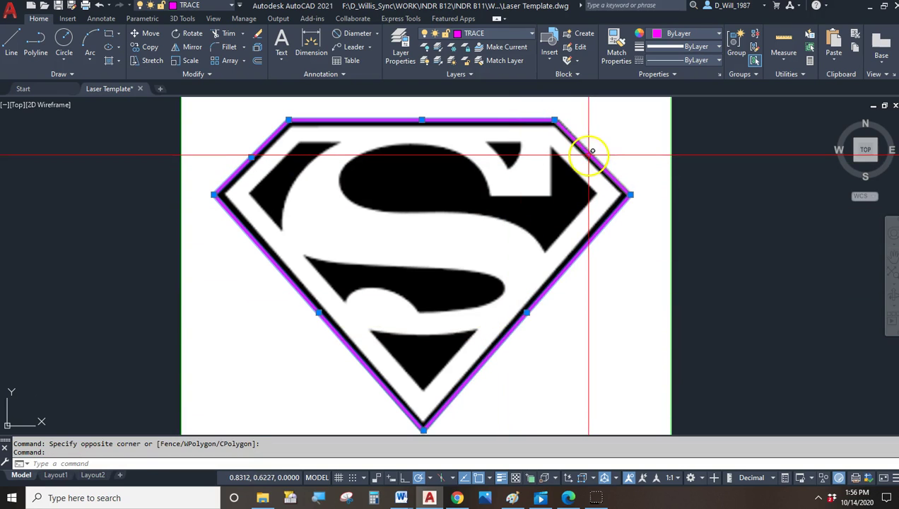
pyautogui.click(501, 130)
pyautogui.click(351, 126)
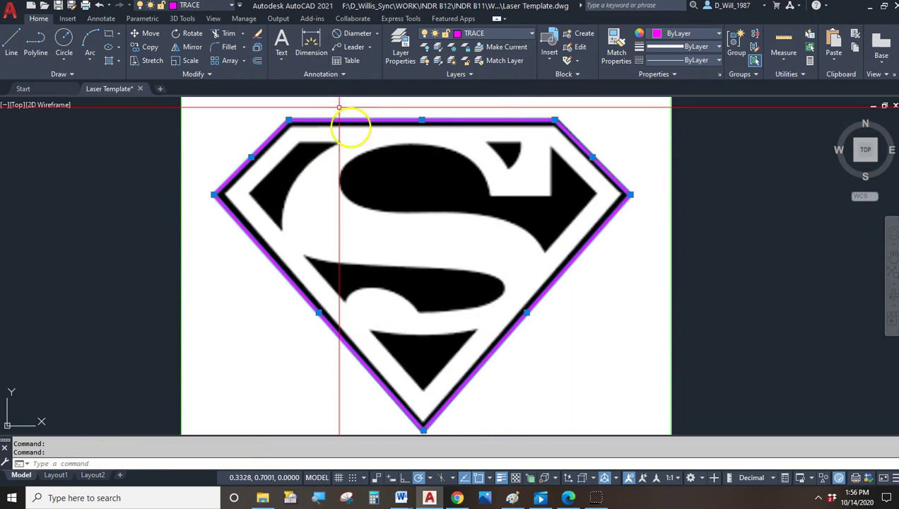
pyautogui.click(208, 74)
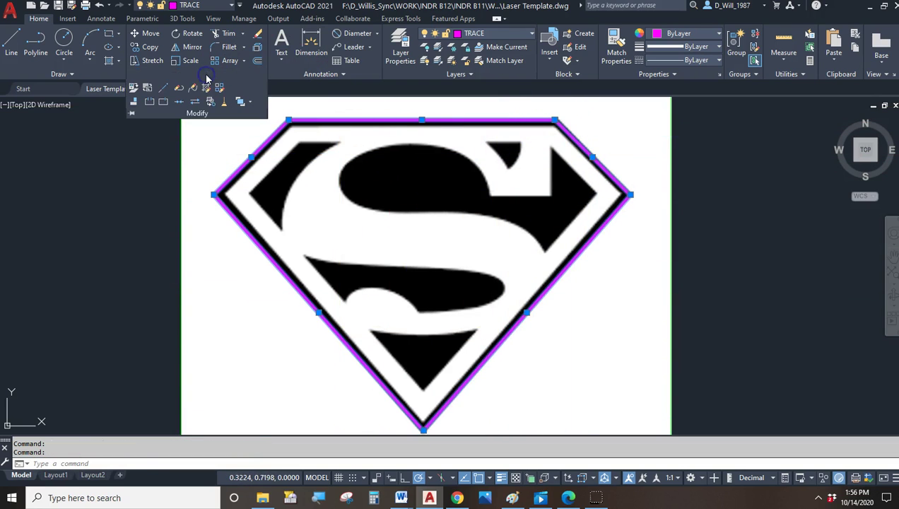
pyautogui.click(180, 104)
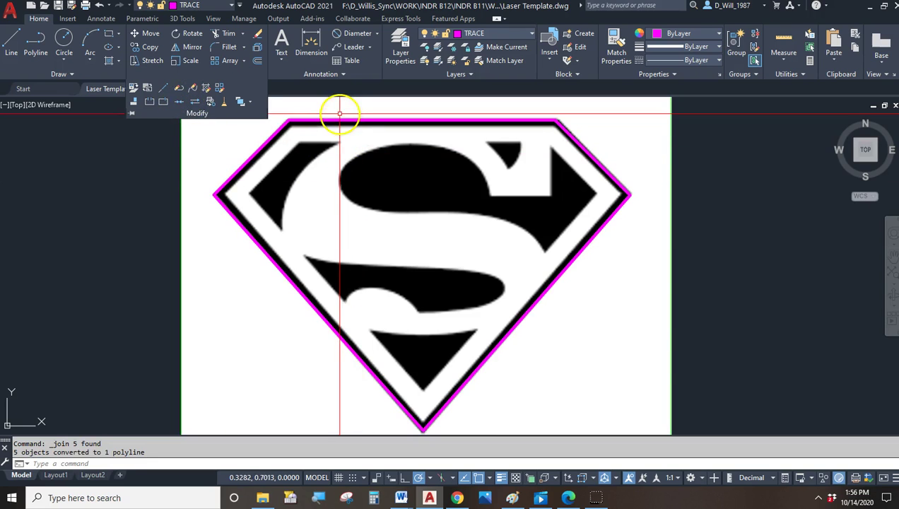
pyautogui.press('Escape')
pyautogui.press('Escape')
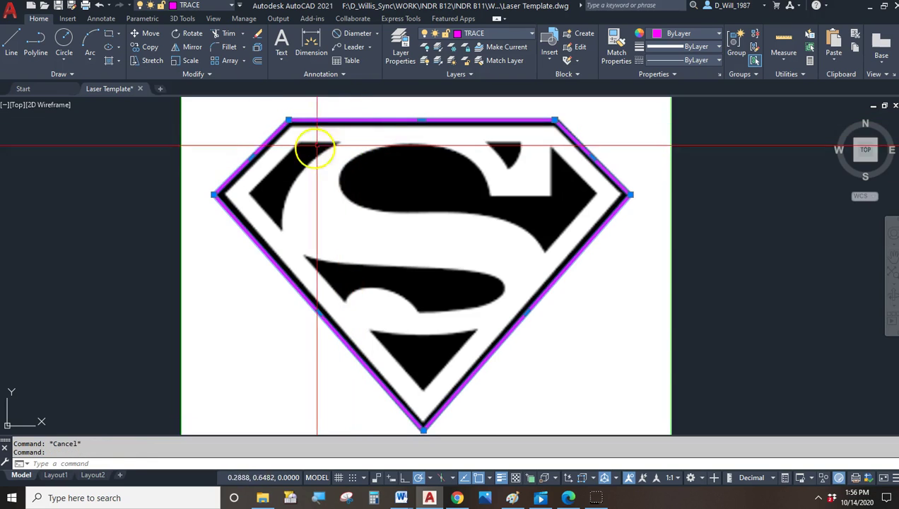
pyautogui.press('Escape')
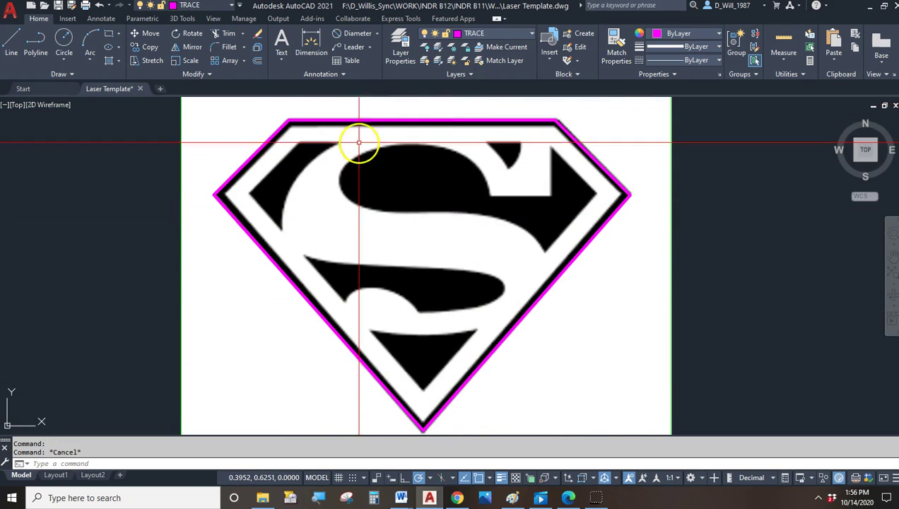
# Offset the outer shield outline inward by about 0.05, picking the distance from its upper-left edge to the inner black shape
pyautogui.click(258, 61)
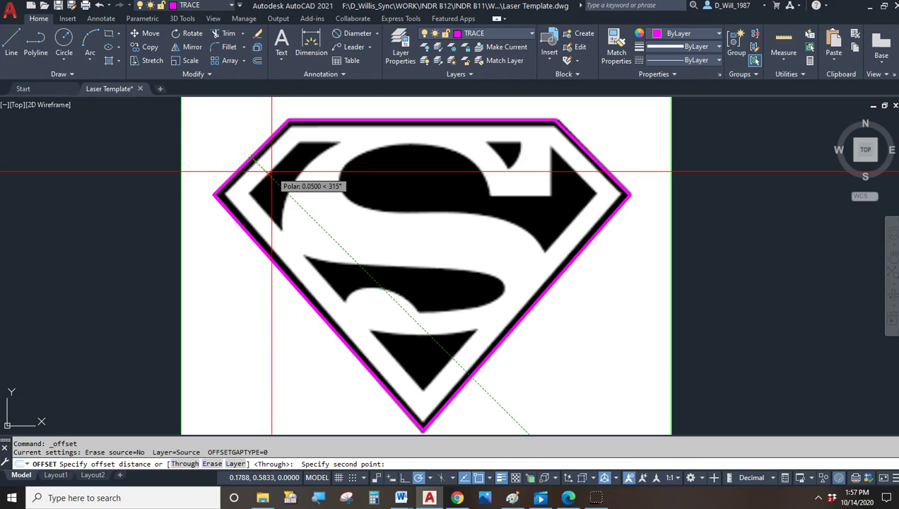
pyautogui.click(271, 171)
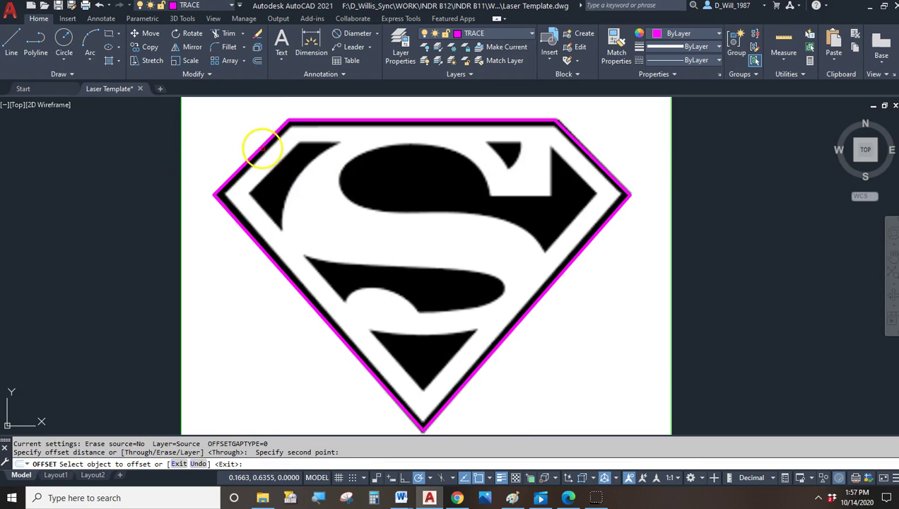
pyautogui.click(261, 146)
pyautogui.click(290, 182)
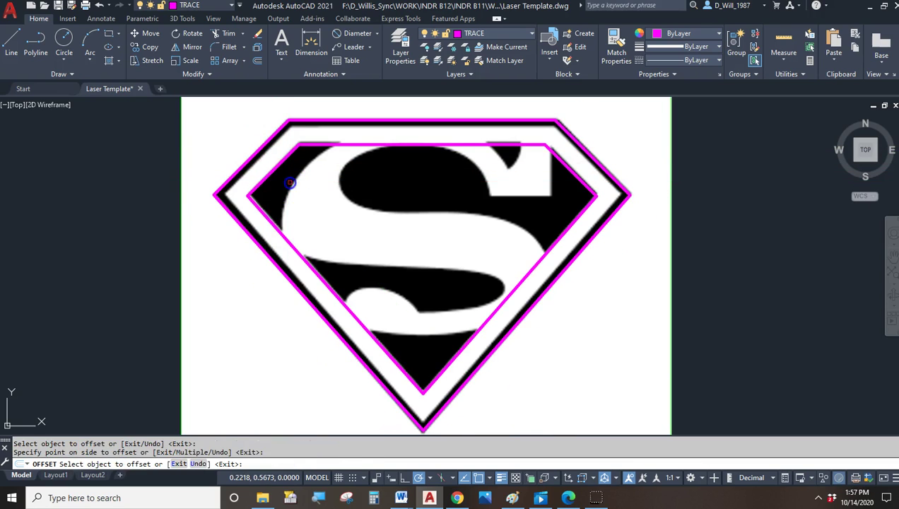
pyautogui.press('Escape')
pyautogui.press('Escape')
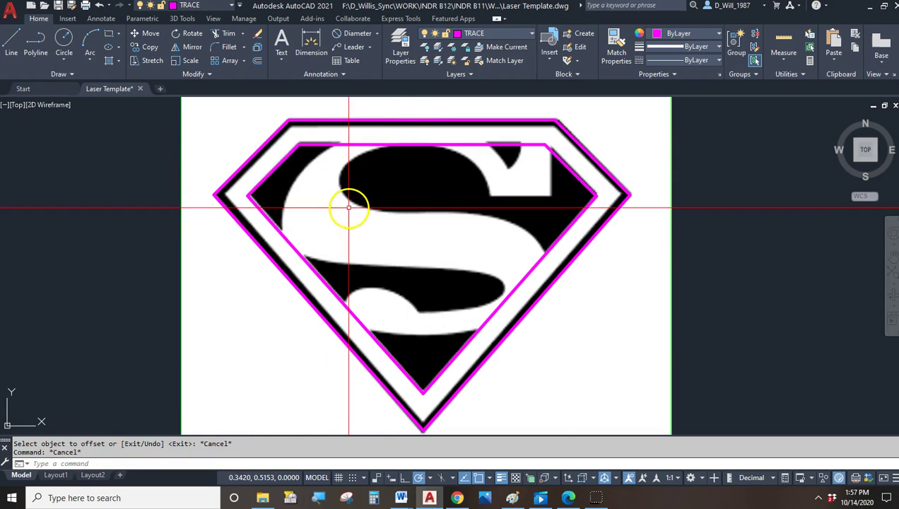
# Stretch the top edge of the inner outline upward at its midpoint to match the top of the logo's black shapes
pyautogui.scroll(2, 320, 176)
pyautogui.moveTo(415, 191); pyautogui.dragTo(361, 206, button='middle')
pyautogui.moveTo(489, 193); pyautogui.dragTo(480, 216, button='middle')
pyautogui.click(431, 498)
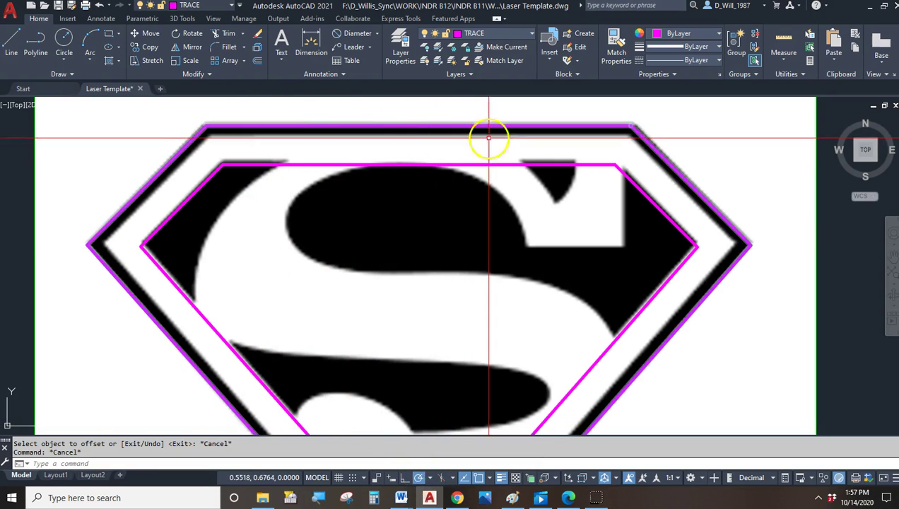
pyautogui.scroll(-2, 666, 152)
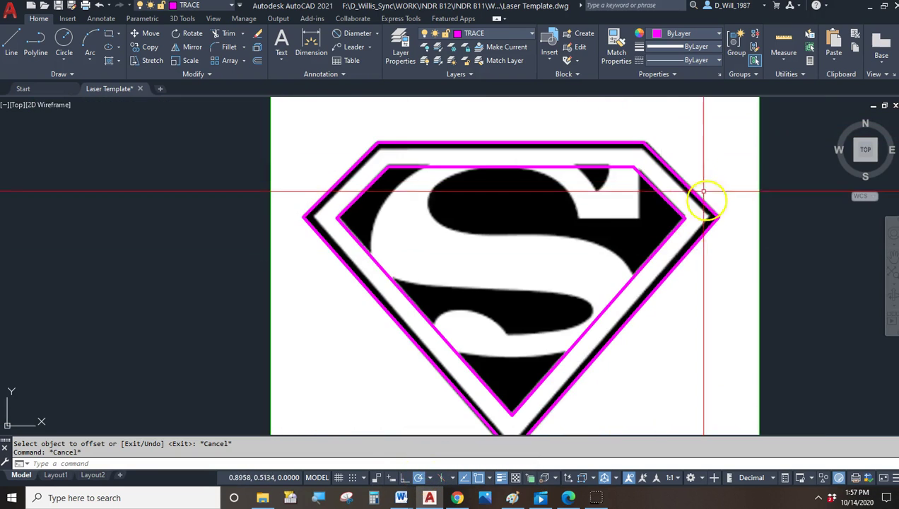
pyautogui.scroll(2, 613, 189)
pyautogui.scroll(2, 524, 143)
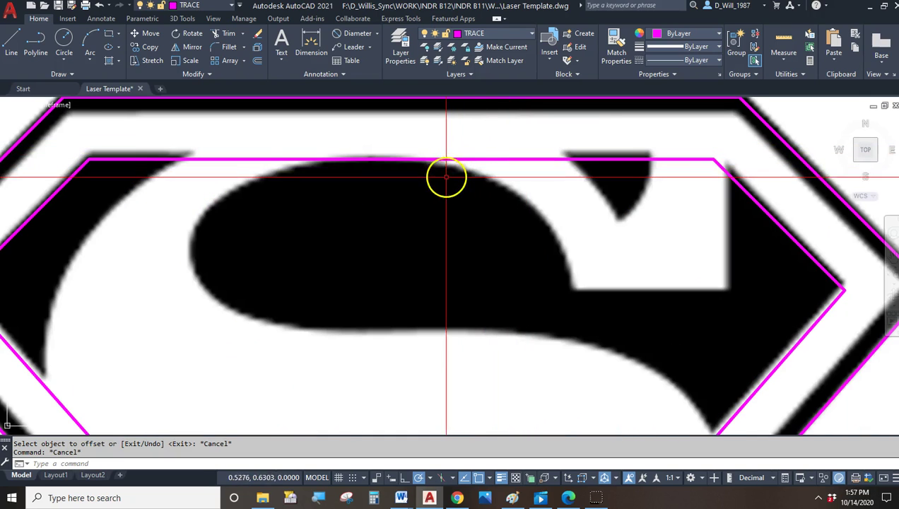
pyautogui.click(417, 157)
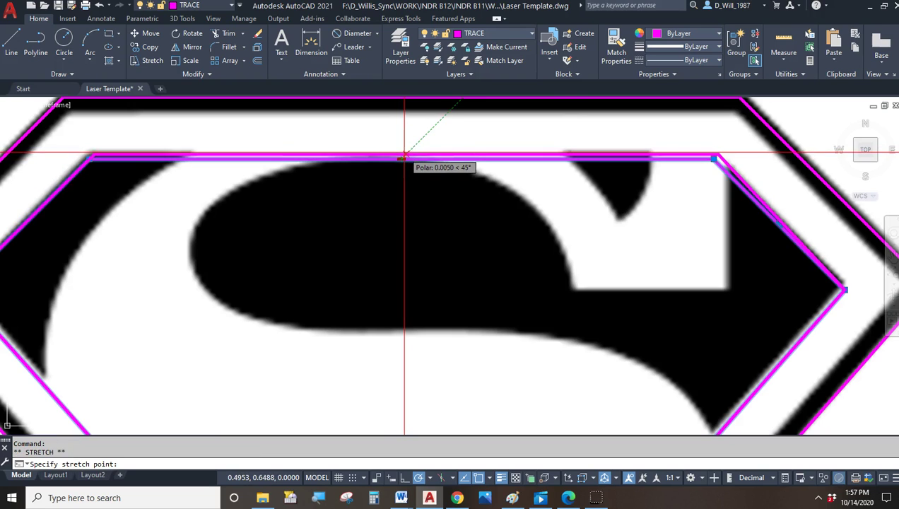
pyautogui.click(401, 157)
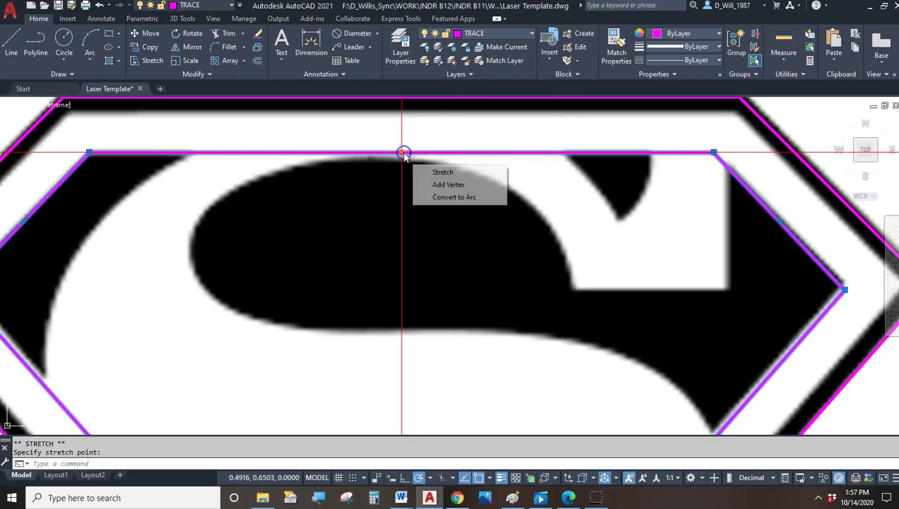
pyautogui.press('Escape')
# Examine how well the inner and outer outlines follow the logo's edges all around the shield
pyautogui.scroll(-5, 507, 217)
pyautogui.moveTo(507, 217); pyautogui.dragTo(503, 189, button='middle')
pyautogui.scroll(3, 498, 267)
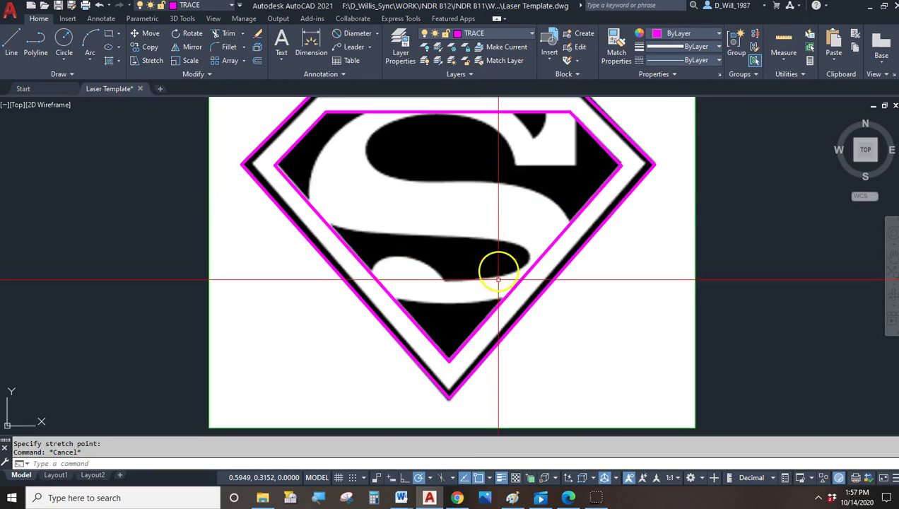
pyautogui.moveTo(492, 287); pyautogui.dragTo(488, 298, button='middle')
pyautogui.moveTo(448, 218); pyautogui.dragTo(449, 286, button='middle')
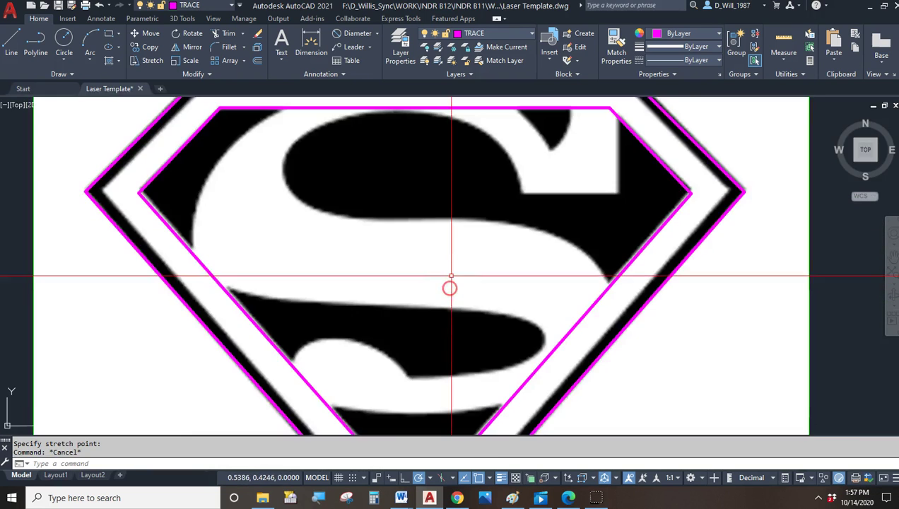
pyautogui.scroll(-3, 449, 274)
pyautogui.scroll(2, 459, 263)
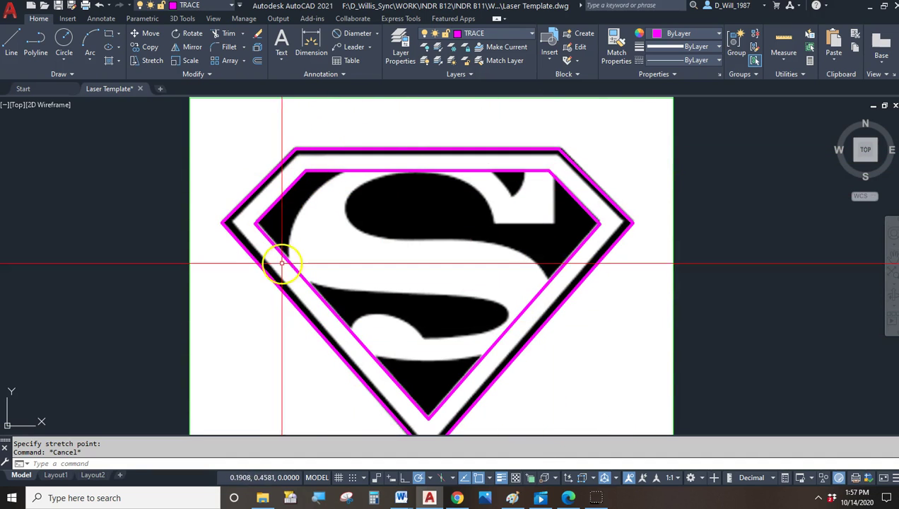
pyautogui.scroll(2, 505, 209)
pyautogui.moveTo(505, 209); pyautogui.dragTo(434, 207, button='middle')
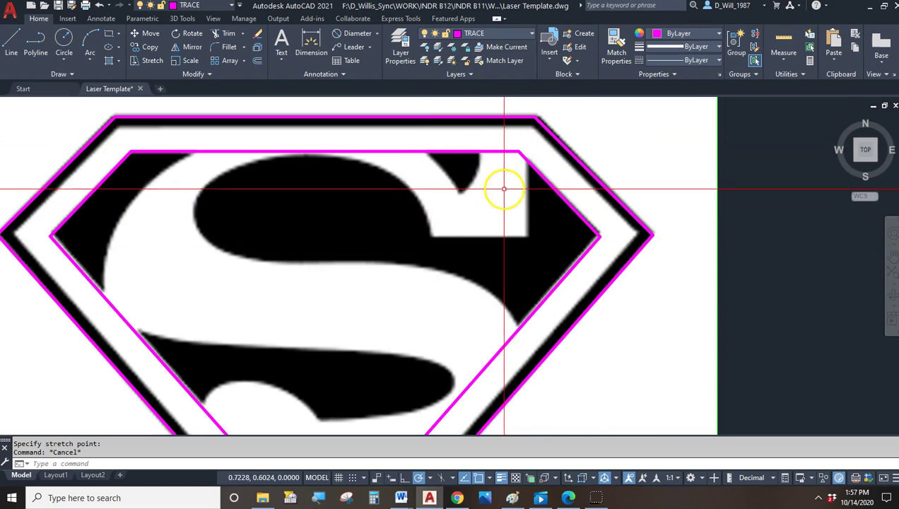
# Trace the square notch of the S with a vertical line extending past the inner outline and a horizontal line to the curve's end
pyautogui.scroll(2, 504, 188)
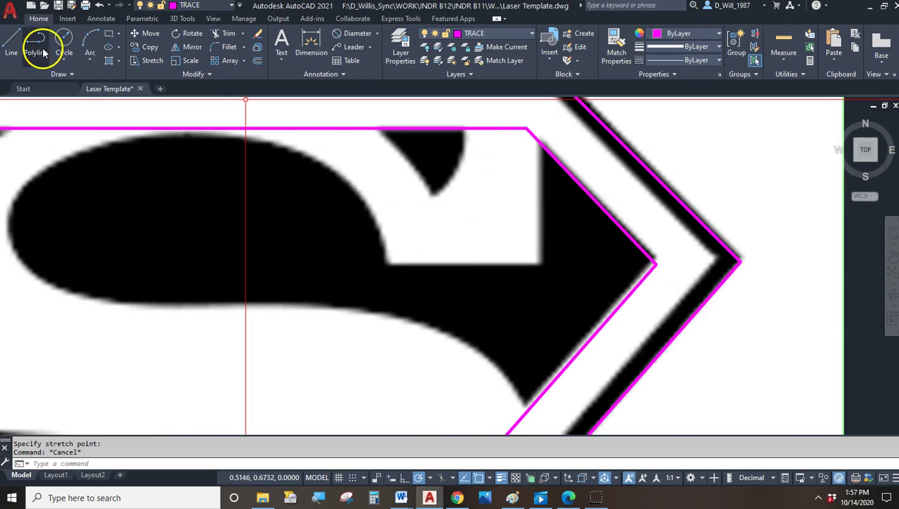
pyautogui.click(13, 39)
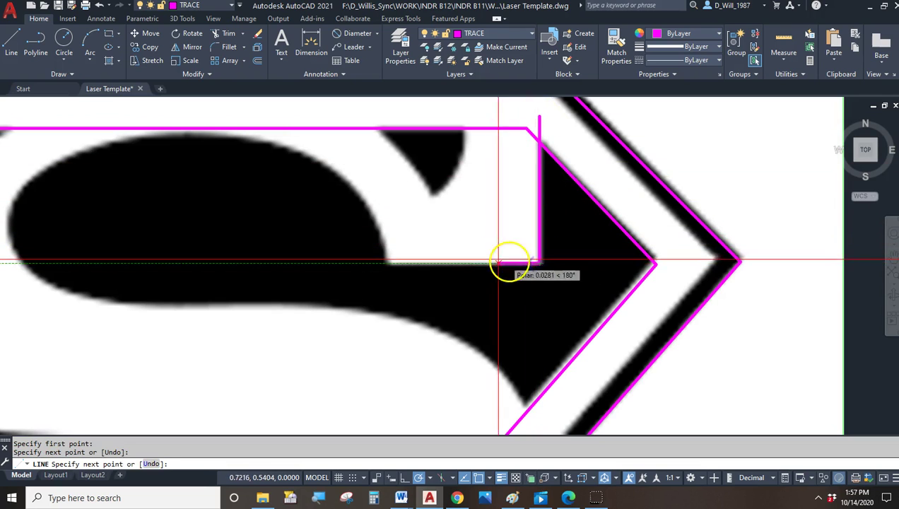
pyautogui.click(387, 261)
pyautogui.press('Escape')
pyautogui.scroll(-2, 507, 207)
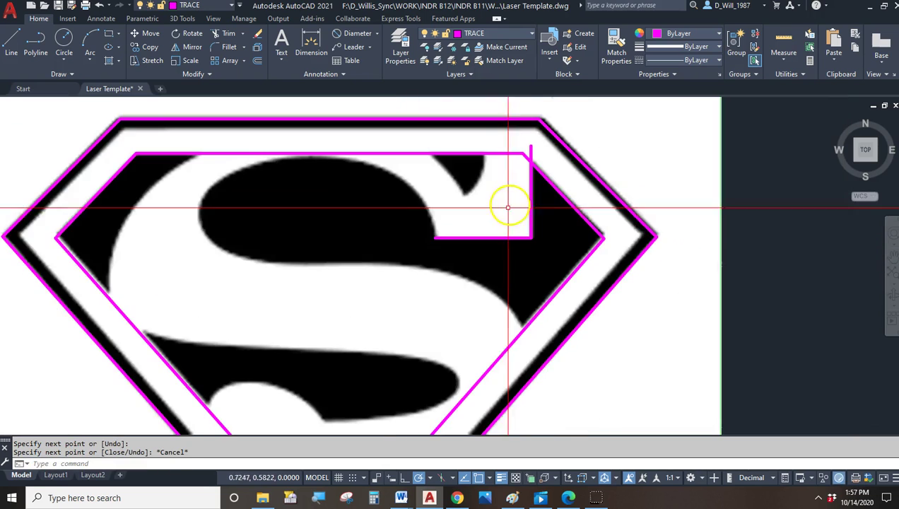
# Erase the vertical notch line that extends beyond the inner outline
pyautogui.moveTo(421, 266)
pyautogui.mouseDown(button='middle')
pyautogui.moveTo(459, 231)
pyautogui.moveTo(434, 211)
pyautogui.mouseUp(button='middle')
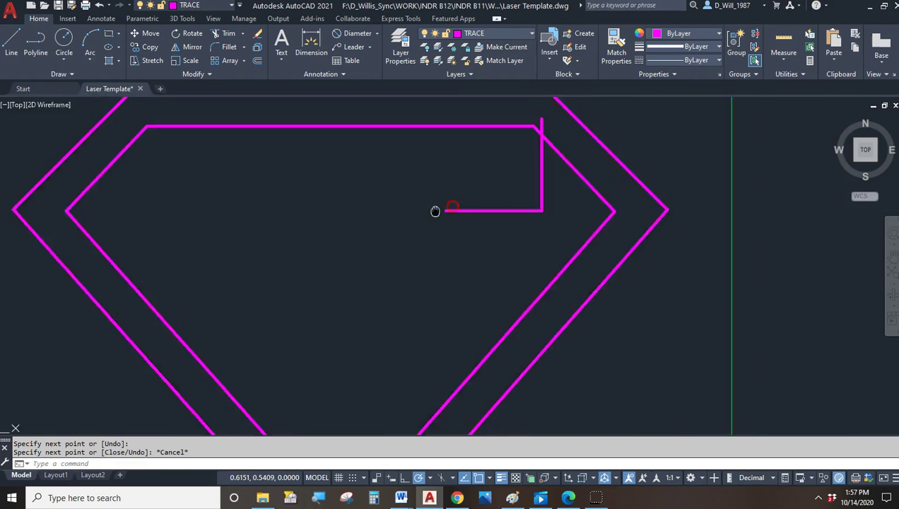
pyautogui.scroll(3, 501, 125)
pyautogui.click(482, 116)
pyautogui.click(479, 124)
pyautogui.press('Delete')
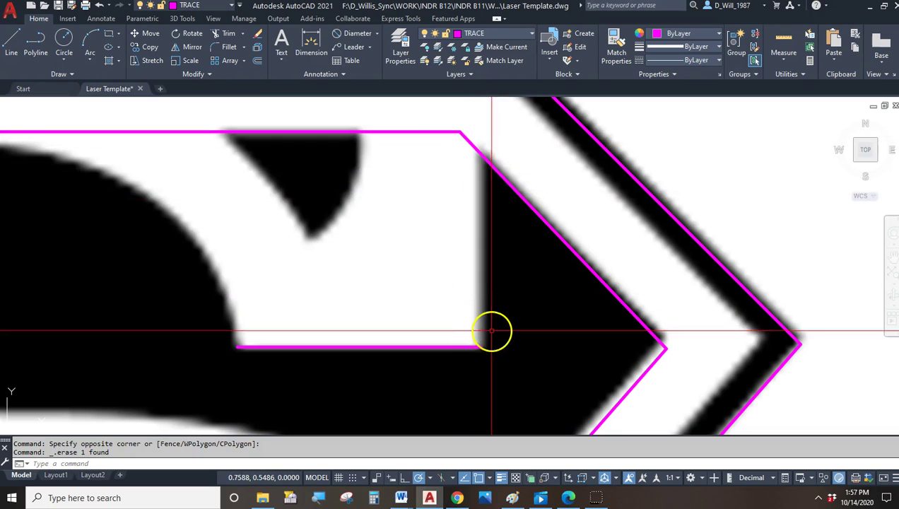
# Draw a vertical line from the right end of the horizontal notch line up to the sloped edge of the inner outline
pyautogui.write('l')
pyautogui.press('Return')
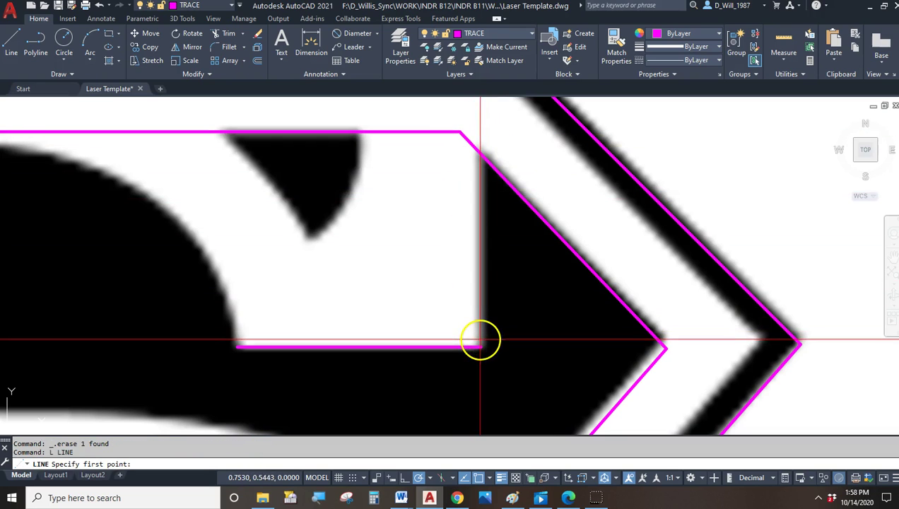
pyautogui.click(480, 345)
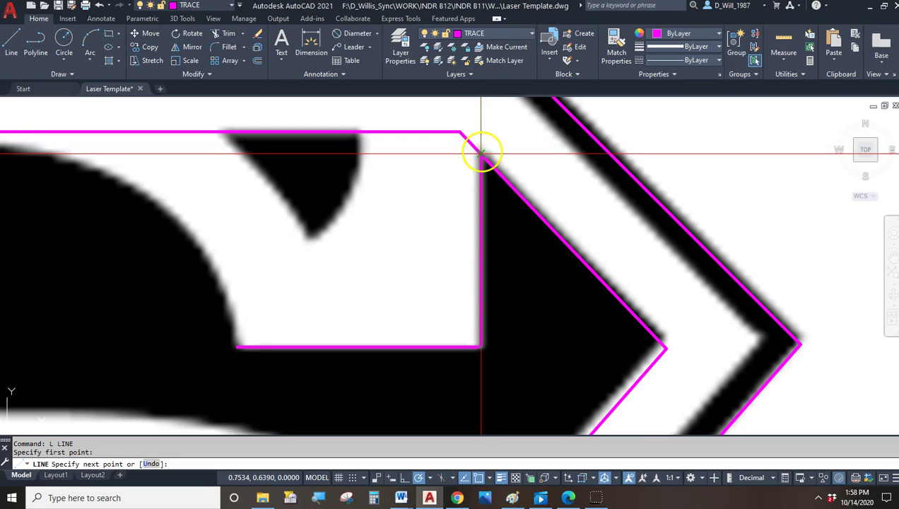
pyautogui.press('Escape')
# Trace the small black wedge's right side with a three-point arc from its lower tip to the nearest point on the inner outline's top edge
pyautogui.scroll(-3, 531, 208)
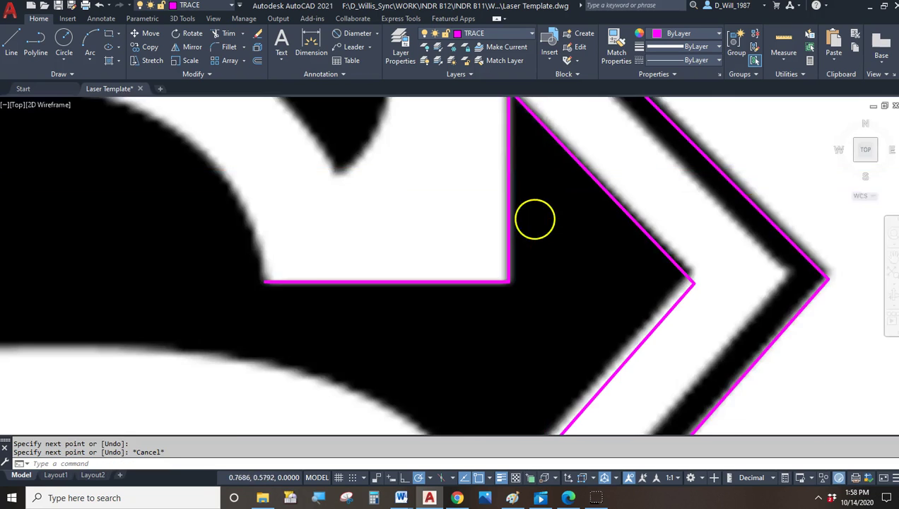
pyautogui.moveTo(538, 234); pyautogui.dragTo(511, 244, button='middle')
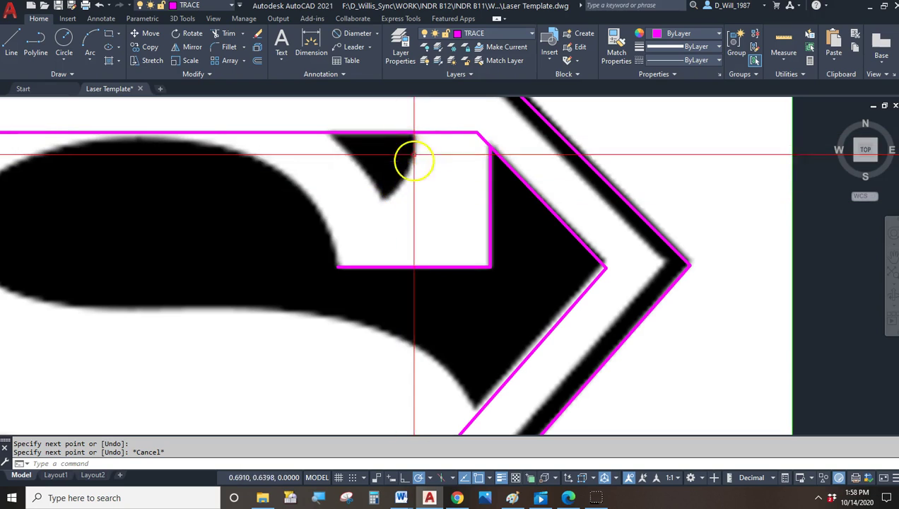
pyautogui.click(90, 37)
pyautogui.scroll(3, 377, 224)
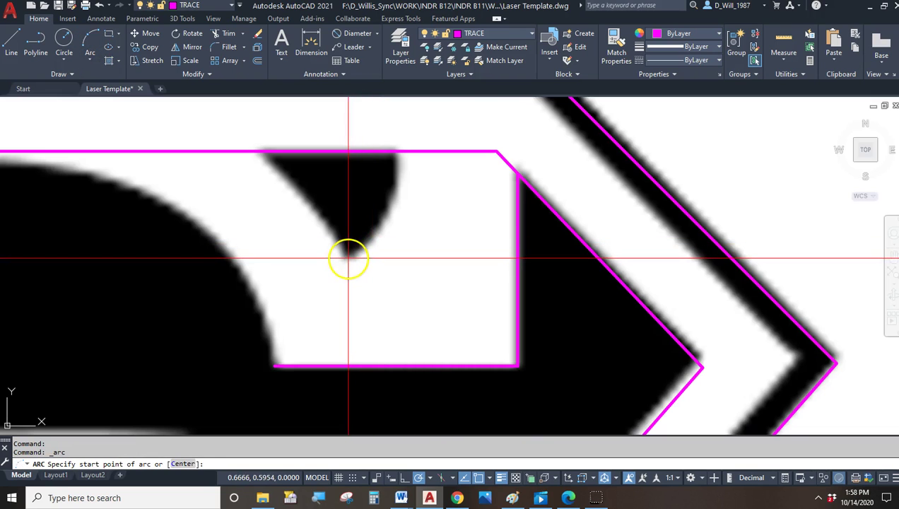
pyautogui.click(348, 258)
pyautogui.click(390, 215)
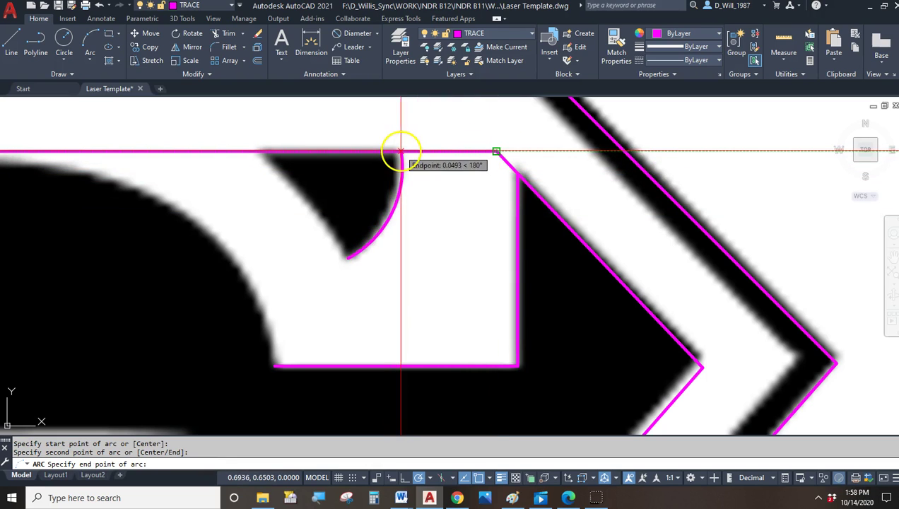
pyautogui.keyDown('shift'); pyautogui.rightClick(401, 151); pyautogui.keyUp('shift')
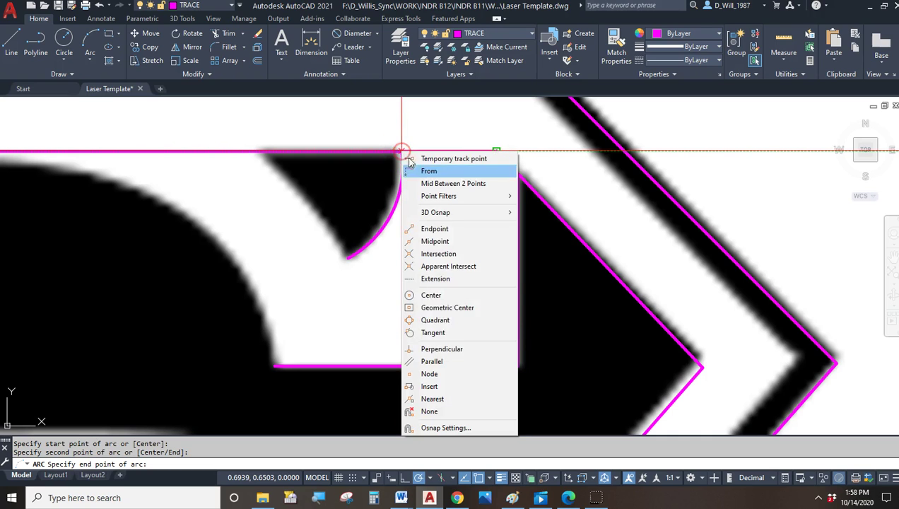
pyautogui.click(444, 400)
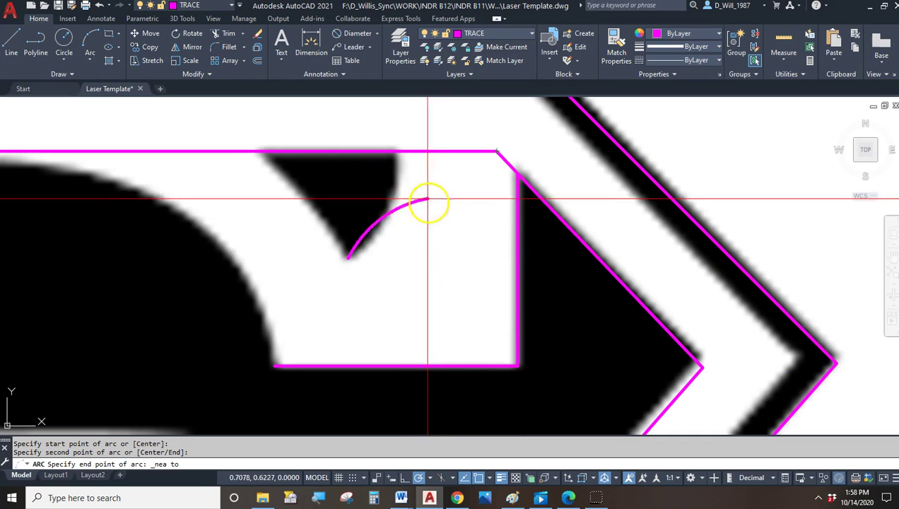
pyautogui.click(396, 151)
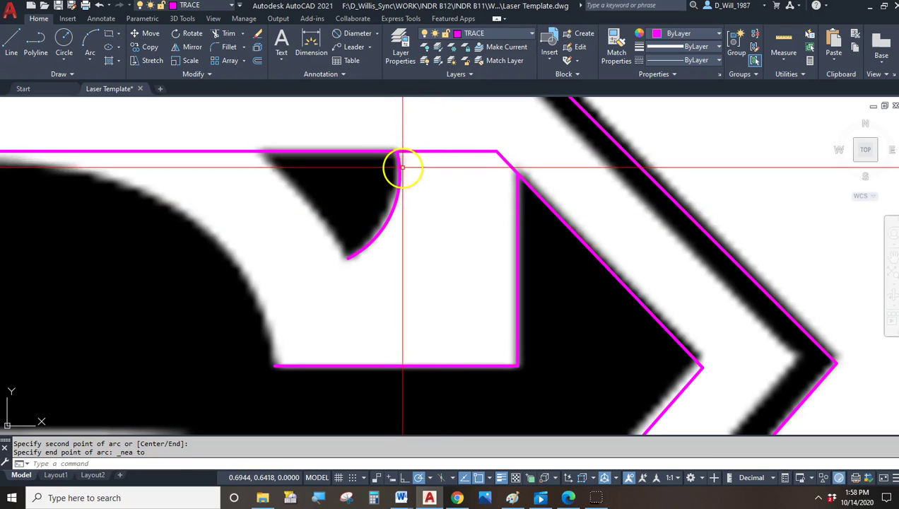
# Stretch the midpoint of the wedge's right-hand arc slightly inward so it follows the edge of the black shape
pyautogui.click(395, 212)
pyautogui.scroll(3, 394, 211)
pyautogui.click(387, 191)
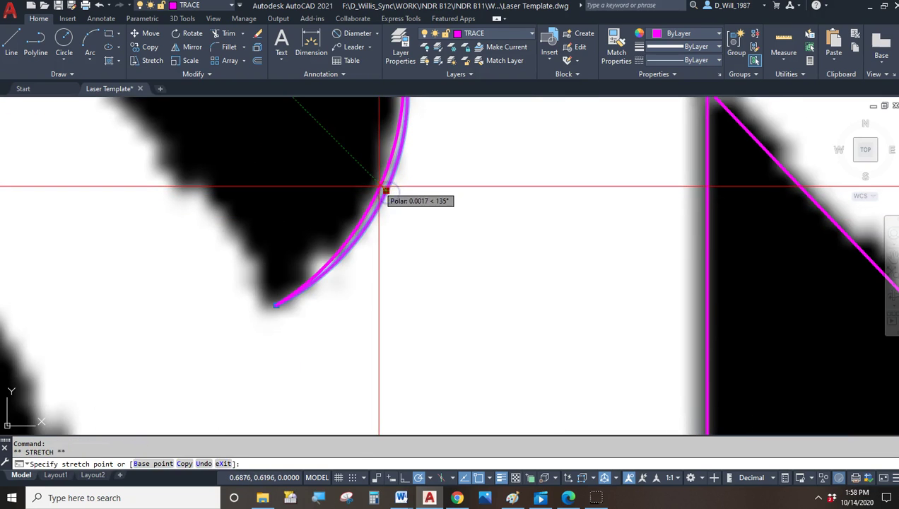
pyautogui.rightClick(387, 191)
pyautogui.click(443, 222)
pyautogui.scroll(-3, 442, 220)
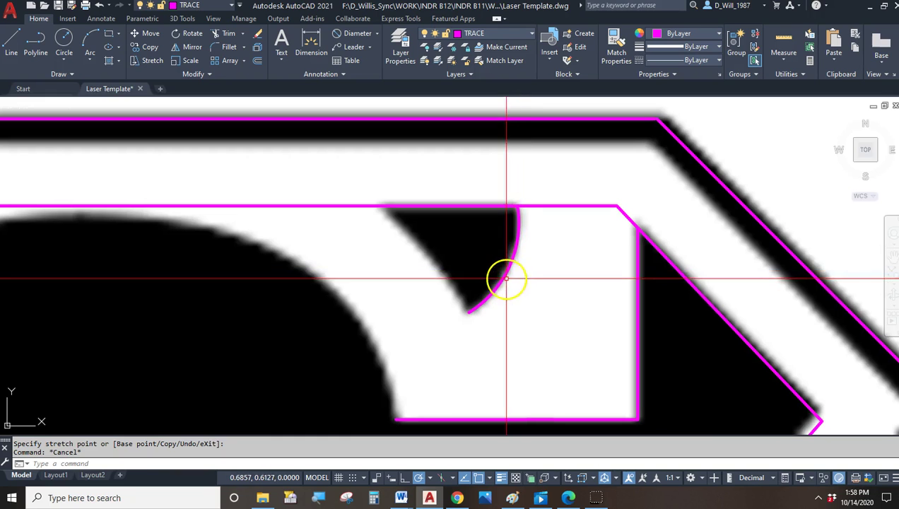
pyautogui.moveTo(501, 277); pyautogui.dragTo(526, 281, button='middle')
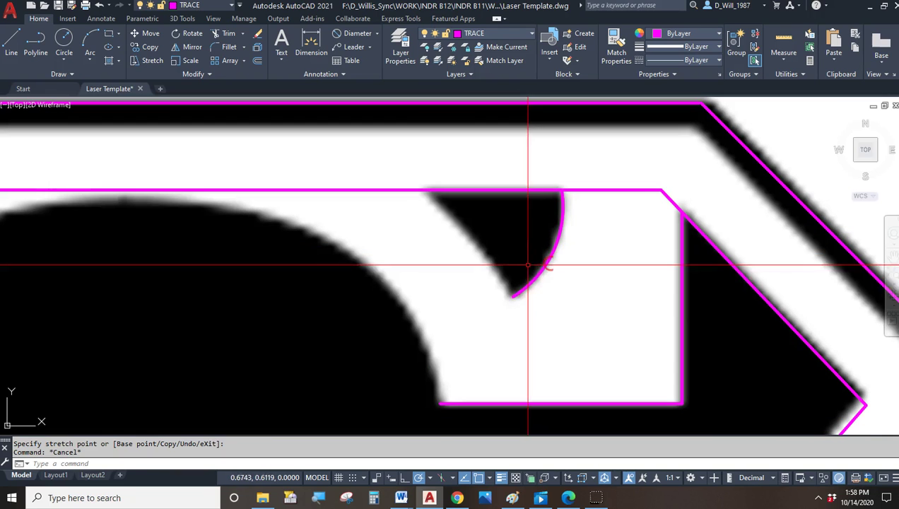
# Trace the wedge's left side with a three-point arc from its lower tip to the nearest point on the inner outline's top edge
pyautogui.click(91, 46)
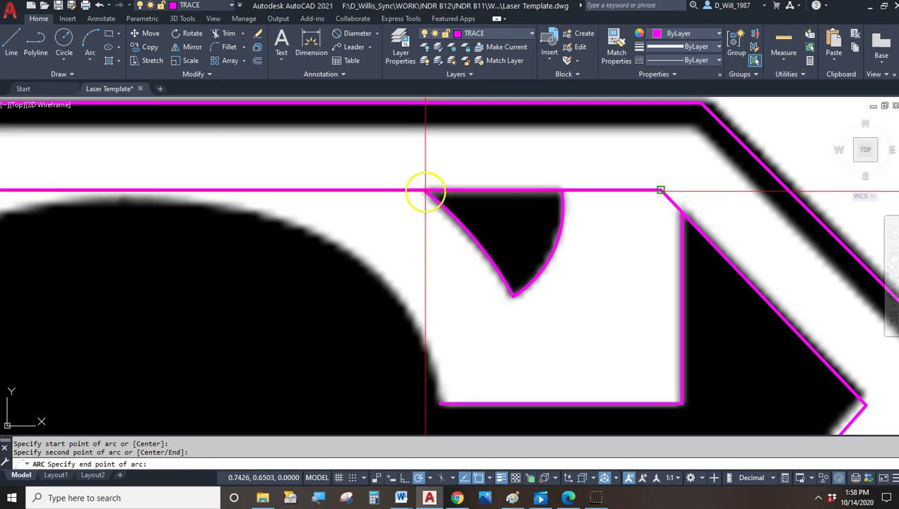
pyautogui.keyDown('shift'); pyautogui.rightClick(425, 190); pyautogui.keyUp('shift')
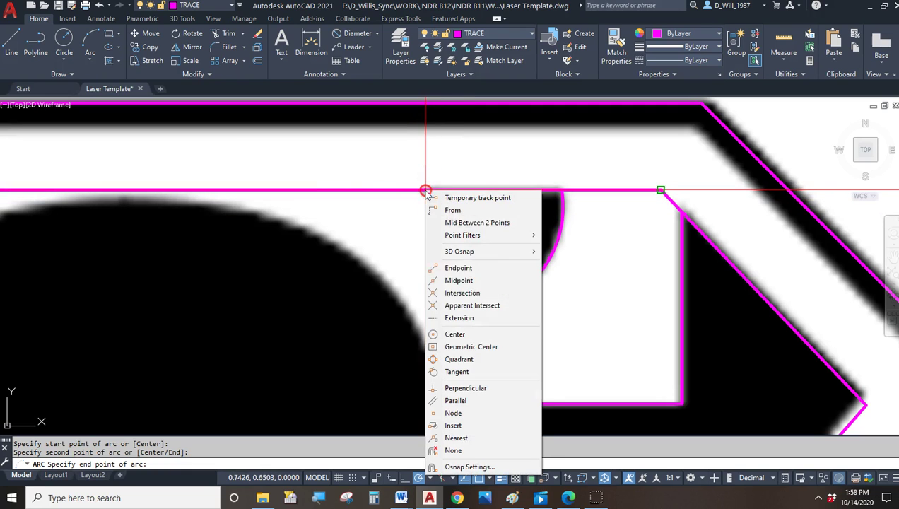
pyautogui.click(464, 439)
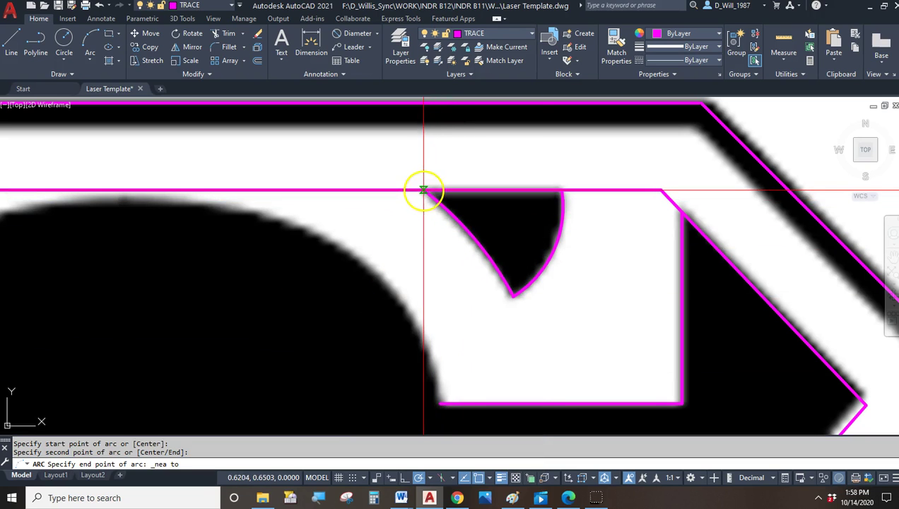
pyautogui.press('Escape')
pyautogui.scroll(-5, 495, 206)
pyautogui.scroll(7, 488, 207)
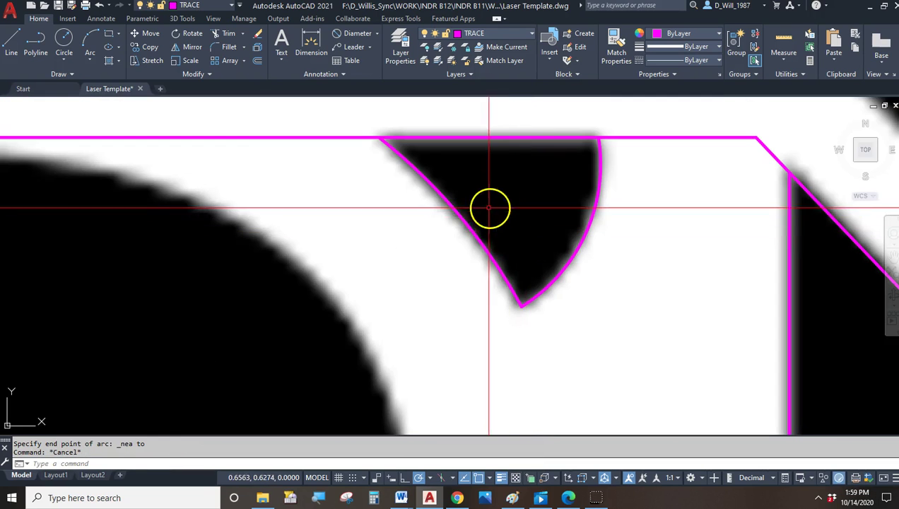
# Stretch the midpoint of the wedge's left-hand arc so it follows the edge of the black shape
pyautogui.click(465, 226)
pyautogui.scroll(4, 457, 213)
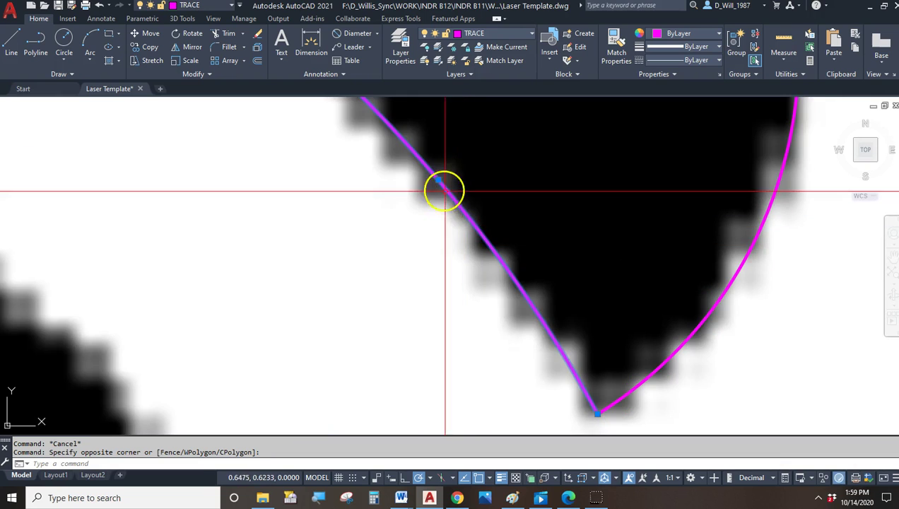
pyautogui.click(440, 185)
pyautogui.scroll(-3, 488, 226)
pyautogui.press('Escape')
pyautogui.scroll(-4, 478, 262)
pyautogui.scroll(4, 478, 261)
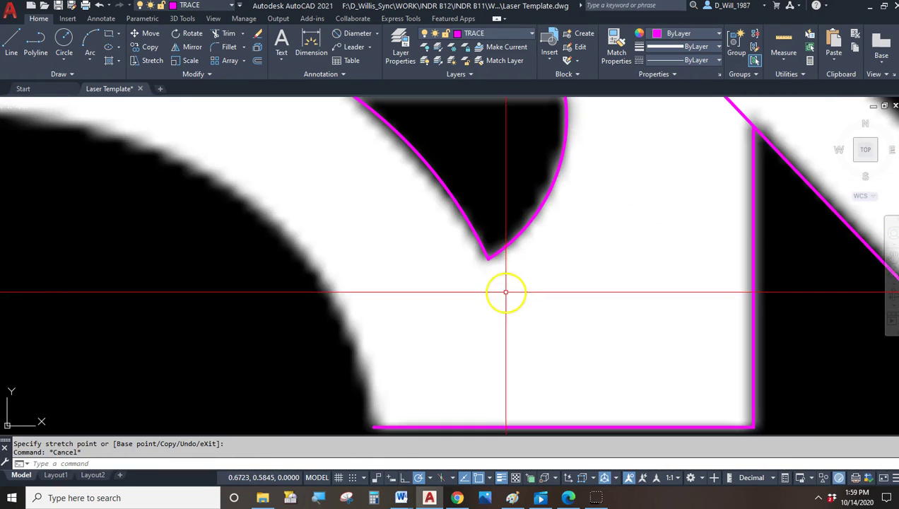
# Examine the traced wedge and notch against the logo image, along with the untraced black curve of the S
pyautogui.scroll(-3, 513, 291)
pyautogui.moveTo(514, 291); pyautogui.dragTo(531, 261, button='middle')
pyautogui.moveTo(392, 251); pyautogui.dragTo(461, 231, button='middle')
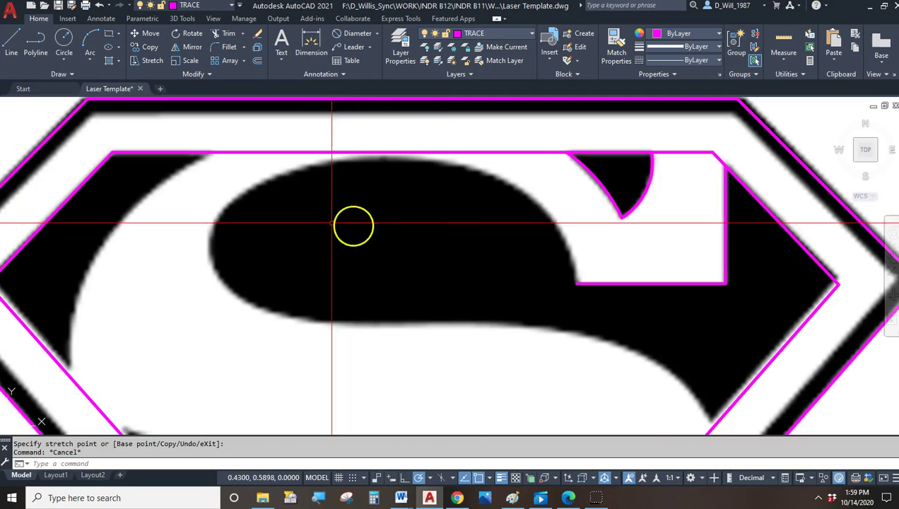
pyautogui.click(725, 199)
pyautogui.press('Escape')
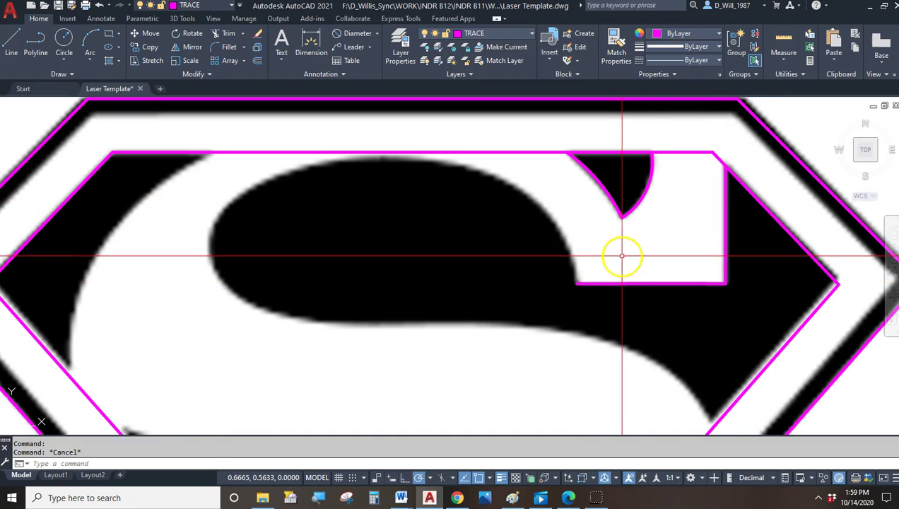
pyautogui.scroll(-4, 612, 219)
pyautogui.scroll(2, 541, 194)
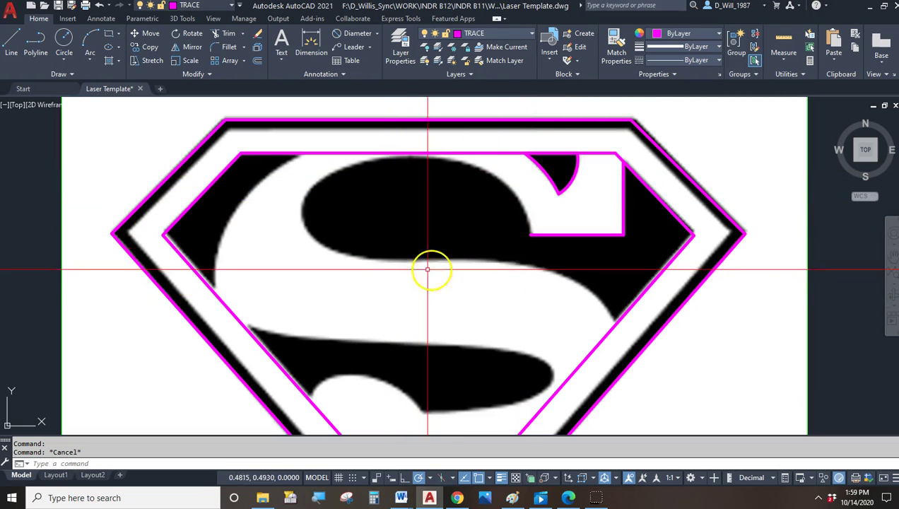
pyautogui.scroll(3, 434, 216)
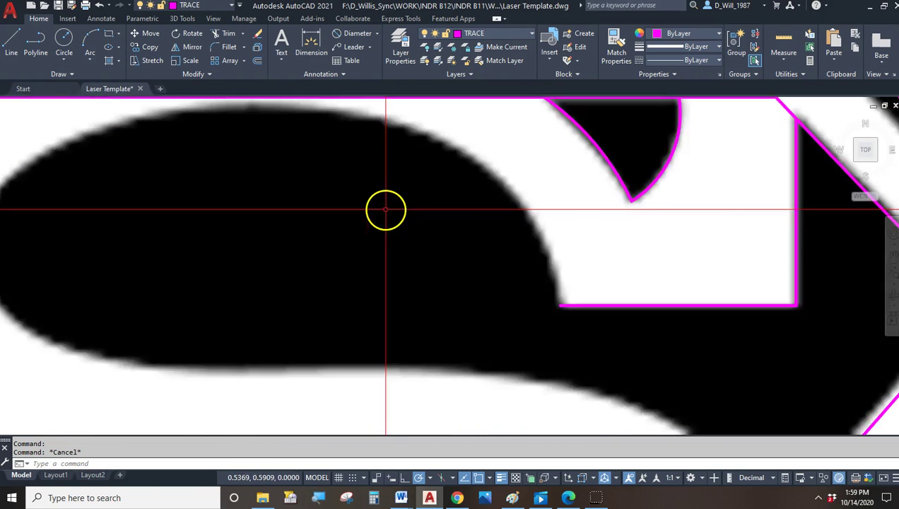
pyautogui.scroll(-1, 387, 208)
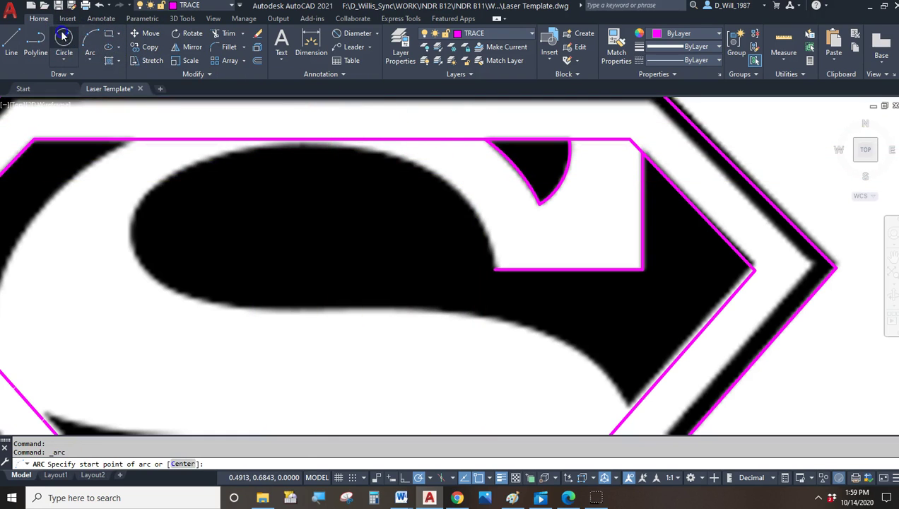
pyautogui.press('Escape')
pyautogui.click(120, 46)
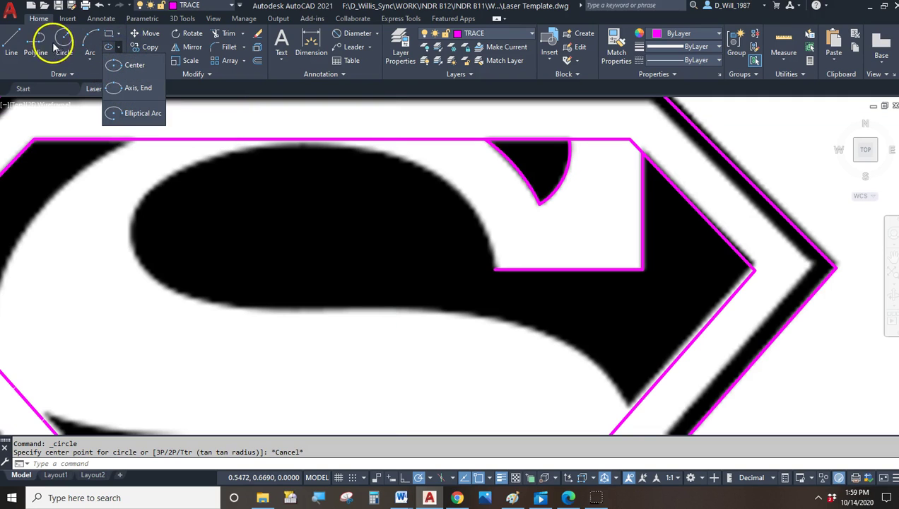
pyautogui.click(36, 50)
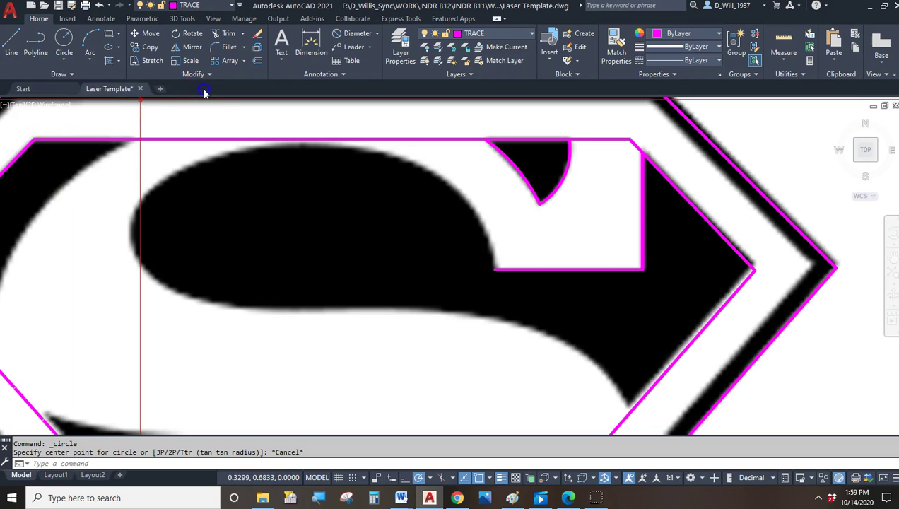
# Start a fit-point spline at the left end of the horizontal notch line and trace it over the top of the large black curve
pyautogui.click(77, 78)
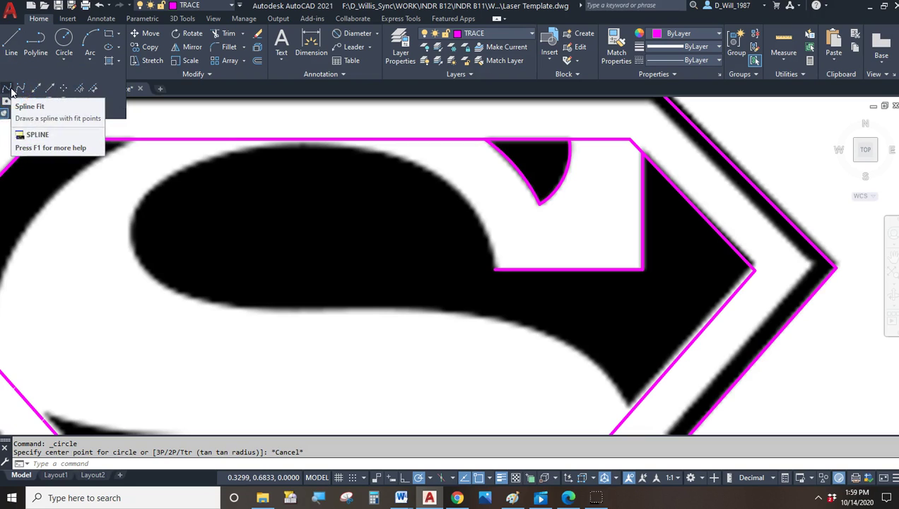
pyautogui.click(10, 89)
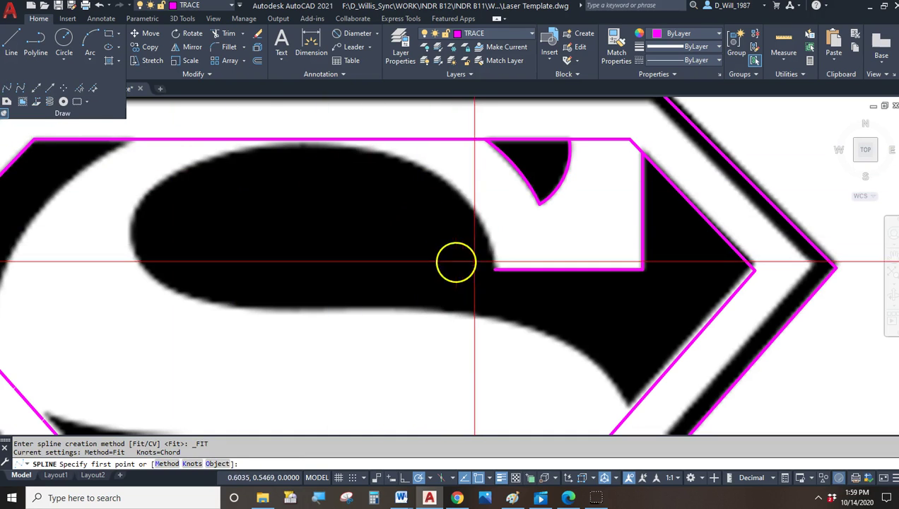
pyautogui.scroll(2, 496, 270)
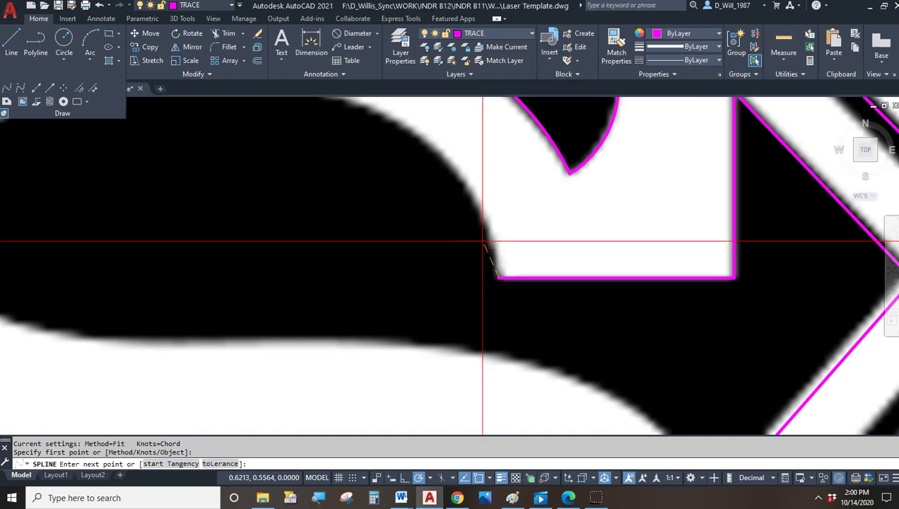
pyautogui.click(475, 198)
pyautogui.scroll(-2, 424, 164)
pyautogui.scroll(2, 424, 164)
pyautogui.click(484, 190)
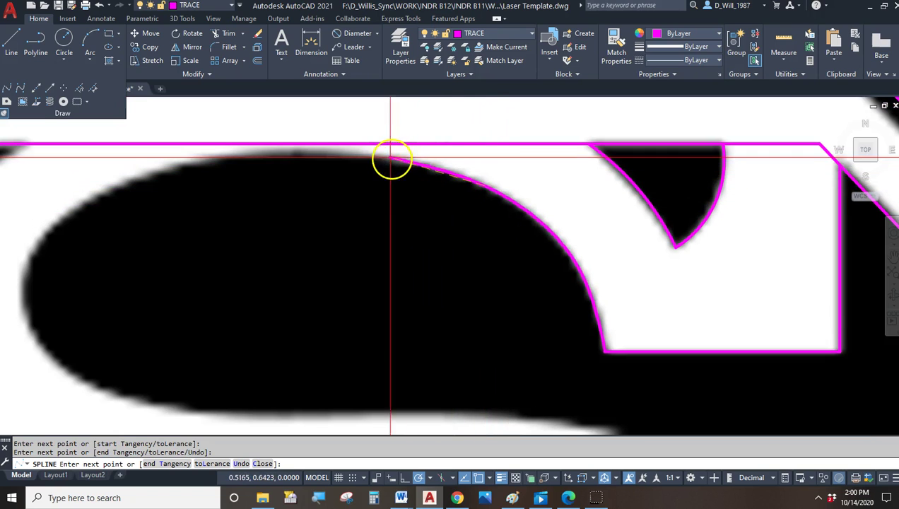
pyautogui.click(367, 156)
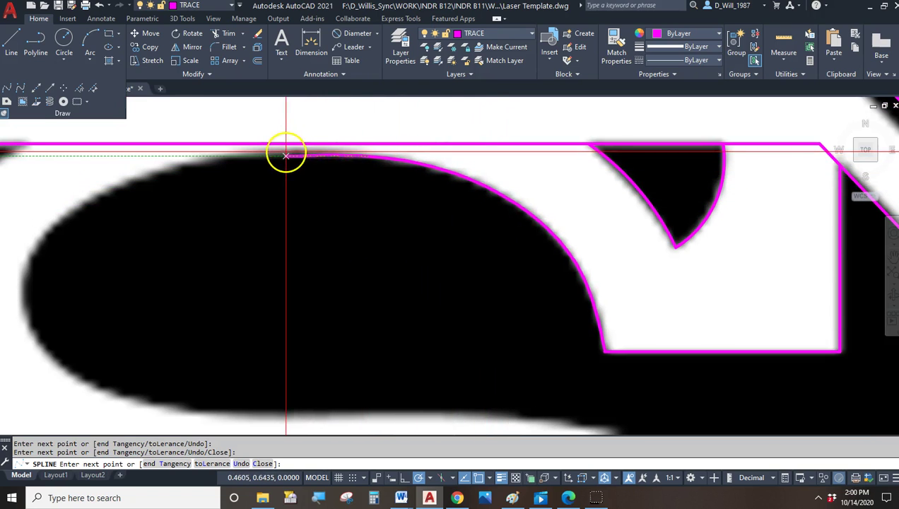
pyautogui.scroll(2, 285, 154)
pyautogui.click(290, 151)
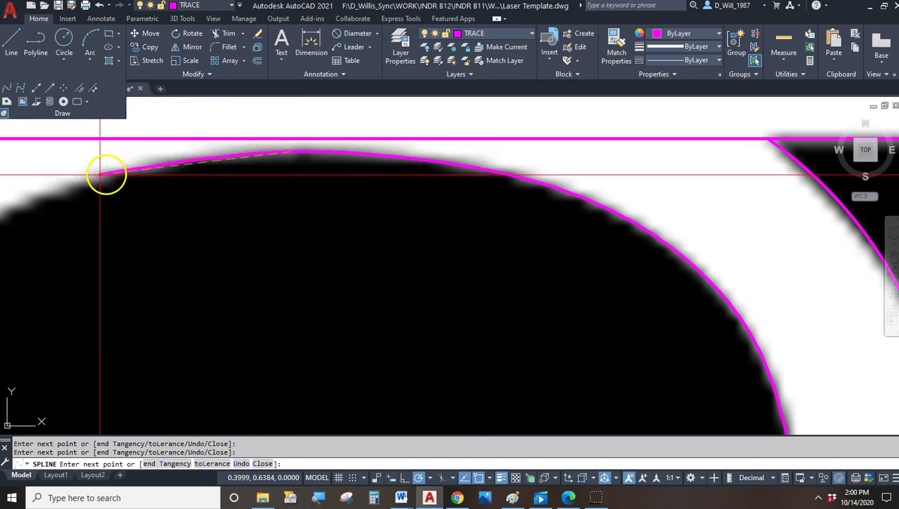
pyautogui.scroll(-3, 106, 185)
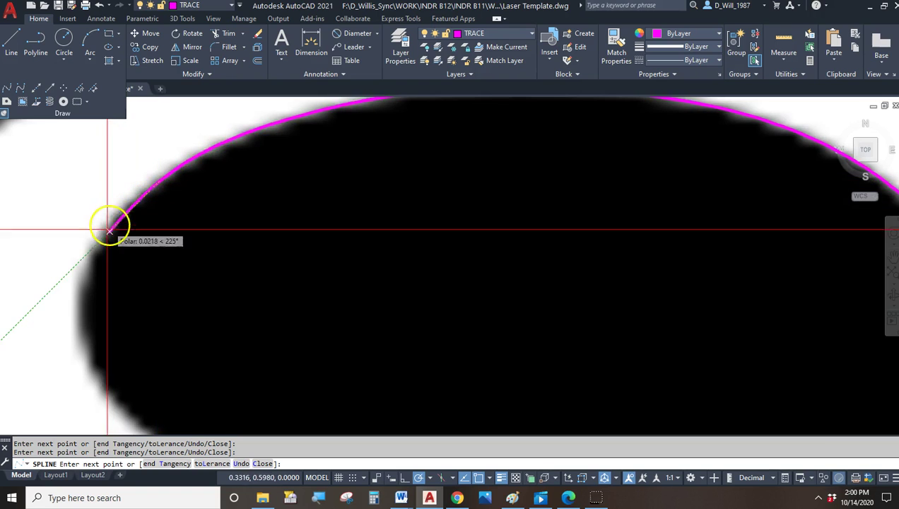
# Continue the spline with closely spaced fit points down around the rounded left end of the black curve
pyautogui.scroll(2, 97, 254)
pyautogui.click(88, 247)
pyautogui.click(103, 305)
pyautogui.click(153, 370)
pyautogui.click(173, 381)
pyautogui.click(203, 387)
pyautogui.moveTo(244, 398); pyautogui.dragTo(208, 287, button='middle')
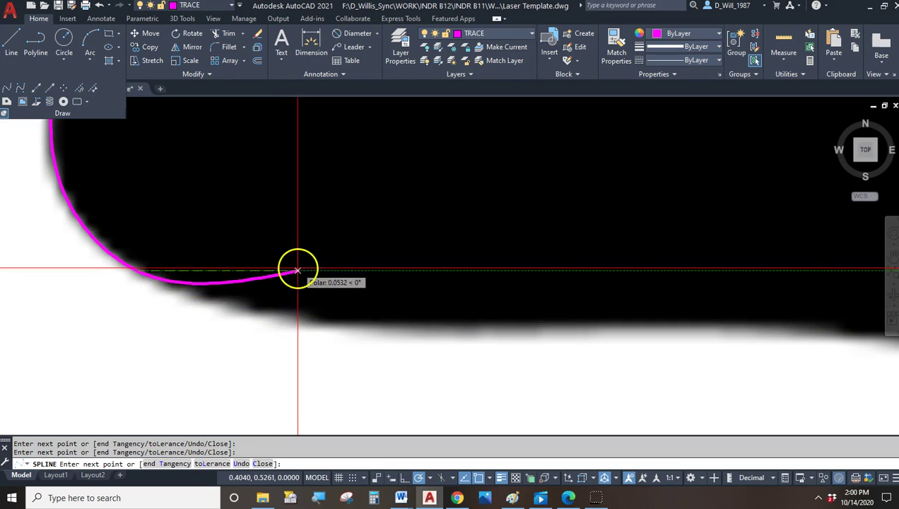
# Continue the spline with widely spaced fit points along the nearly flat lower edge of the black curve
pyautogui.click(497, 331)
pyautogui.moveTo(508, 328)
pyautogui.mouseDown(button='middle')
pyautogui.moveTo(574, 330)
pyautogui.moveTo(380, 295)
pyautogui.mouseUp(button='middle')
pyautogui.click(454, 292)
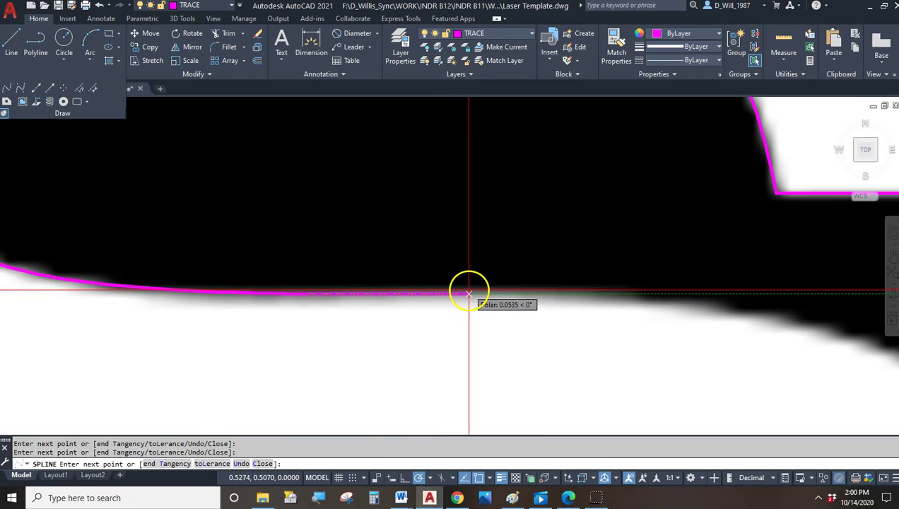
pyautogui.scroll(2, 501, 293)
pyautogui.click(503, 286)
pyautogui.moveTo(601, 308); pyautogui.dragTo(475, 237, button='middle')
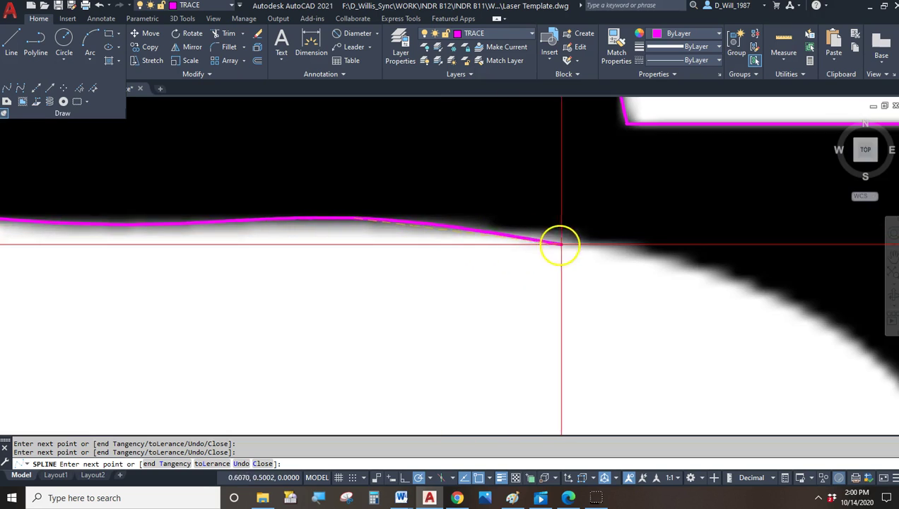
# Trace the spline down the descending right-hand curve and end it at the nearest point on the inner outline's sloped edge
pyautogui.moveTo(640, 249)
pyautogui.mouseDown(button='middle')
pyautogui.moveTo(676, 282)
pyautogui.moveTo(477, 154)
pyautogui.mouseUp(button='middle')
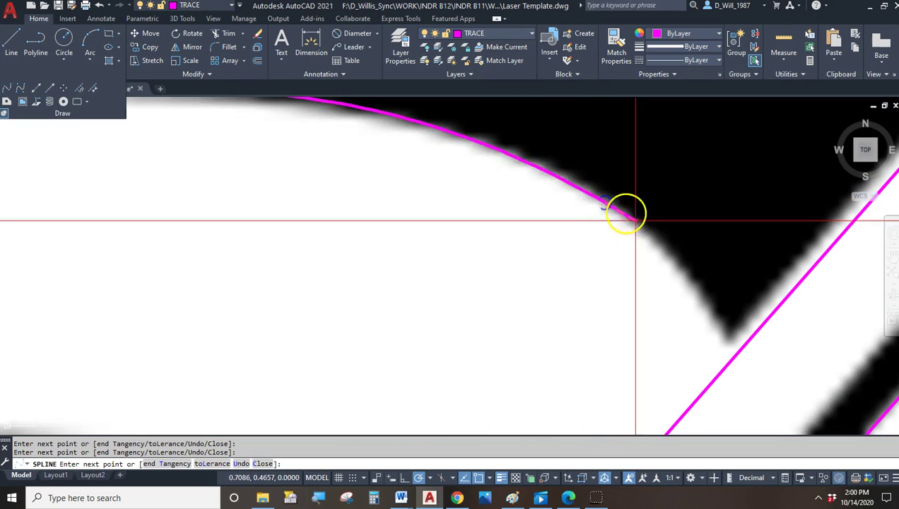
pyautogui.scroll(1, 704, 288)
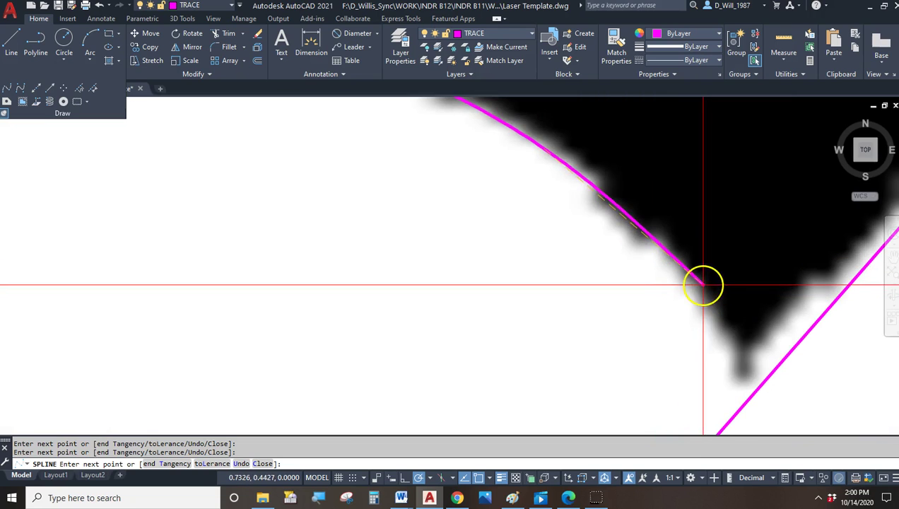
pyautogui.click(703, 285)
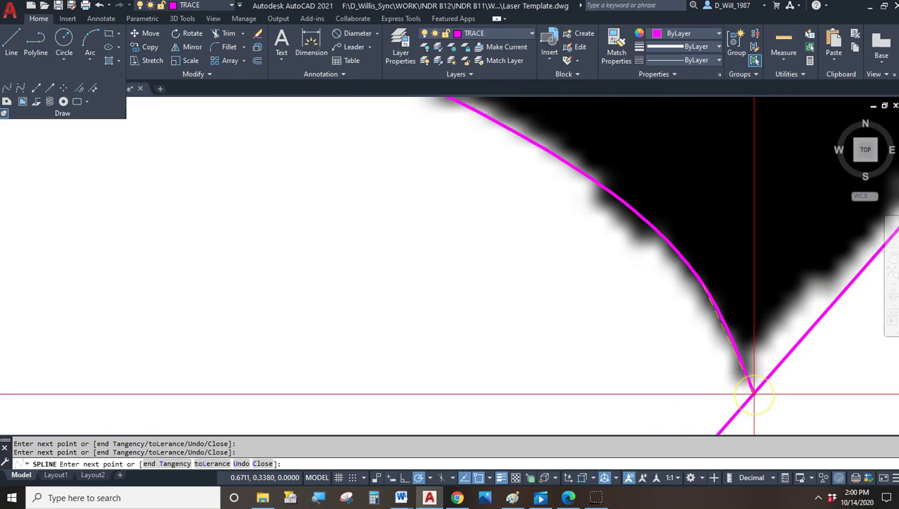
pyautogui.keyDown('shift'); pyautogui.rightClick(754, 391); pyautogui.keyUp('shift')
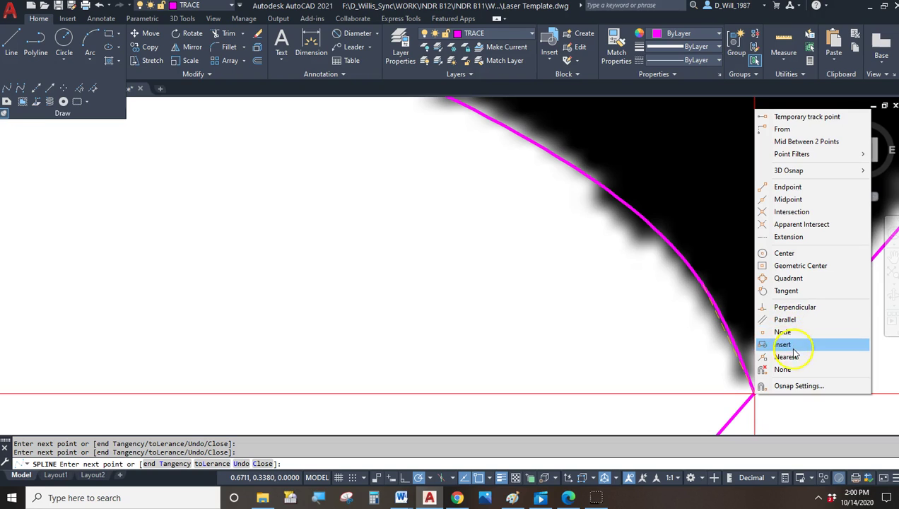
pyautogui.click(785, 358)
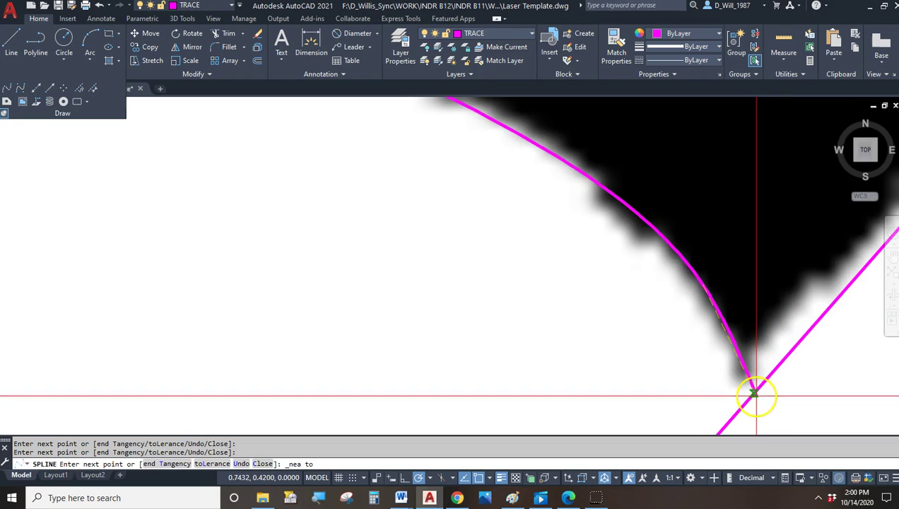
pyautogui.click(755, 395)
pyautogui.press('Return')
pyautogui.scroll(-5, 759, 381)
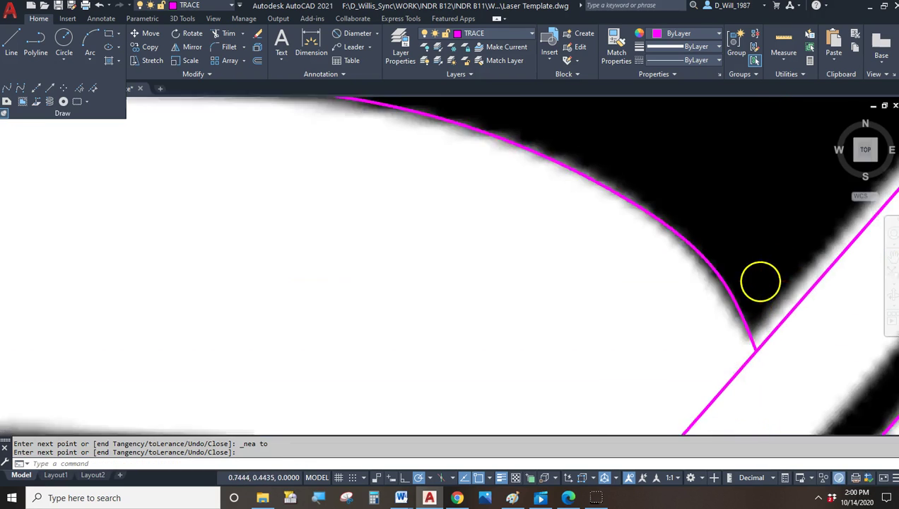
# Reposition the fit point at the top of the large S curve's spline to follow the black shape's upper edge
pyautogui.moveTo(563, 214); pyautogui.dragTo(524, 231, button='middle')
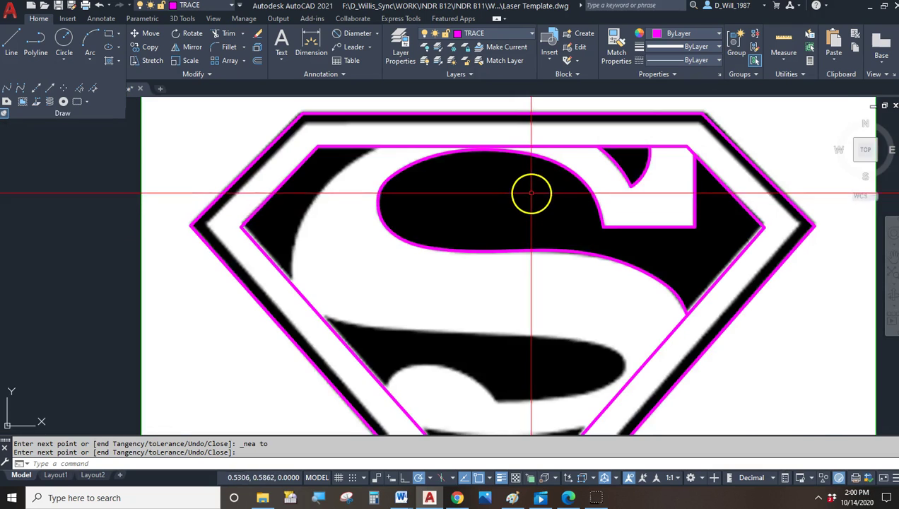
pyautogui.scroll(2, 602, 160)
pyautogui.click(596, 159)
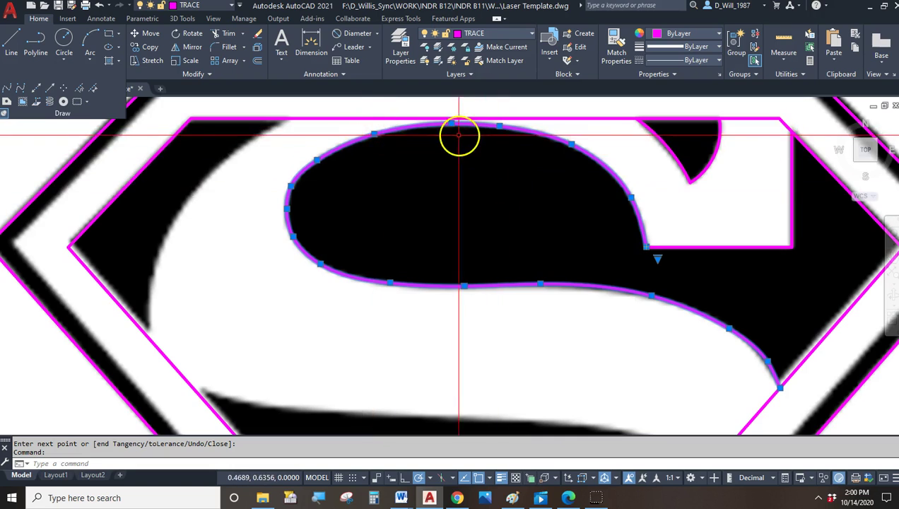
pyautogui.scroll(2, 455, 134)
pyautogui.scroll(3, 435, 129)
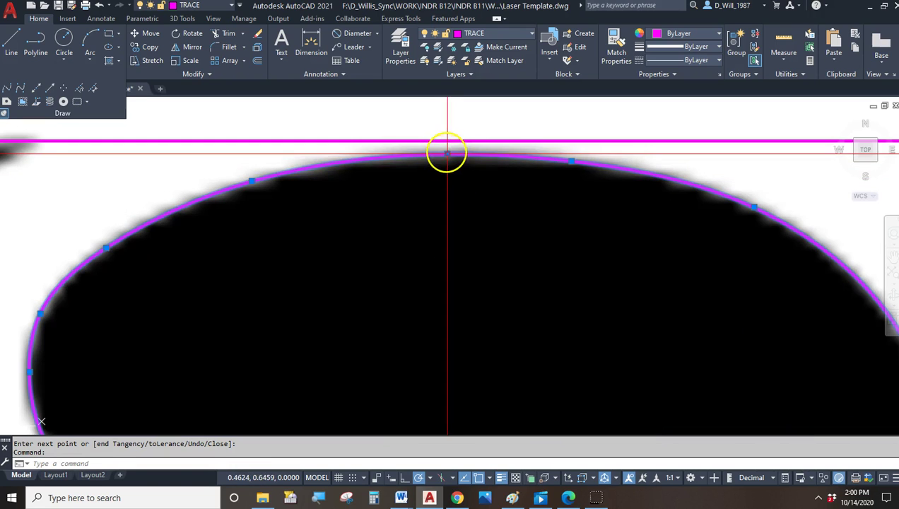
pyautogui.click(447, 152)
pyautogui.click(469, 195)
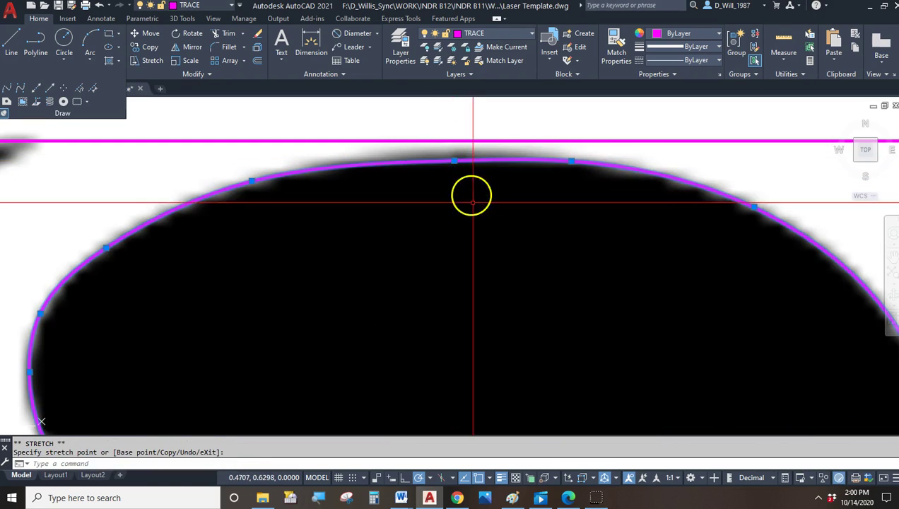
pyautogui.scroll(2, 443, 154)
pyautogui.scroll(-4, 495, 180)
pyautogui.press('Escape')
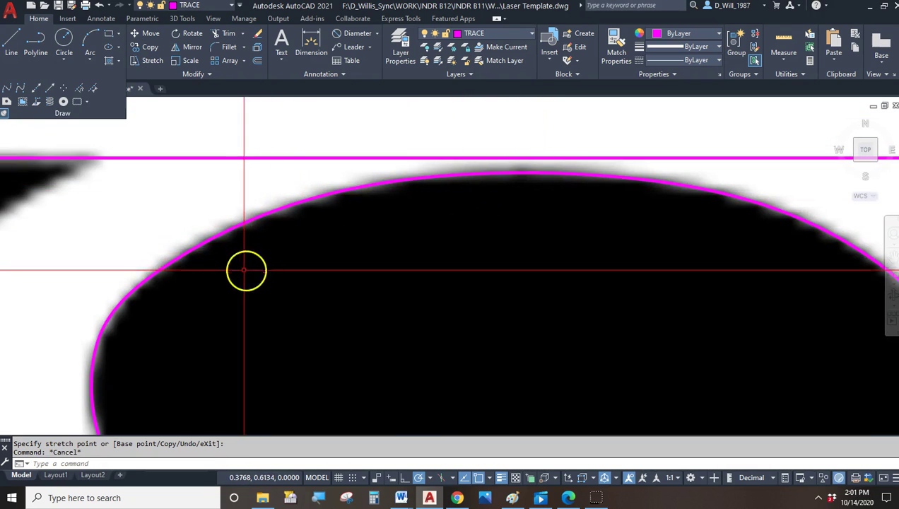
# Stretch the fit point on the upper part of the S curve's rounded left end to follow the black edge
pyautogui.scroll(2, 244, 266)
pyautogui.click(175, 255)
pyautogui.scroll(3, 176, 251)
pyautogui.click(174, 246)
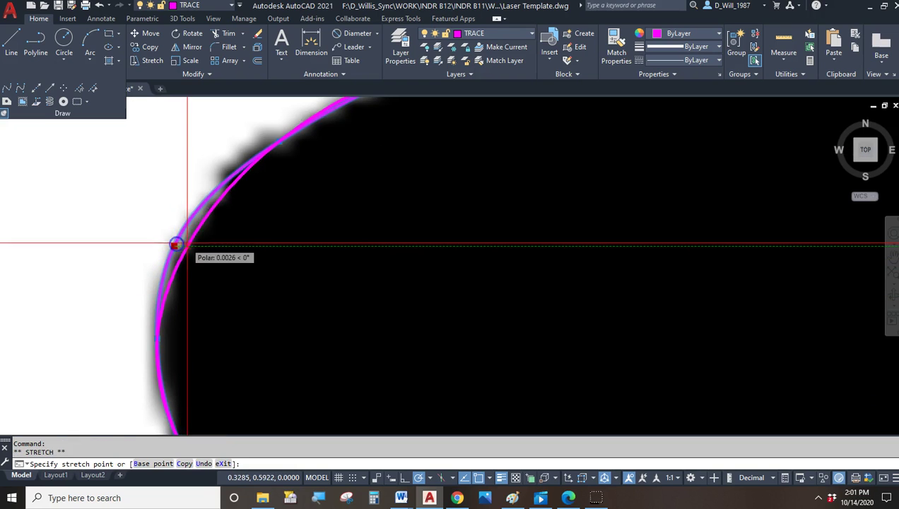
pyautogui.scroll(-2, 177, 237)
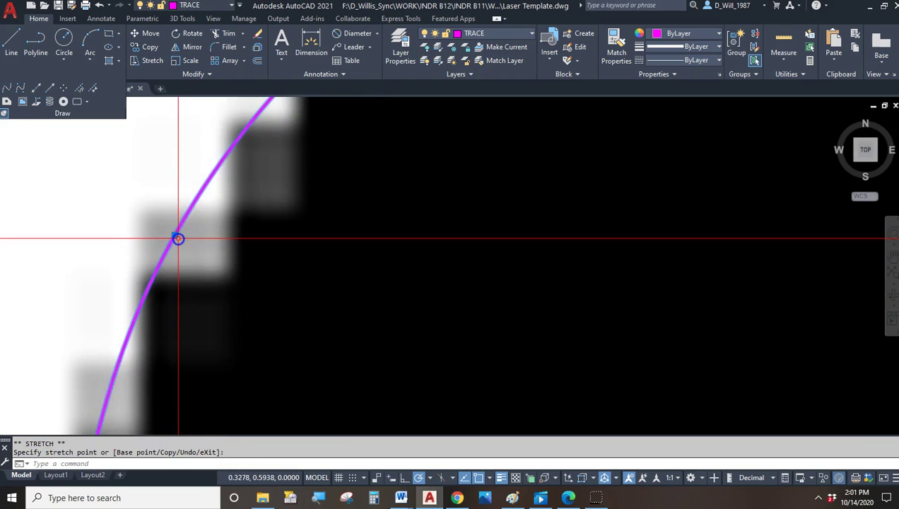
pyautogui.scroll(-3, 229, 216)
pyautogui.press('Escape')
# Examine the traced S curve and its lower end where it meets the inner outline's right sloped edge
pyautogui.moveTo(373, 359); pyautogui.dragTo(274, 159, button='middle')
pyautogui.scroll(-2, 713, 311)
pyautogui.scroll(-5, 706, 304)
pyautogui.scroll(3, 632, 251)
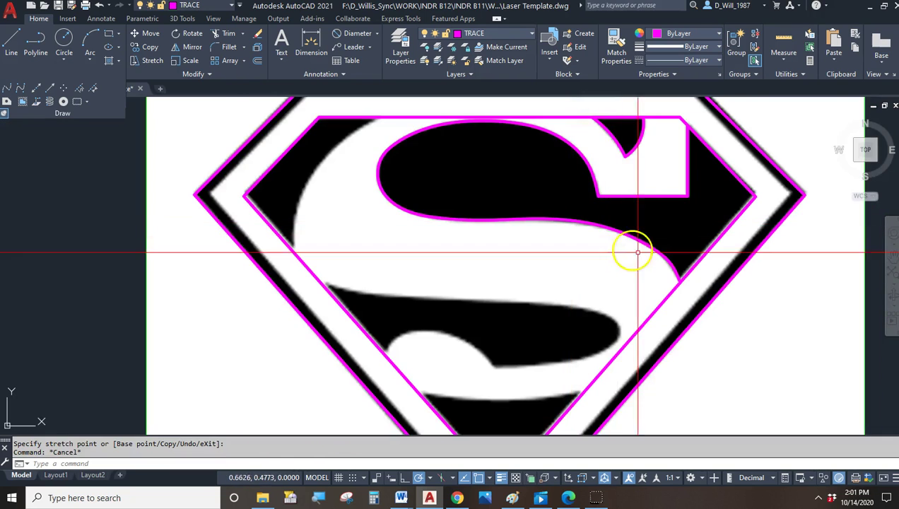
pyautogui.scroll(4, 683, 275)
pyautogui.scroll(-5, 682, 275)
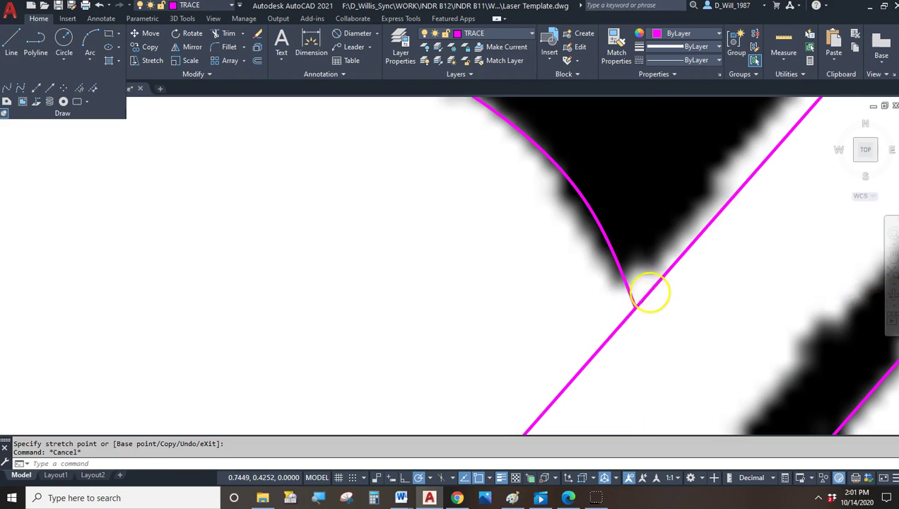
pyautogui.moveTo(643, 296); pyautogui.dragTo(598, 239, button='middle')
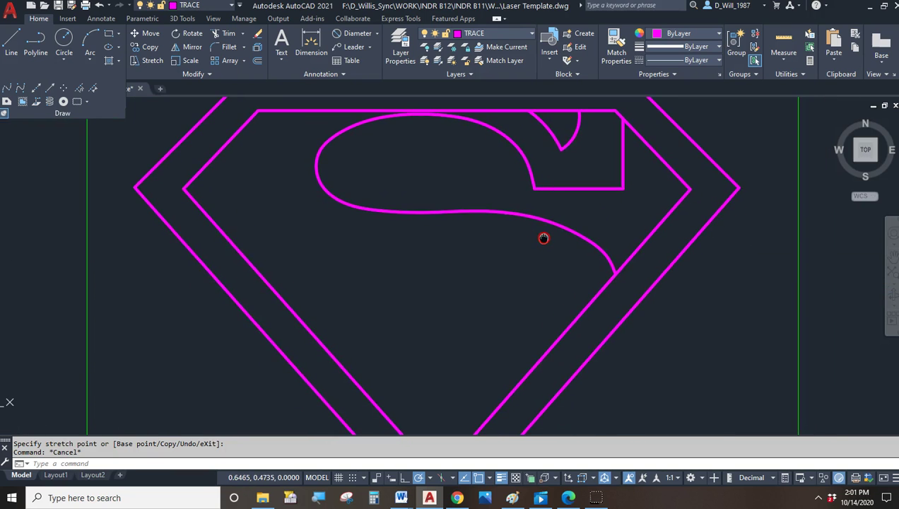
pyautogui.moveTo(482, 197); pyautogui.dragTo(425, 239, button='middle')
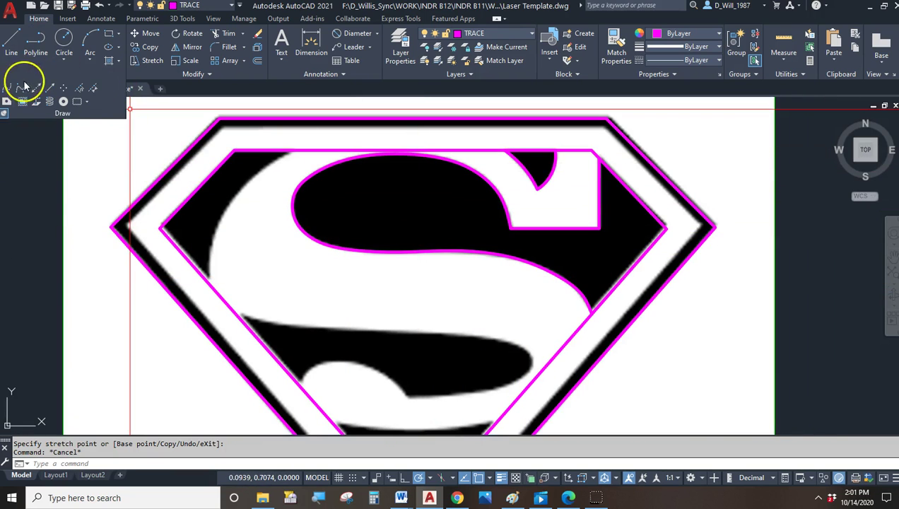
# Start a fit-point spline at the nearest point on the inner outline's top edge, at the tip of the left black region
pyautogui.click(7, 88)
pyautogui.scroll(4, 293, 152)
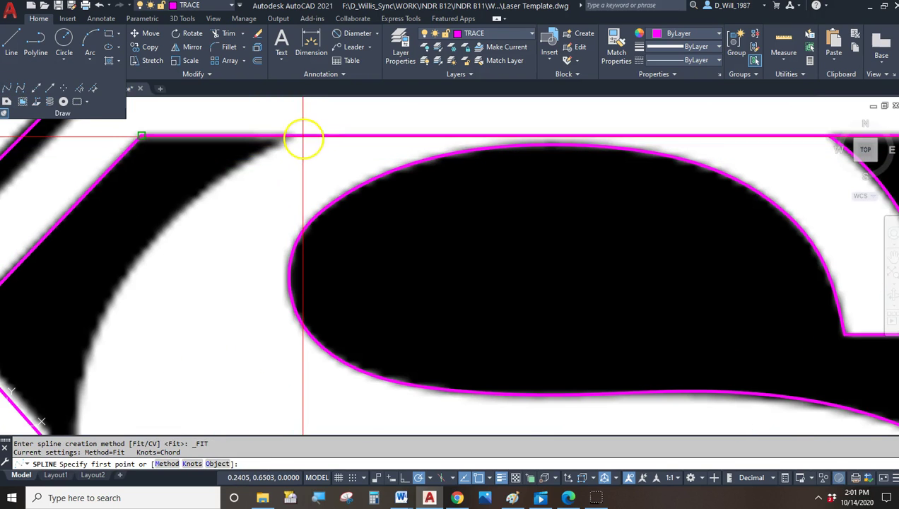
pyautogui.keyDown('shift'); pyautogui.rightClick(303, 136); pyautogui.keyUp('shift')
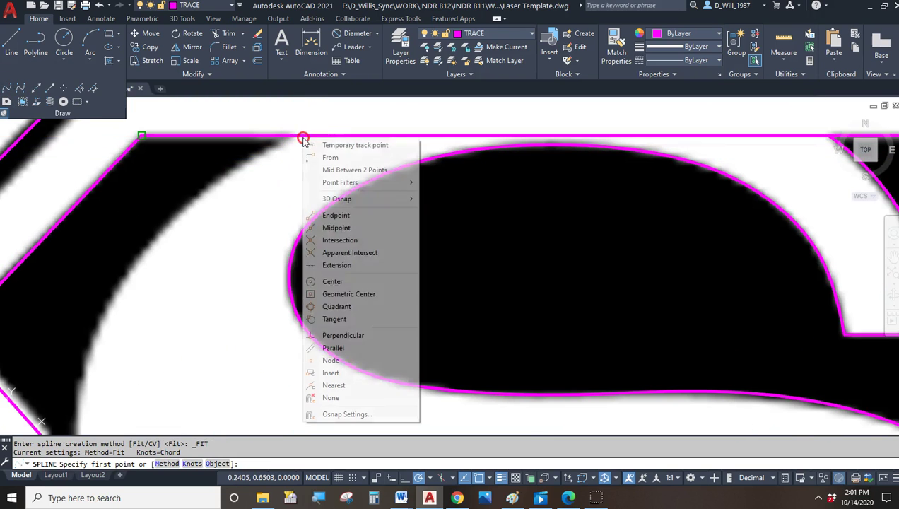
pyautogui.click(337, 385)
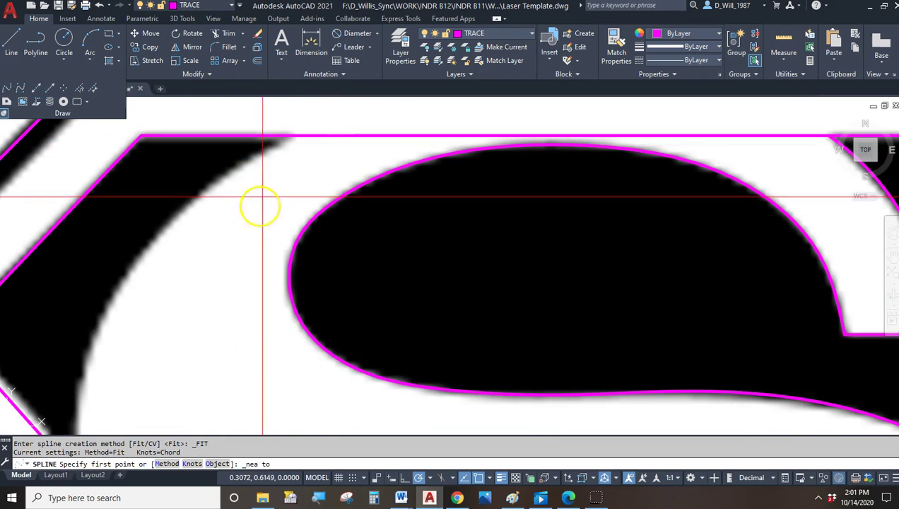
pyautogui.click(292, 134)
pyautogui.scroll(3, 231, 156)
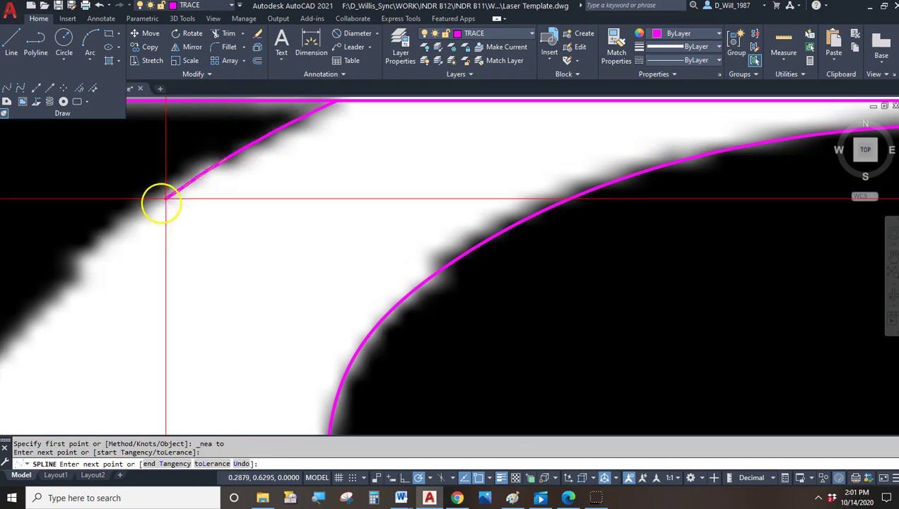
# Continue the spline with fit points down the curved inner edge of the left black region
pyautogui.click(80, 257)
pyautogui.scroll(-3, 216, 183)
pyautogui.scroll(3, 275, 187)
pyautogui.click(199, 226)
pyautogui.click(116, 362)
pyautogui.scroll(-3, 129, 351)
pyautogui.scroll(4, 275, 116)
pyautogui.click(267, 164)
pyautogui.click(242, 227)
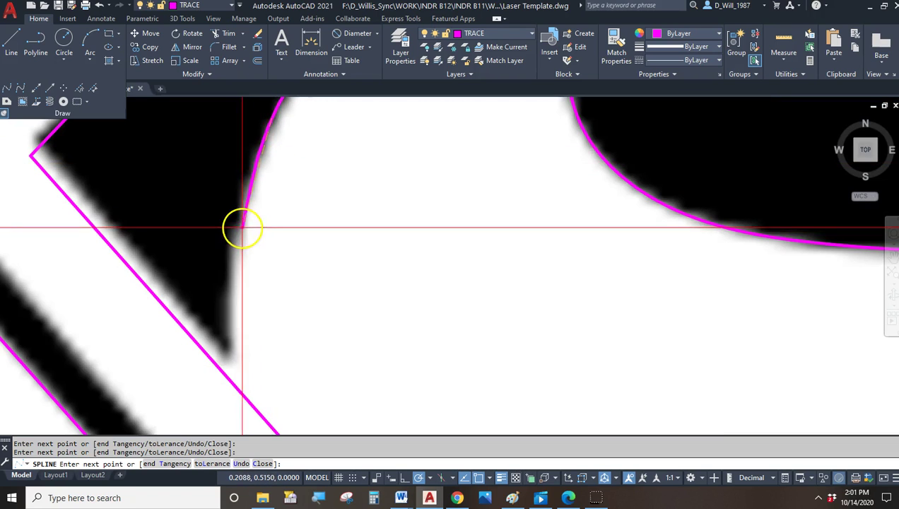
# Trace the spline to the left black region's lower tip and end it at the nearest point on the inner outline's sloped edge
pyautogui.click(226, 375)
pyautogui.scroll(3, 228, 377)
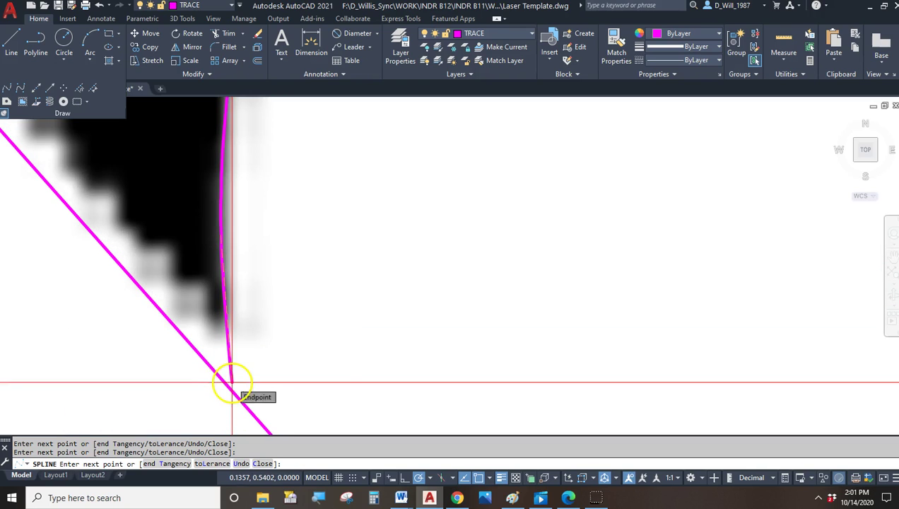
pyautogui.keyDown('shift'); pyautogui.rightClick(232, 382); pyautogui.keyUp('shift')
pyautogui.click(258, 346)
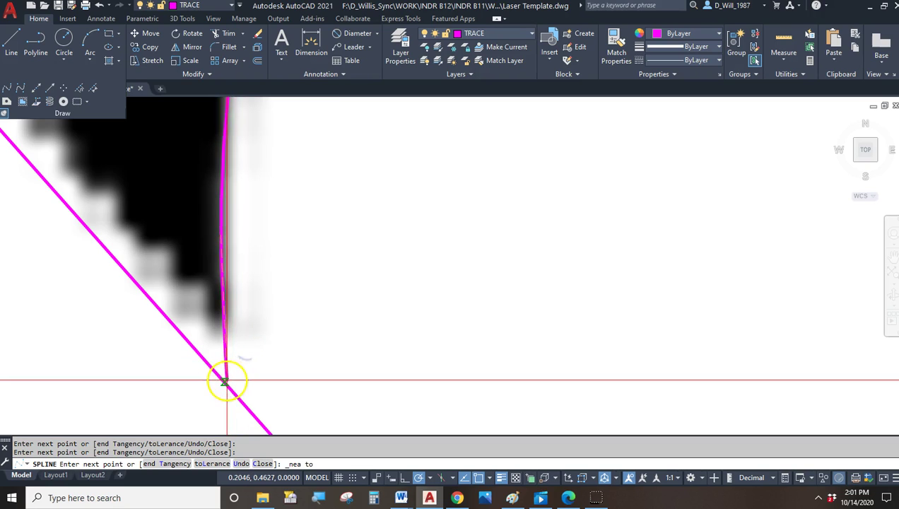
pyautogui.rightClick(228, 353)
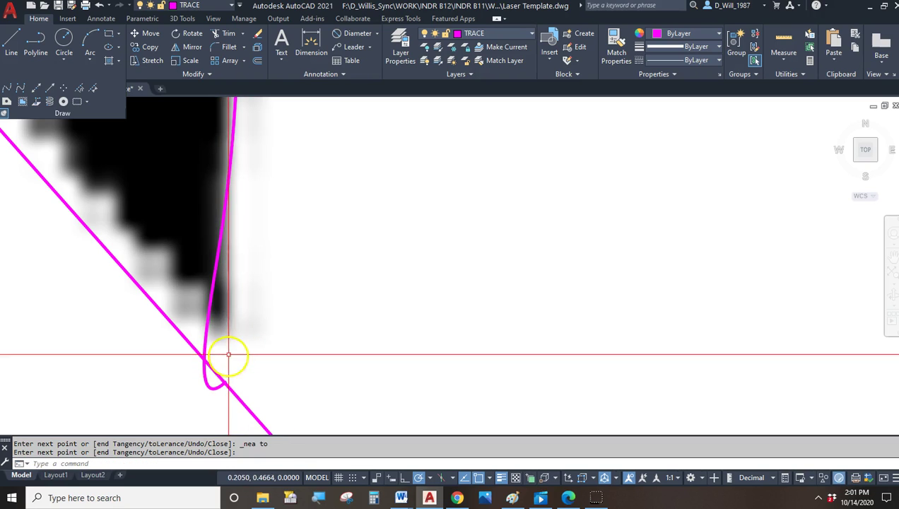
pyautogui.click(210, 302)
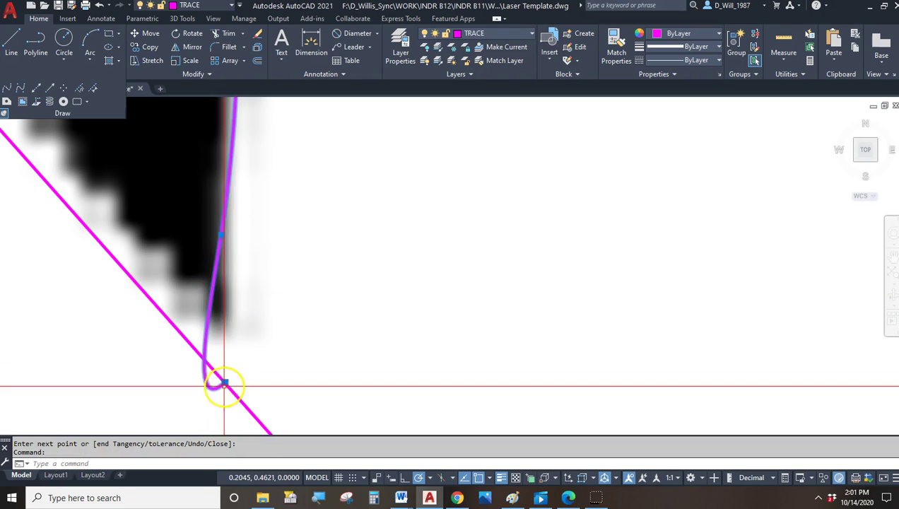
pyautogui.moveTo(219, 353); pyautogui.dragTo(221, 392)
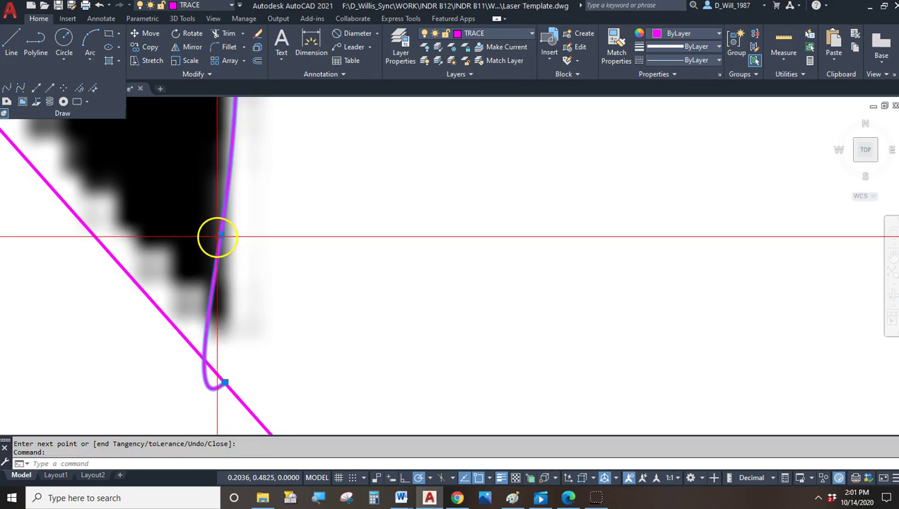
pyautogui.press('Escape')
pyautogui.press('Escape')
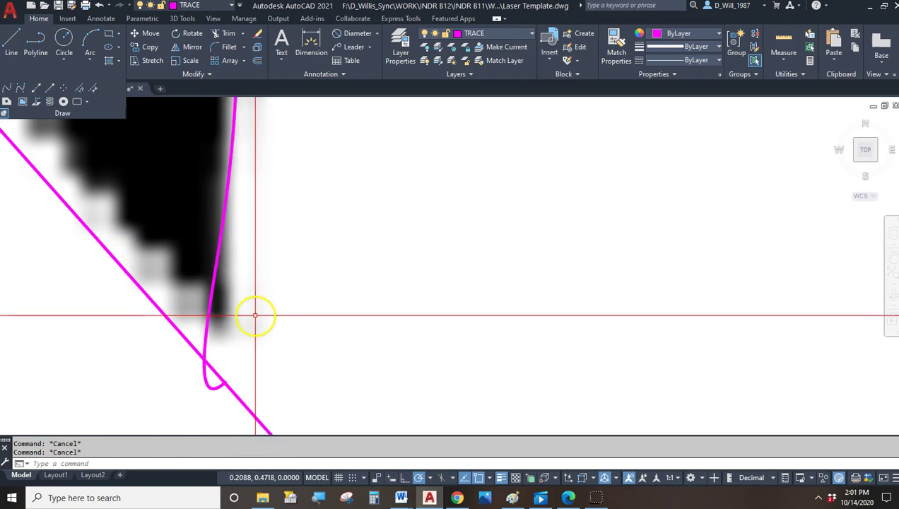
# Trim the looped end of the left spline that extends past the inner outline's sloped edge
pyautogui.write('tr')
pyautogui.press('Return')
pyautogui.moveTo(209, 377); pyautogui.dragTo(189, 385)
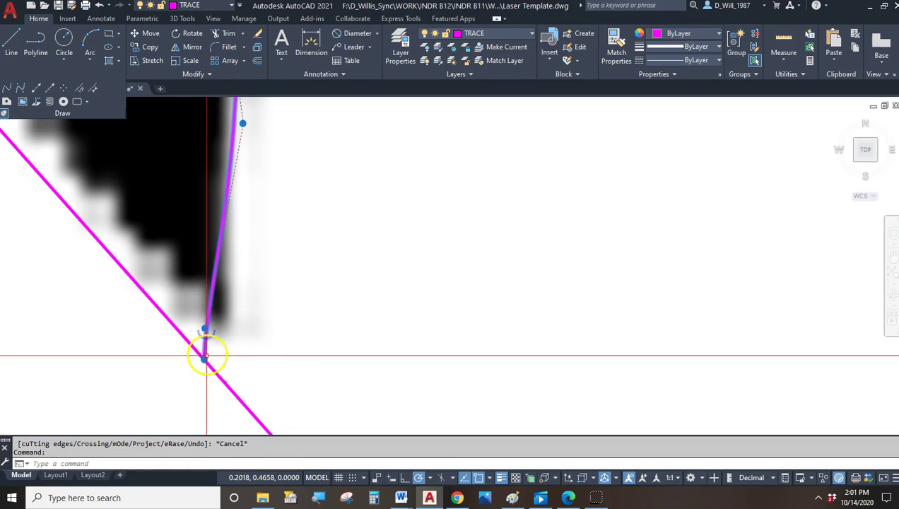
# Stretch the trimmed spline's endpoint along the sloped edge and shift its adjacent control vertex to follow the black tip
pyautogui.click(203, 360)
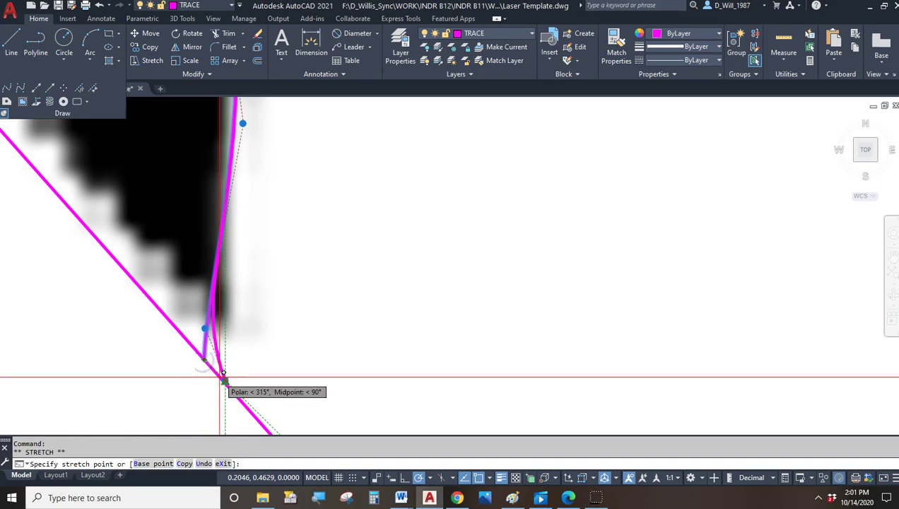
pyautogui.click(224, 376)
pyautogui.click(205, 329)
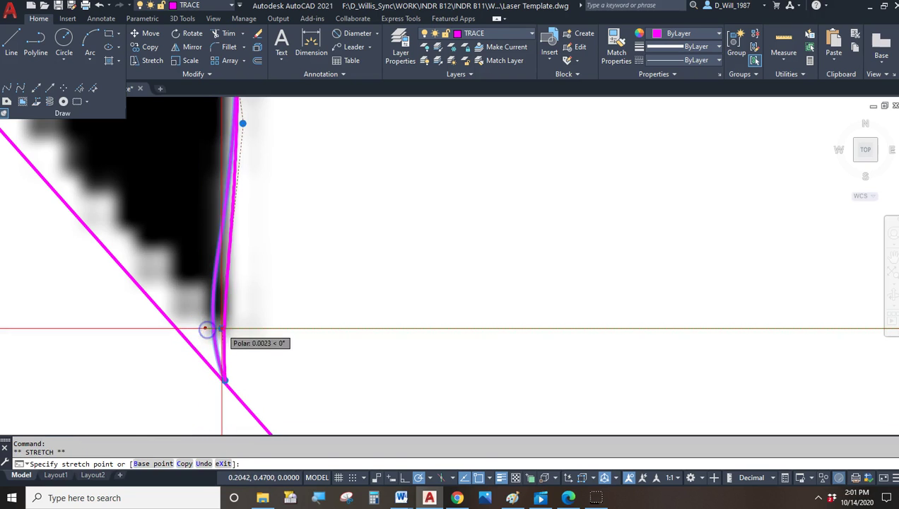
pyautogui.click(217, 327)
pyautogui.scroll(-8, 271, 226)
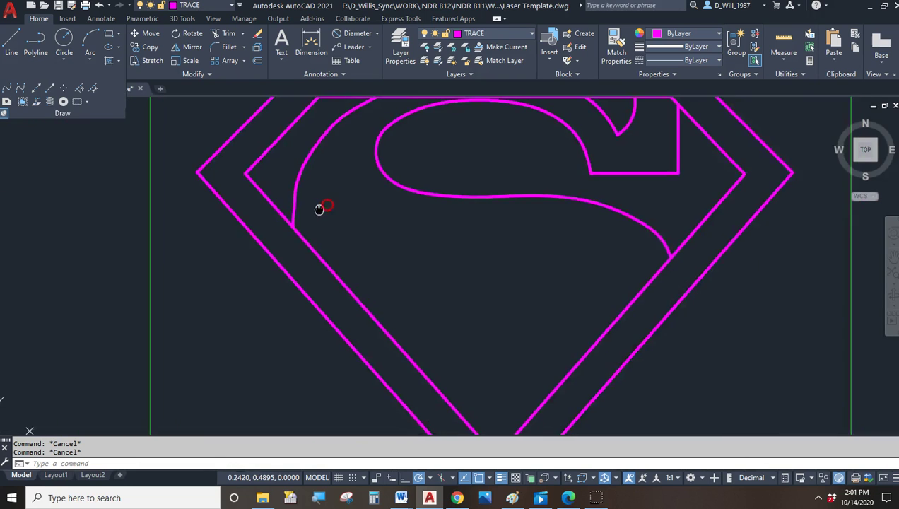
# Adjust the control vertices on the lower part of the left spline to fit the black region's edge
pyautogui.moveTo(318, 209); pyautogui.dragTo(233, 216, button='middle')
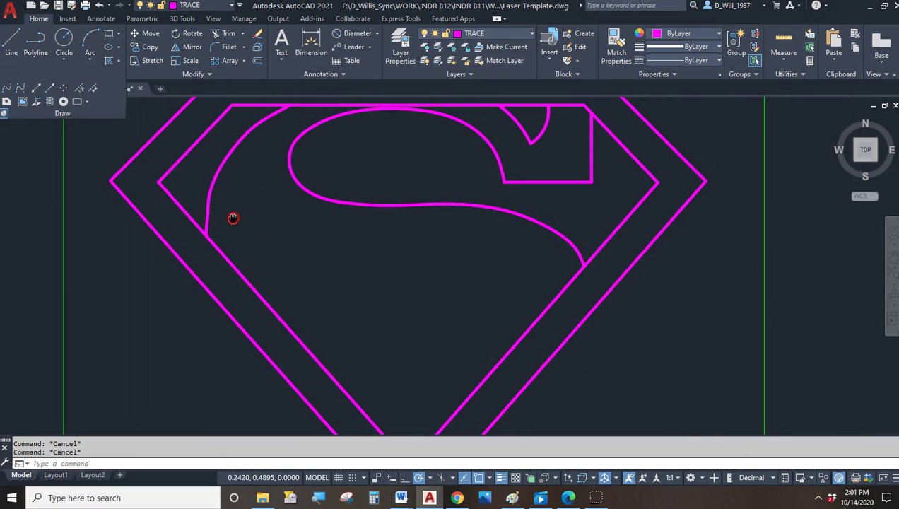
pyautogui.scroll(8, 233, 217)
pyautogui.click(166, 189)
pyautogui.click(162, 190)
pyautogui.scroll(2, 171, 291)
pyautogui.moveTo(179, 224); pyautogui.dragTo(217, 291, button='middle')
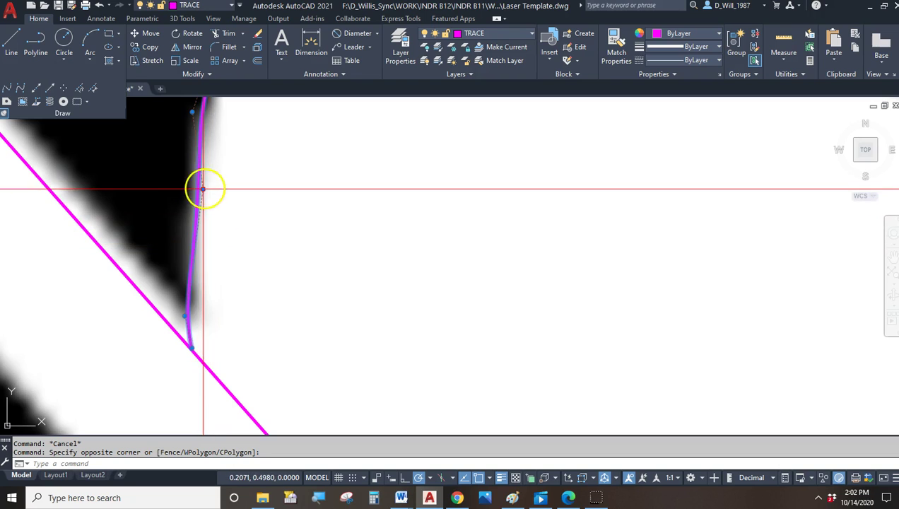
pyautogui.press('Escape')
pyautogui.scroll(-2, 282, 210)
pyautogui.scroll(-5, 282, 210)
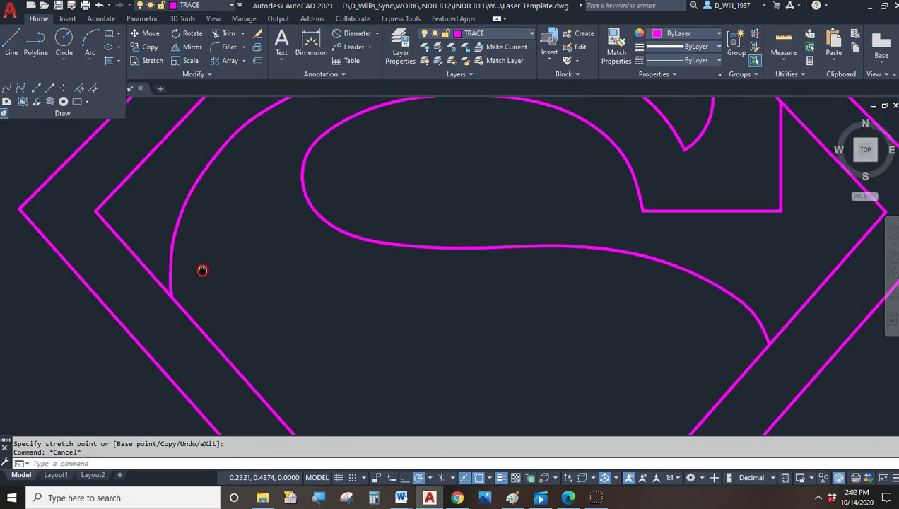
# Draw a three-point arc along the bottom black triangle's upper edge, with both ends at the nearest points on the inner outline's sloped edges
pyautogui.moveTo(180, 306); pyautogui.dragTo(180, 282, button='middle')
pyautogui.scroll(6, 287, 306)
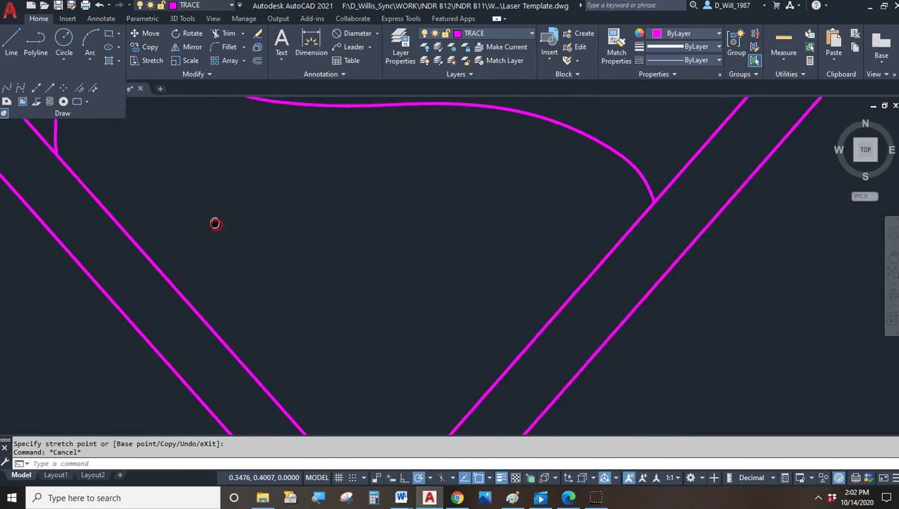
pyautogui.moveTo(370, 318); pyautogui.dragTo(359, 261, button='middle')
pyautogui.scroll(3, 354, 245)
pyautogui.moveTo(386, 334); pyautogui.dragTo(409, 262, button='middle')
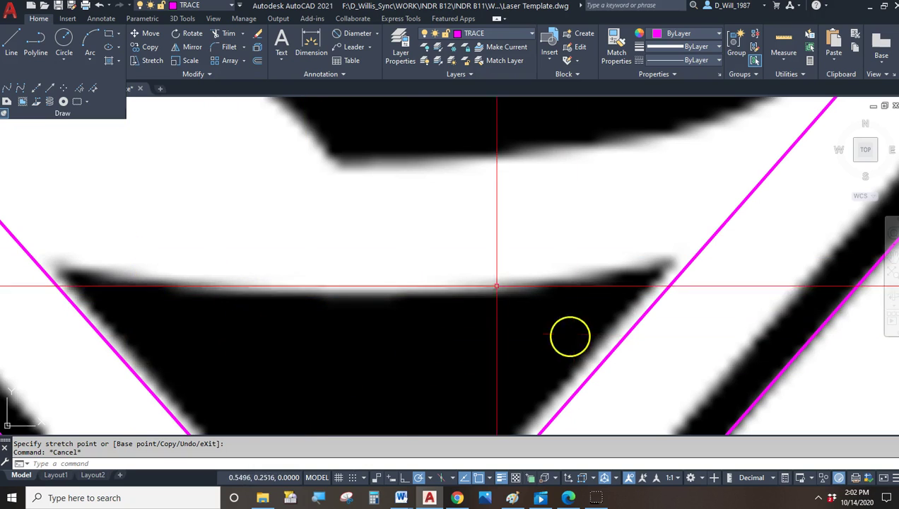
pyautogui.click(92, 40)
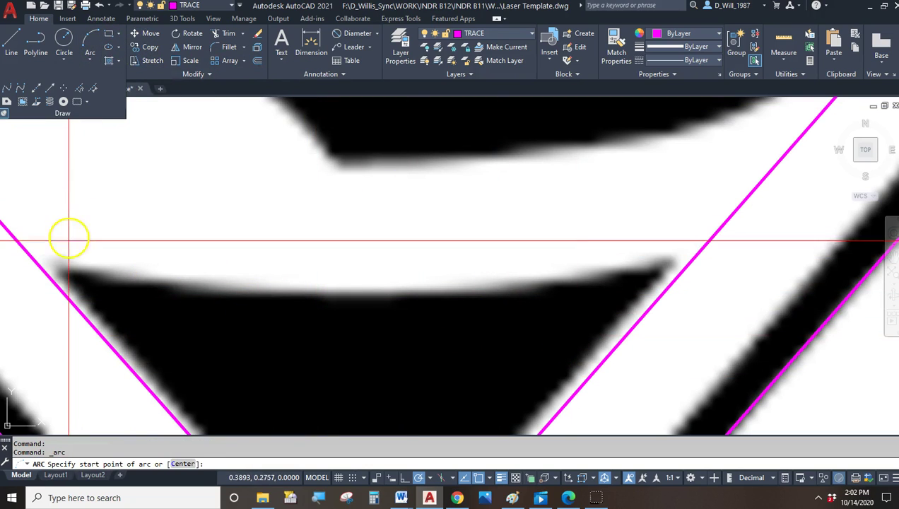
pyautogui.keyDown('shift'); pyautogui.rightClick(53, 263); pyautogui.keyUp('shift')
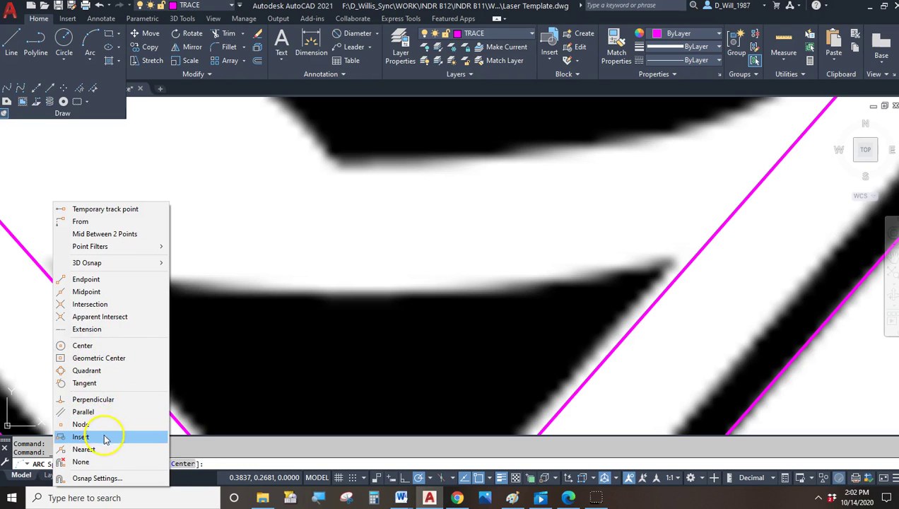
pyautogui.click(89, 448)
pyautogui.click(44, 265)
pyautogui.click(282, 293)
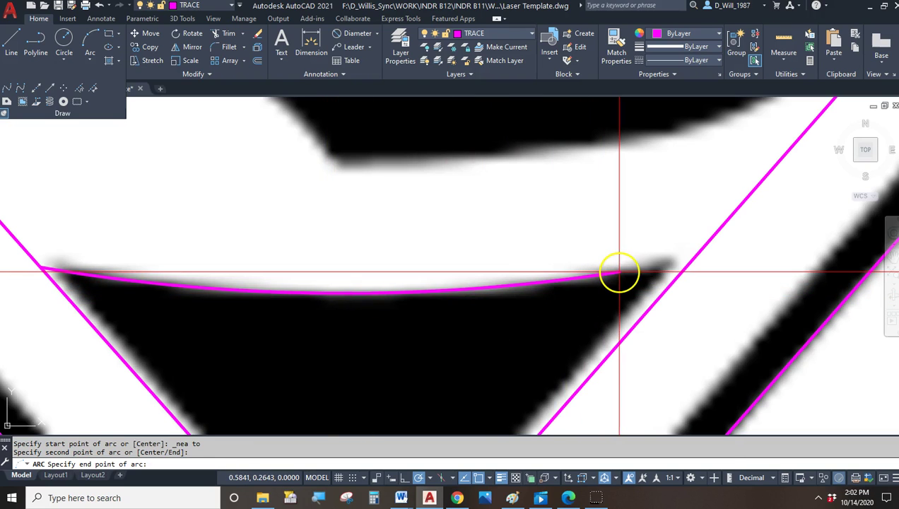
pyautogui.keyDown('shift'); pyautogui.rightClick(619, 272); pyautogui.keyUp('shift')
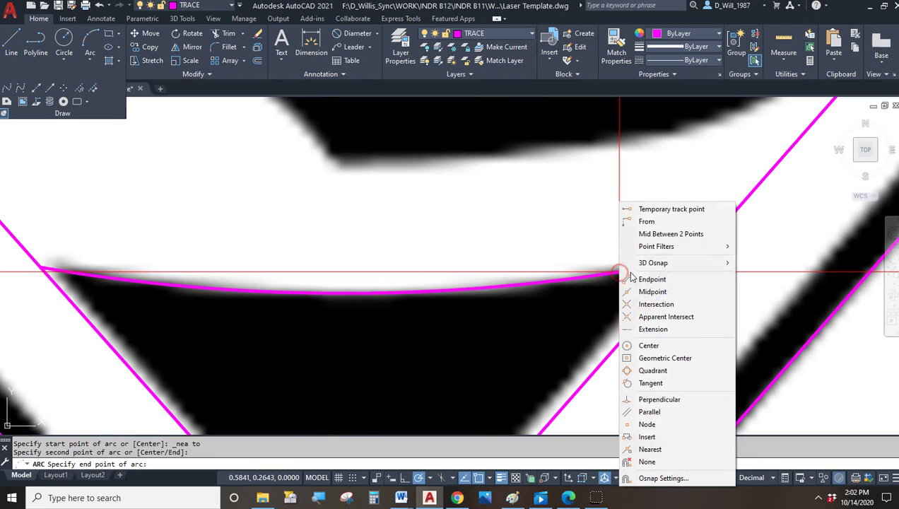
pyautogui.click(649, 449)
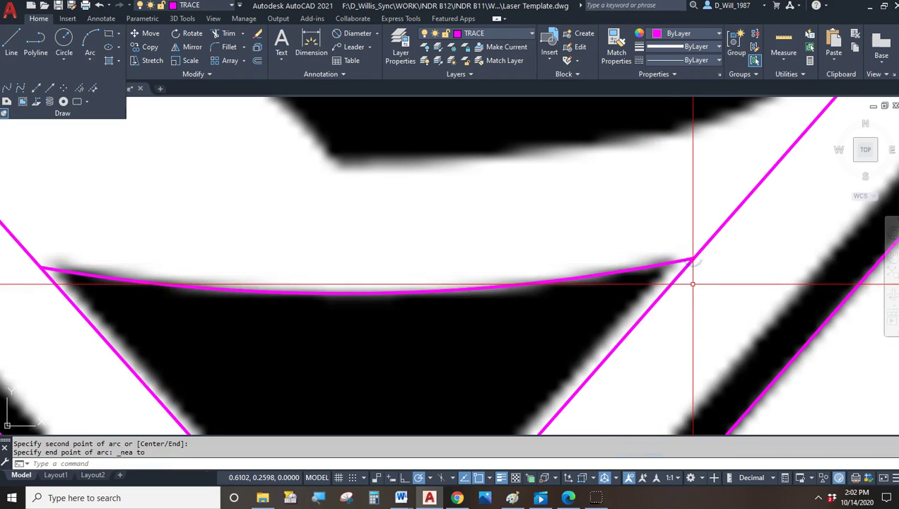
# Start a fit spline at the nearest point on the inner outline beside the lower black region's upper-left tip and trace the first curve
pyautogui.scroll(-4, 690, 257)
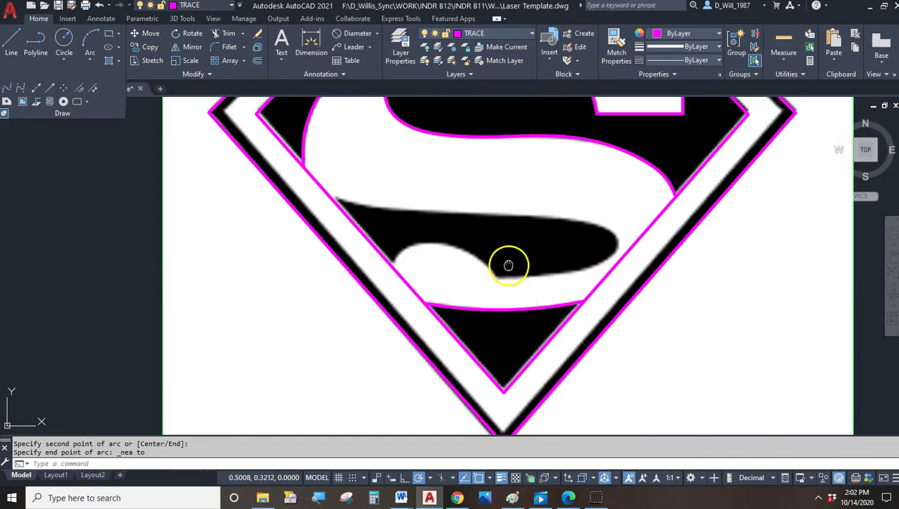
pyautogui.moveTo(508, 265); pyautogui.dragTo(410, 252, button='middle')
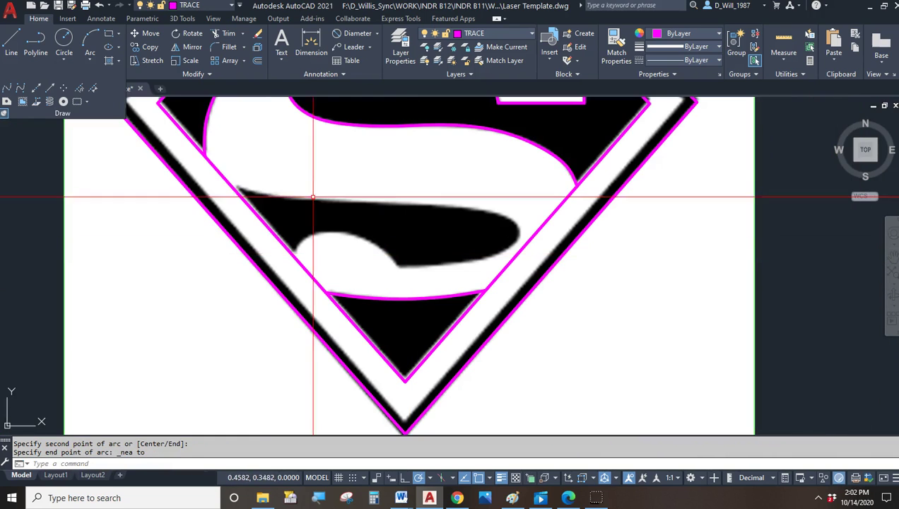
pyautogui.click(11, 90)
pyautogui.scroll(2, 235, 193)
pyautogui.scroll(2, 197, 171)
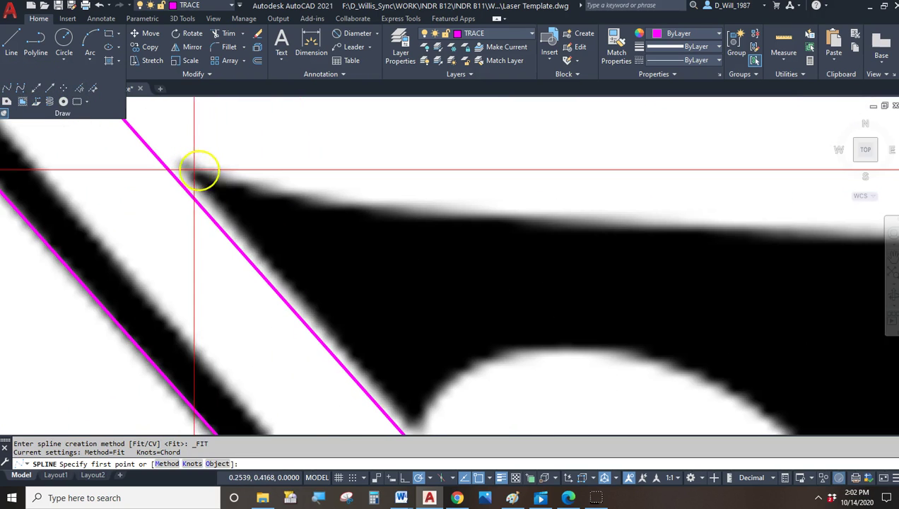
pyautogui.keyDown('shift'); pyautogui.rightClick(213, 170); pyautogui.keyUp('shift')
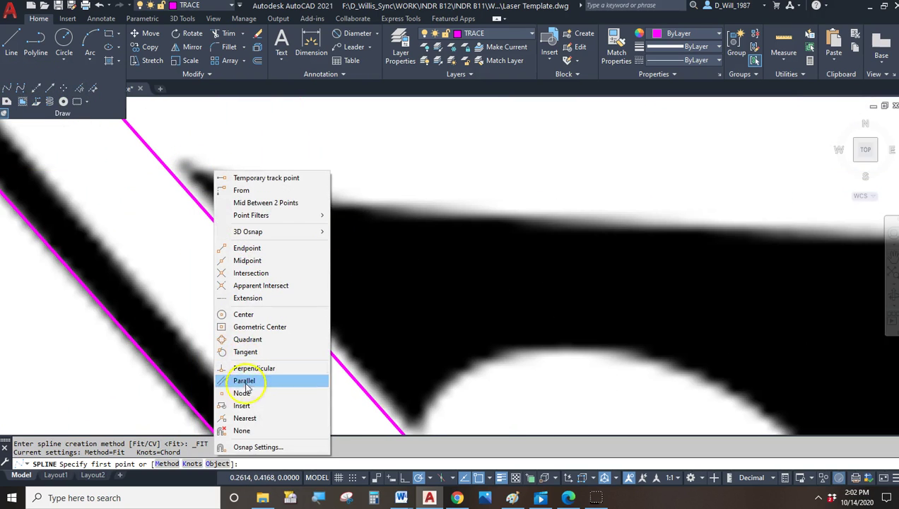
pyautogui.click(244, 417)
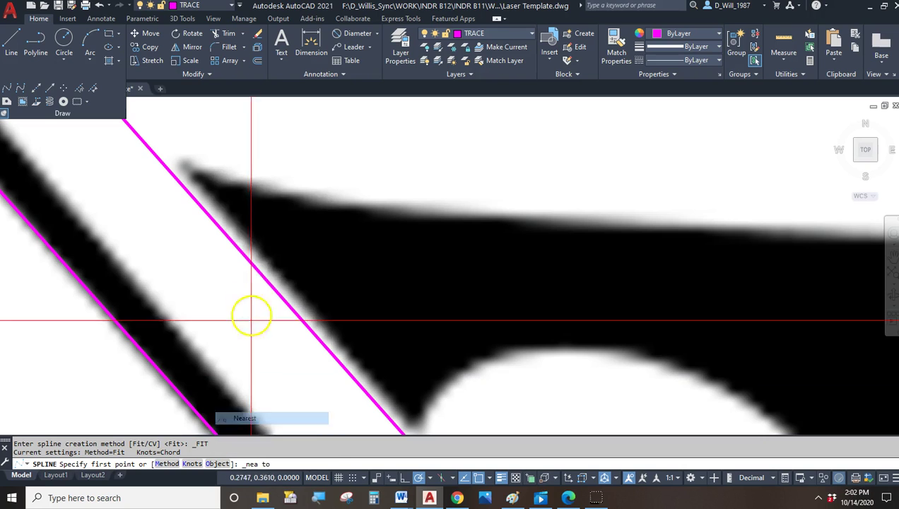
pyautogui.click(164, 158)
pyautogui.click(286, 190)
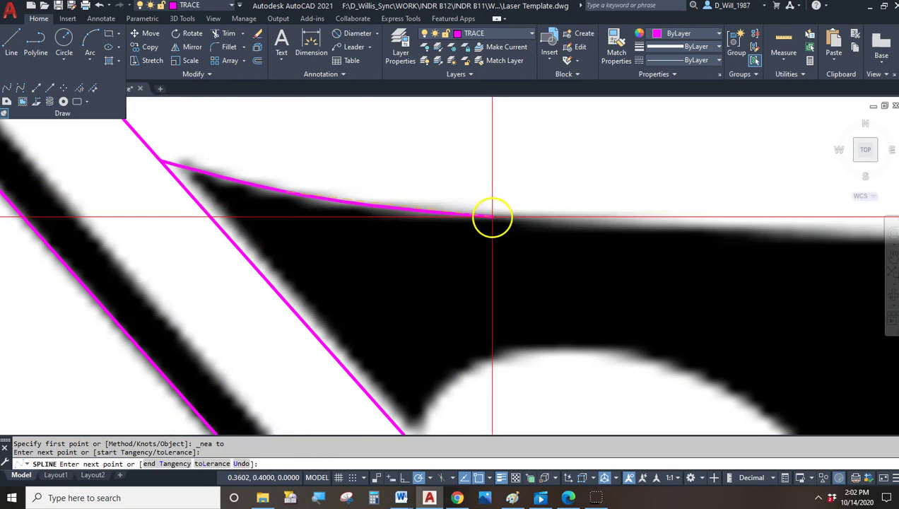
# Continue the spline along the lower black region's top edge and into its rounded right end
pyautogui.moveTo(660, 236)
pyautogui.mouseDown(button='middle')
pyautogui.moveTo(608, 236)
pyautogui.moveTo(391, 194)
pyautogui.mouseUp(button='middle')
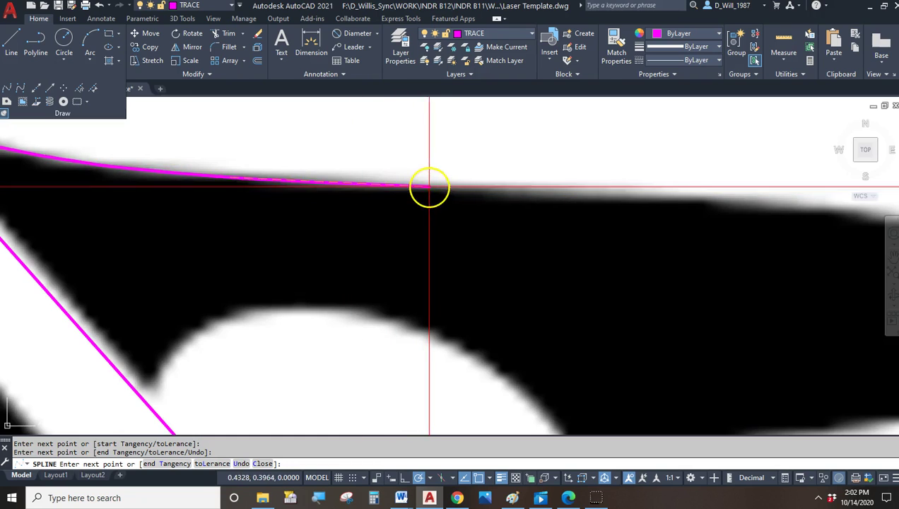
pyautogui.scroll(2, 632, 189)
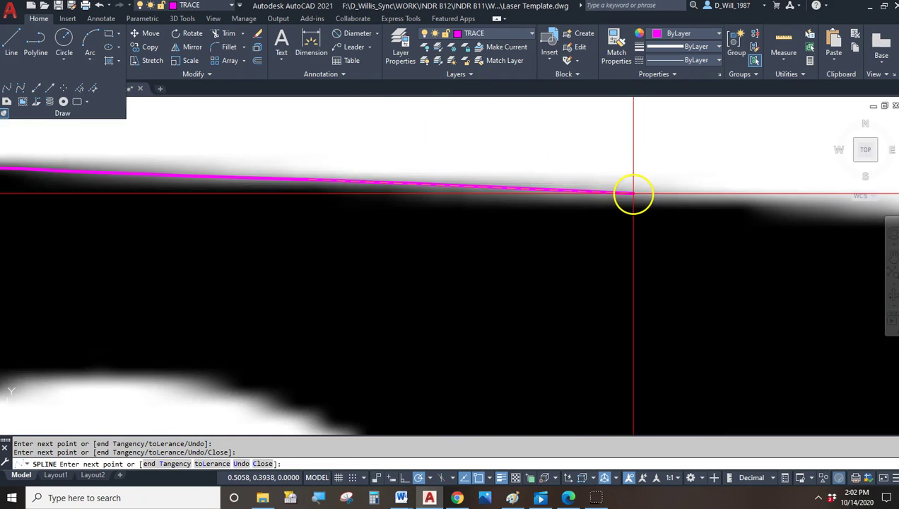
pyautogui.click(633, 194)
pyautogui.moveTo(684, 212); pyautogui.dragTo(481, 198, button='middle')
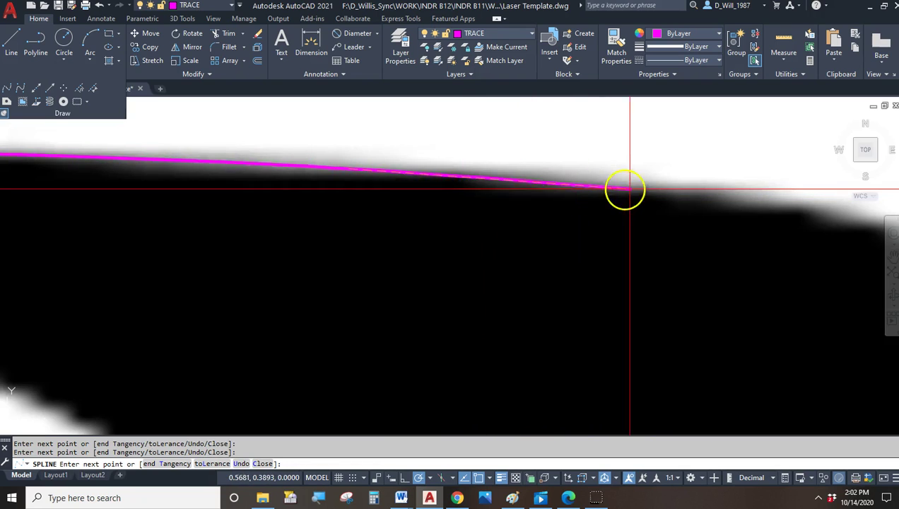
pyautogui.scroll(-3, 706, 226)
pyautogui.scroll(3, 595, 194)
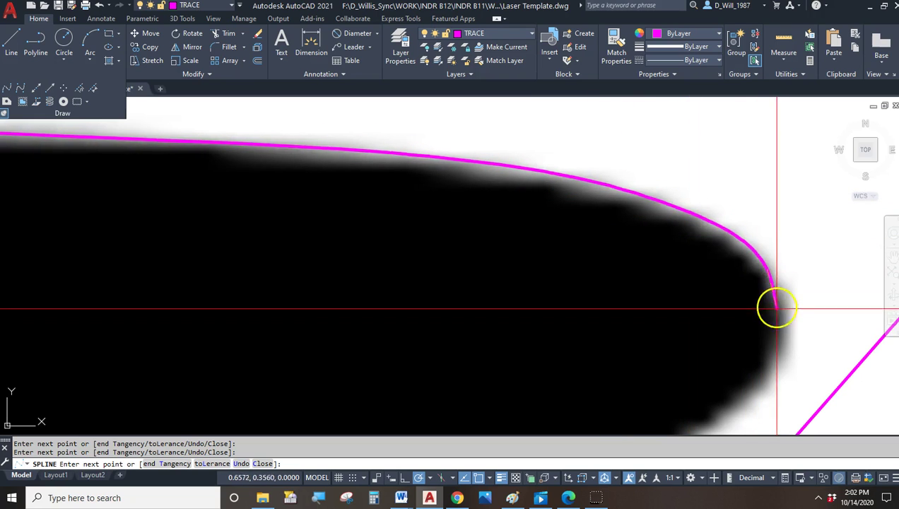
# Trace the spline around the rounded end and back along the region's lower edge, ending it at the corner beside the white notch
pyautogui.moveTo(723, 409); pyautogui.dragTo(787, 257, button='middle')
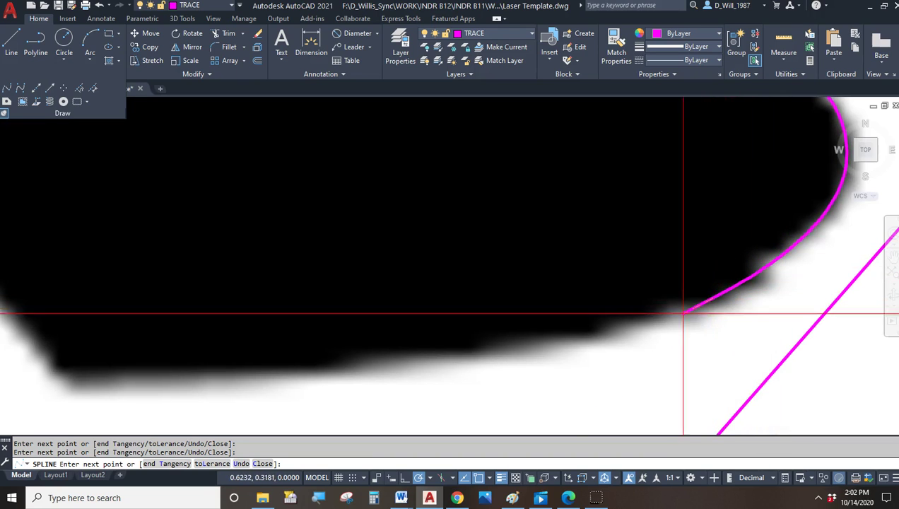
pyautogui.click(560, 340)
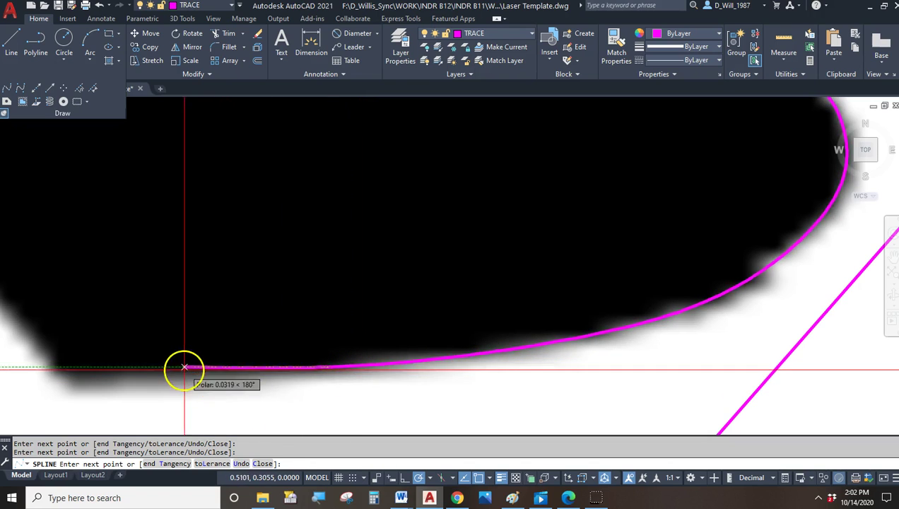
pyautogui.moveTo(156, 375); pyautogui.dragTo(176, 373, button='middle')
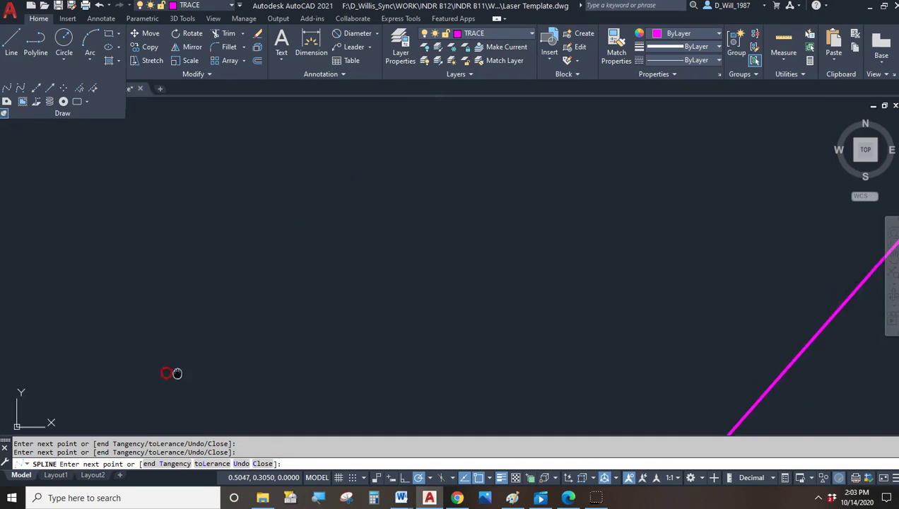
pyautogui.moveTo(519, 339); pyautogui.dragTo(517, 315, button='middle')
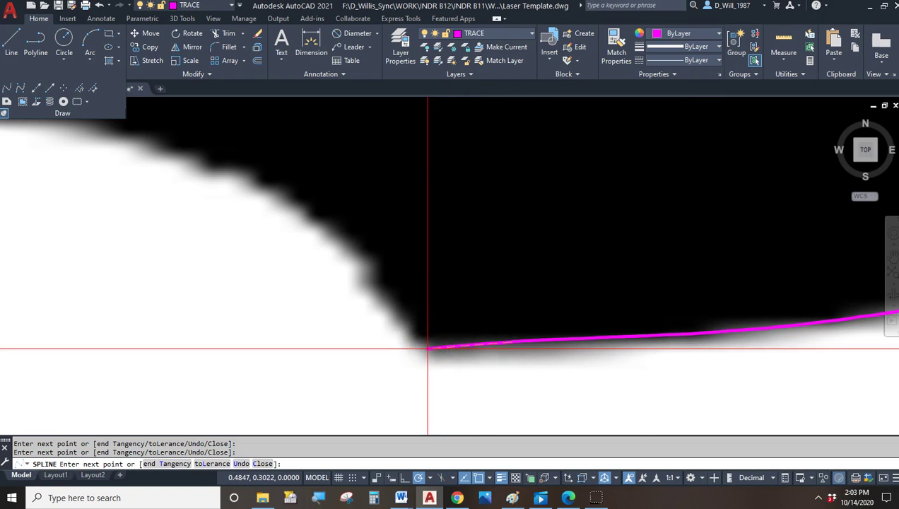
pyautogui.click(428, 348)
pyautogui.press('Return')
pyautogui.scroll(-5, 445, 312)
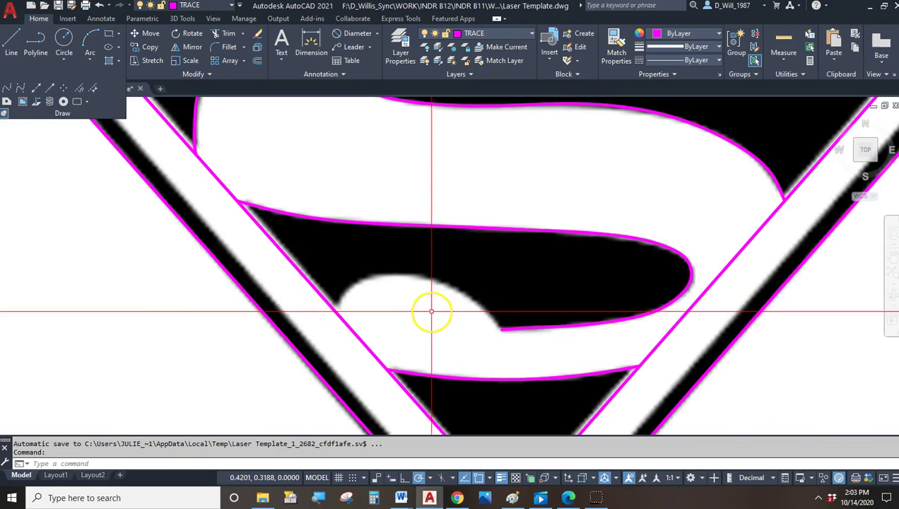
pyautogui.scroll(2, 431, 315)
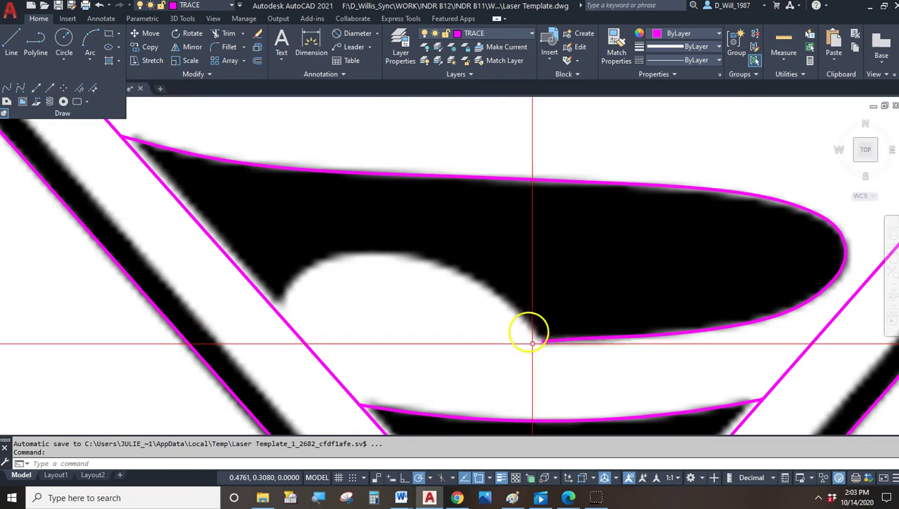
pyautogui.click(12, 90)
pyautogui.scroll(3, 452, 297)
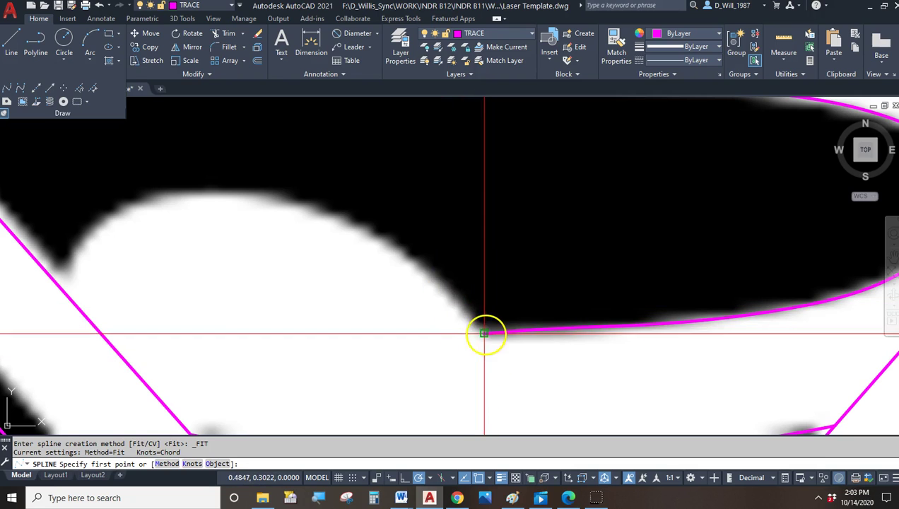
pyautogui.click(484, 333)
pyautogui.scroll(2, 446, 287)
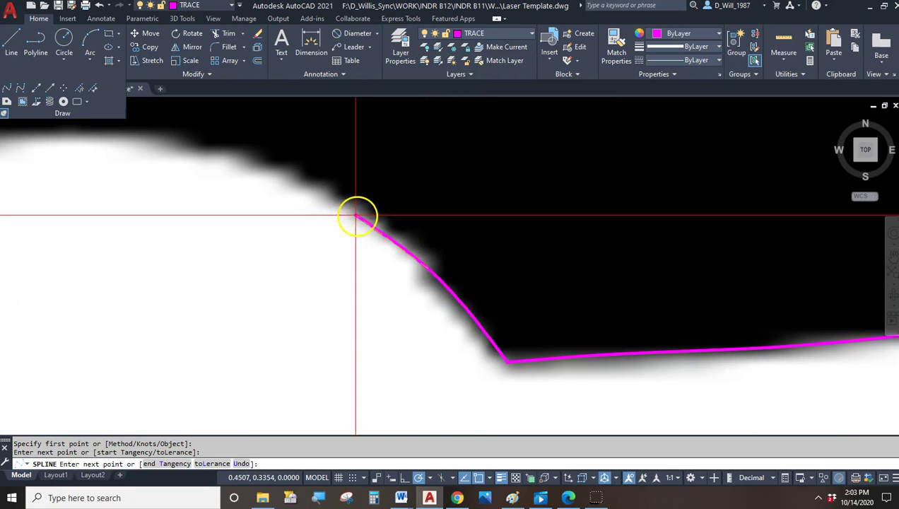
pyautogui.click(303, 181)
pyautogui.click(157, 141)
pyautogui.moveTo(195, 163)
pyautogui.mouseDown(button='middle')
pyautogui.moveTo(427, 251)
pyautogui.moveTo(512, 245)
pyautogui.mouseUp(button='middle')
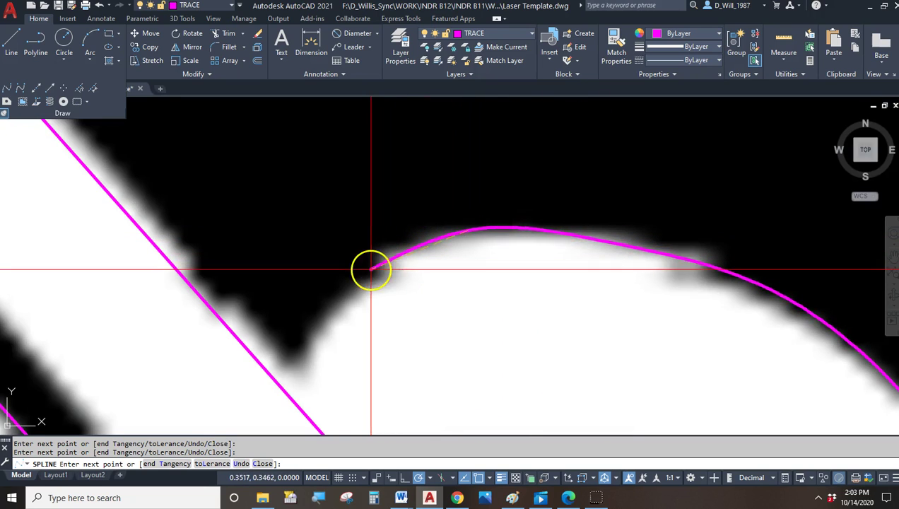
pyautogui.click(318, 343)
pyautogui.click(298, 385)
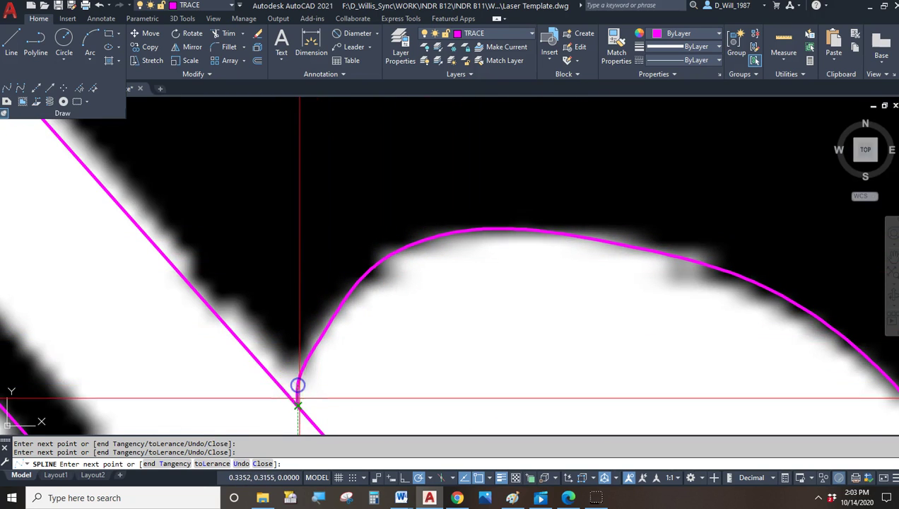
pyautogui.press('Escape')
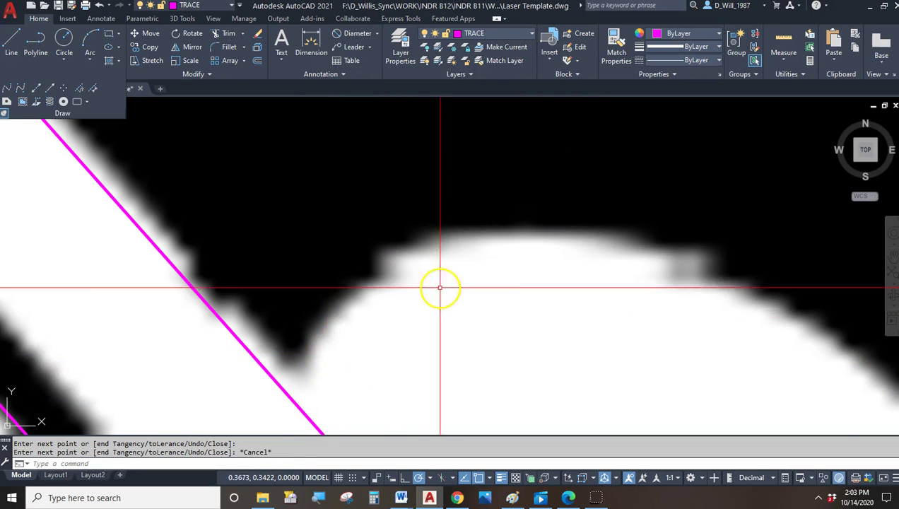
# Start a fit spline at the traced lower edge's endpoint and follow the right slope of the rounded white notch
pyautogui.scroll(-5, 442, 286)
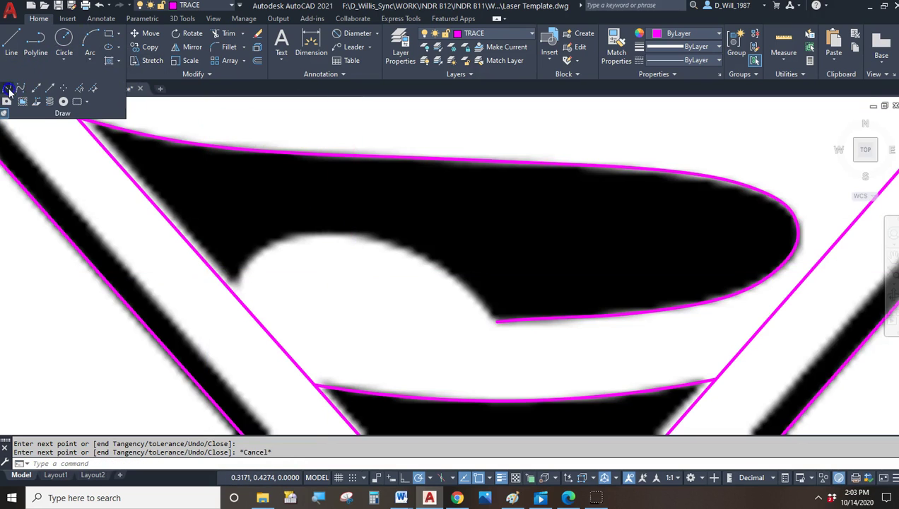
pyautogui.click(7, 88)
pyautogui.click(497, 322)
pyautogui.scroll(4, 457, 287)
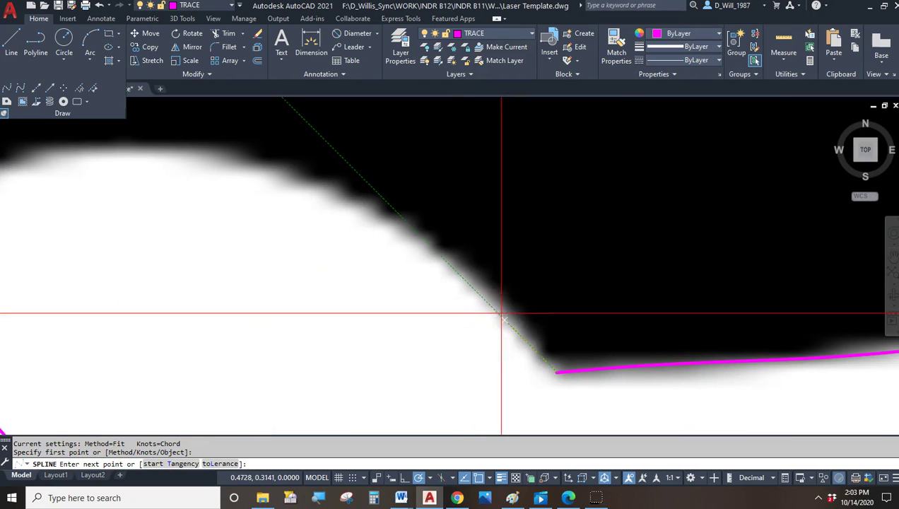
pyautogui.click(475, 278)
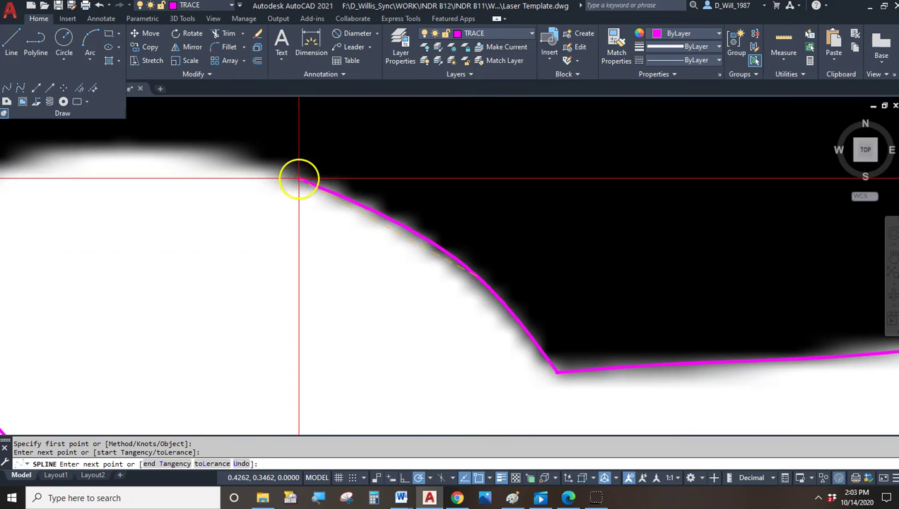
pyautogui.click(299, 176)
# Continue the spline over the rounded white notch's crown and down its left side toward the black region's lower tip
pyautogui.scroll(-5, 299, 177)
pyautogui.scroll(6, 353, 170)
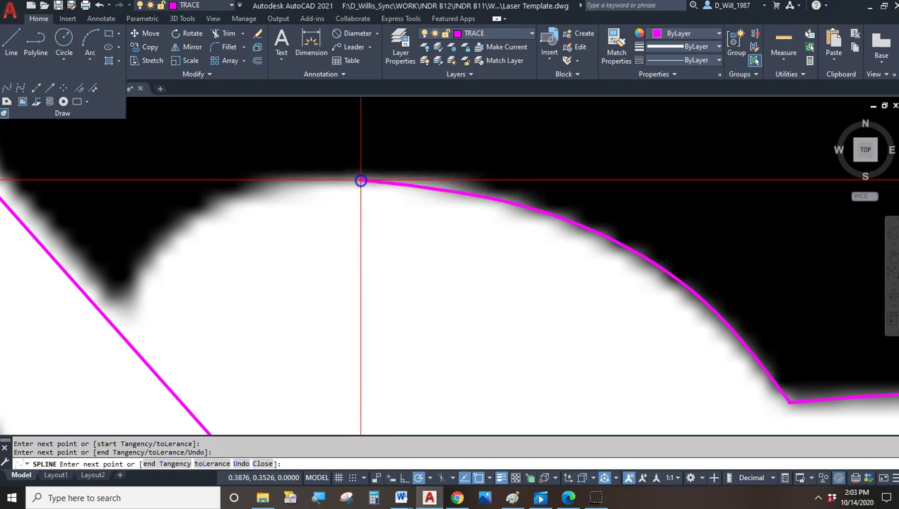
pyautogui.click(231, 194)
pyautogui.click(175, 237)
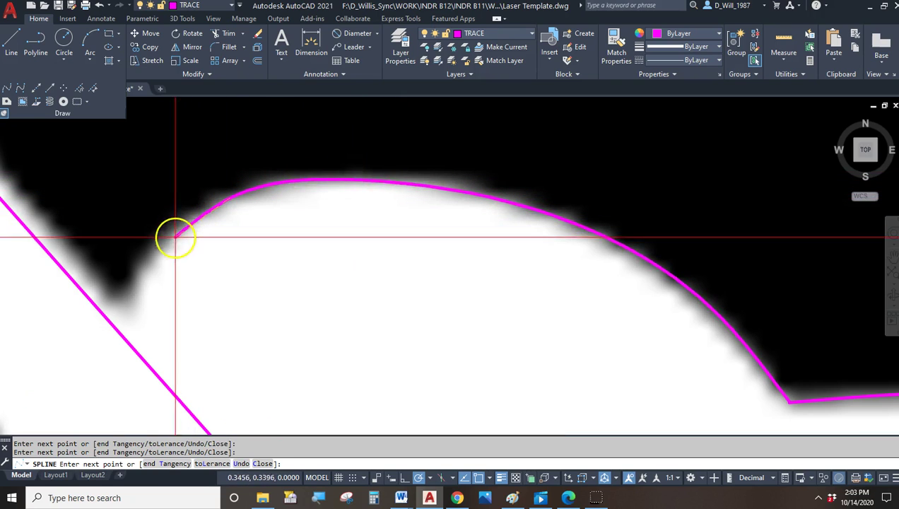
pyautogui.click(127, 300)
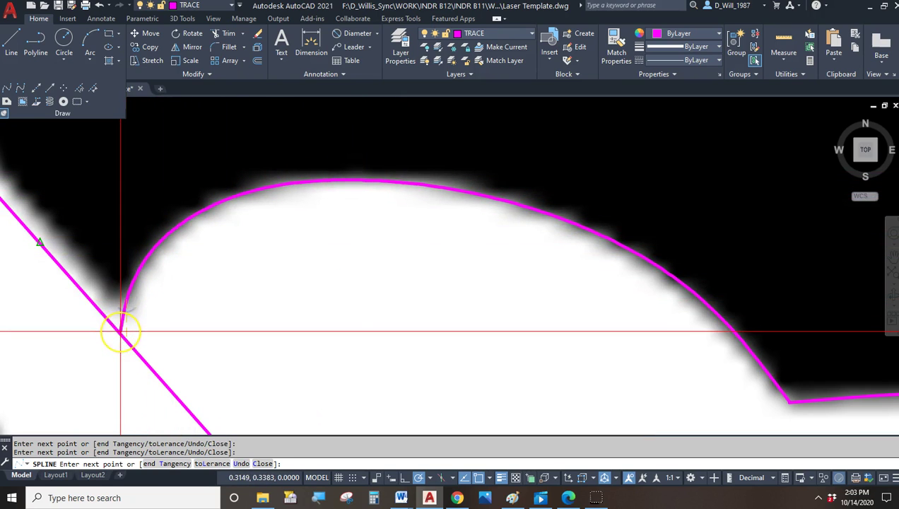
# End the notch spline at the nearest point on the inner outline below the black region's lower-left tip
pyautogui.keyDown('shift'); pyautogui.rightClick(121, 331); pyautogui.keyUp('shift')
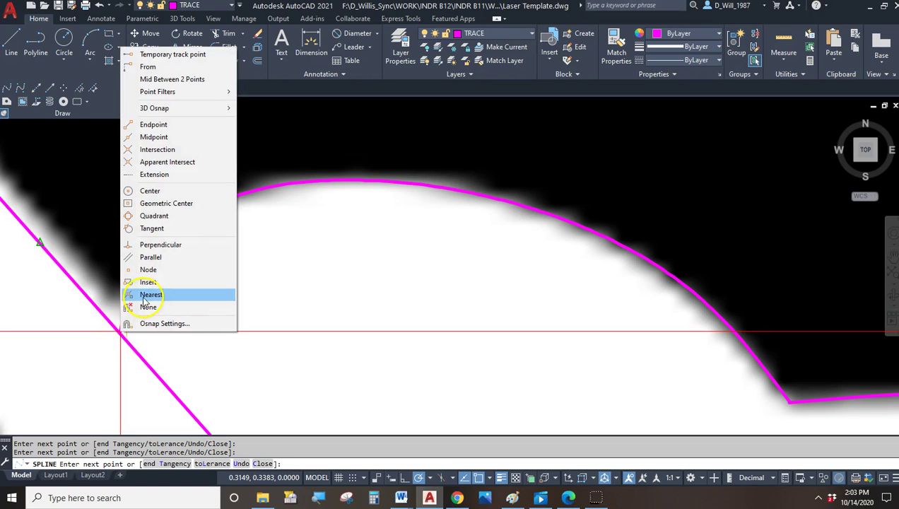
pyautogui.click(150, 295)
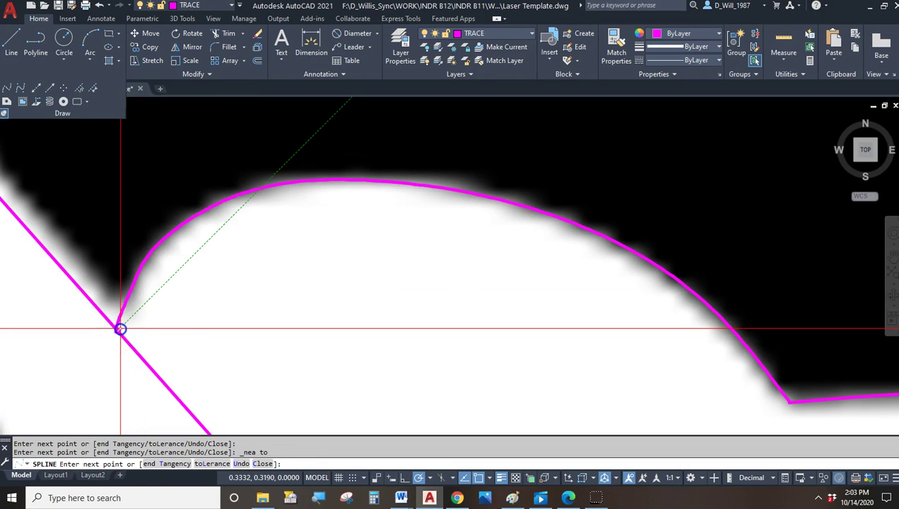
pyautogui.click(119, 328)
pyautogui.press('Return')
pyautogui.scroll(-5, 345, 248)
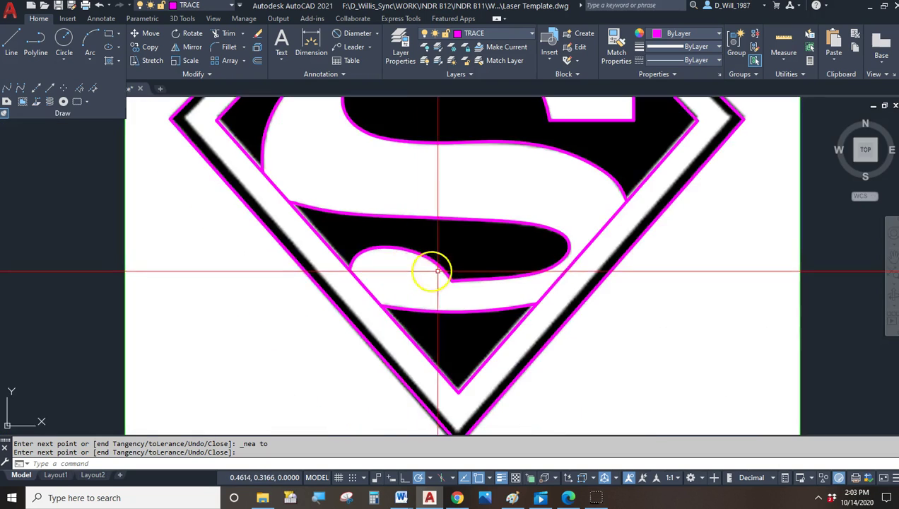
# Turn off the RASTER layer to hide the logo image behind the traced outlines
pyautogui.moveTo(388, 308); pyautogui.dragTo(312, 353, button='middle')
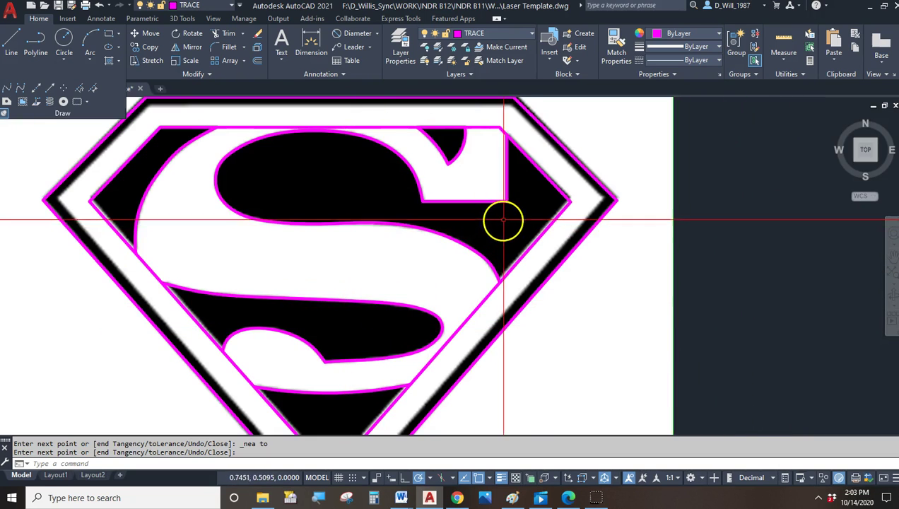
pyautogui.scroll(-3, 562, 221)
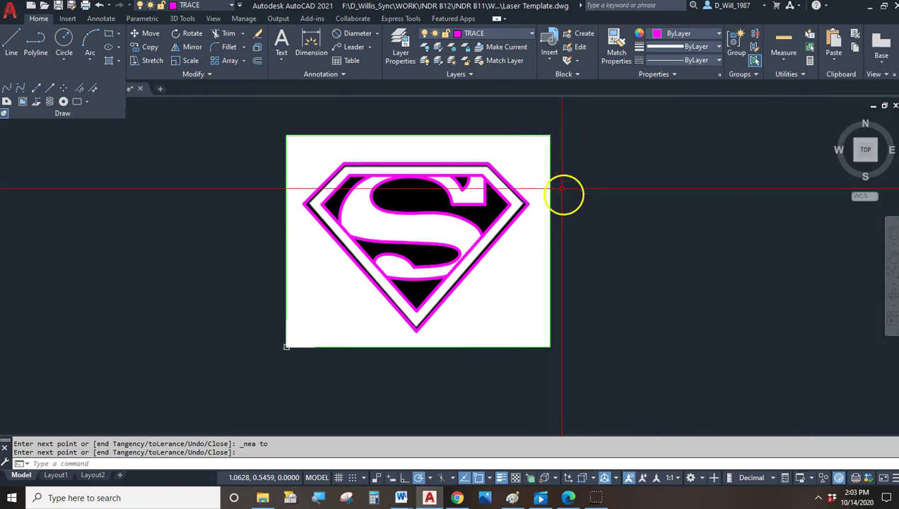
pyautogui.moveTo(530, 194); pyautogui.dragTo(514, 231, button='middle')
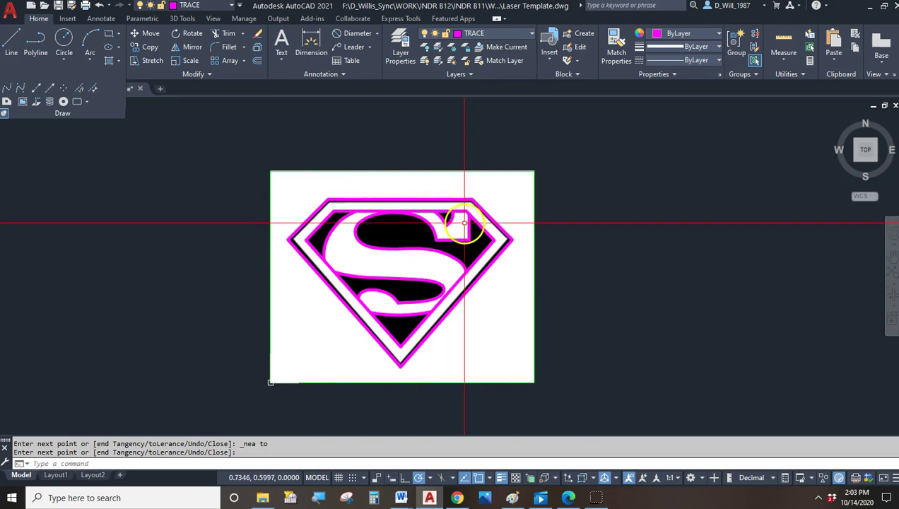
pyautogui.scroll(2, 445, 225)
pyautogui.moveTo(401, 220); pyautogui.dragTo(424, 181, button='middle')
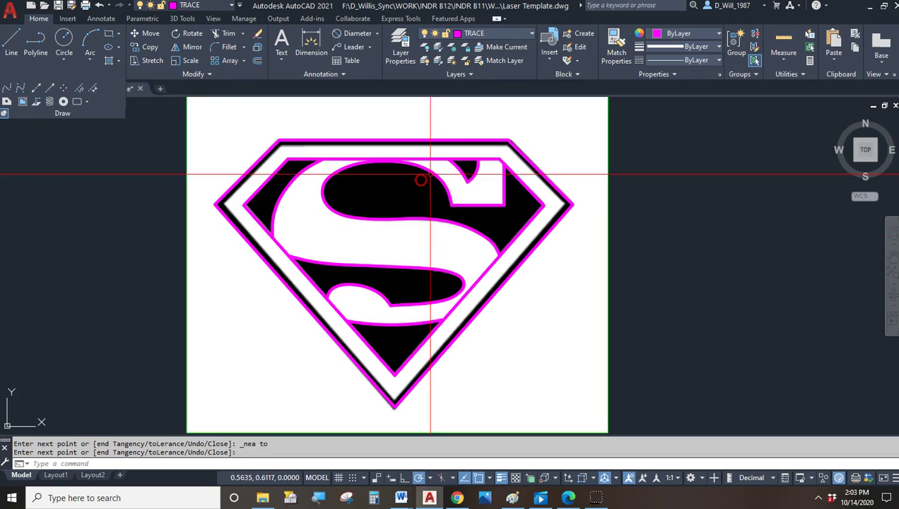
pyautogui.click(506, 35)
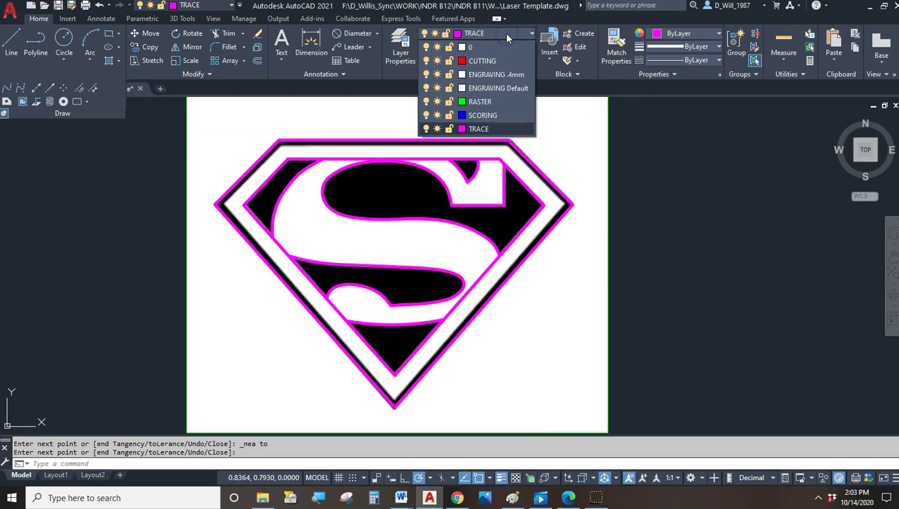
pyautogui.click(438, 101)
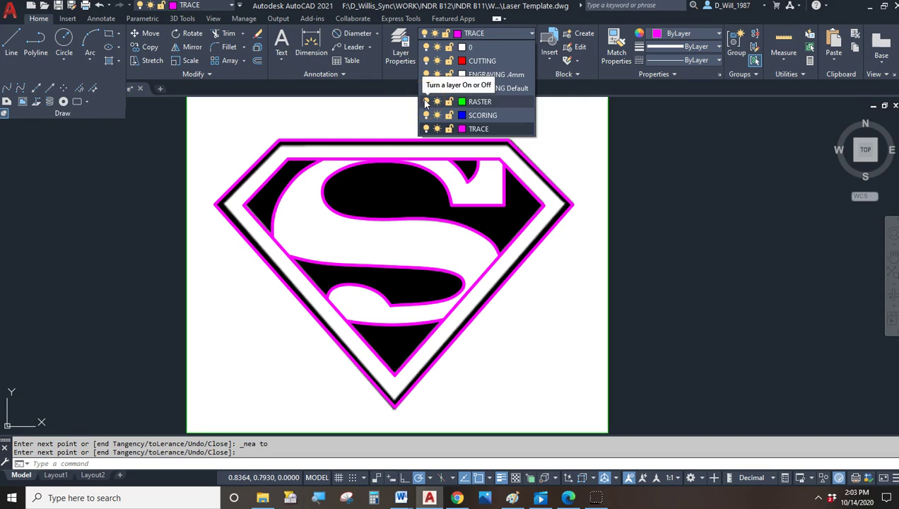
pyautogui.click(425, 101)
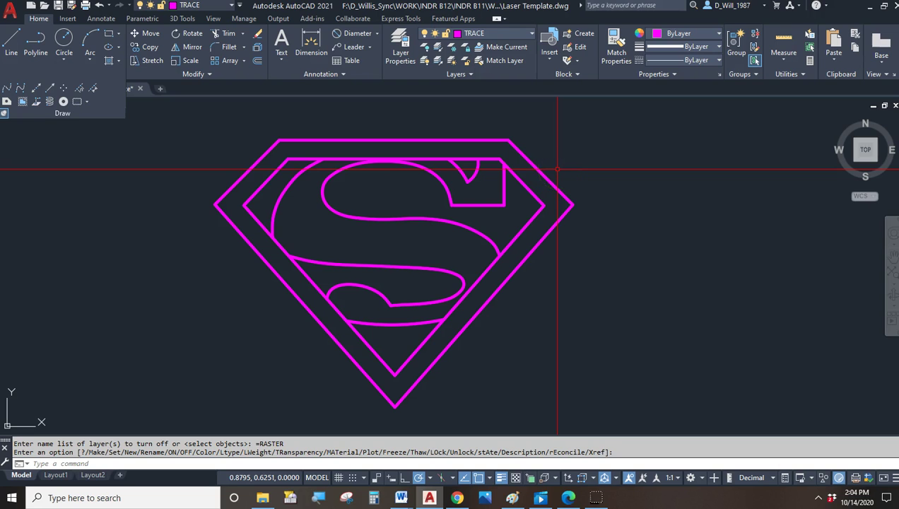
# Move the outer diamond outline from the TRACE layer to the CUTTING layer
pyautogui.scroll(2, 510, 198)
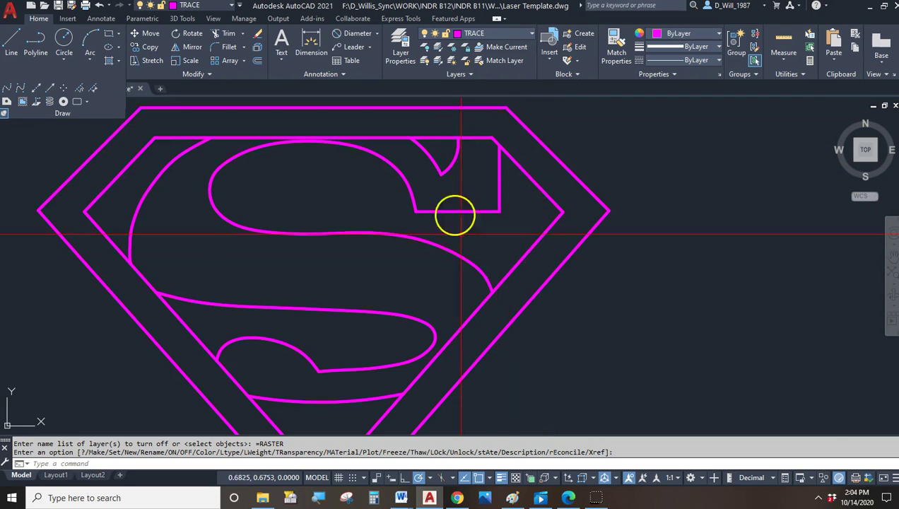
pyautogui.scroll(-2, 502, 228)
pyautogui.moveTo(516, 203)
pyautogui.mouseDown(button='middle')
pyautogui.moveTo(435, 182)
pyautogui.moveTo(502, 228)
pyautogui.mouseUp(button='middle')
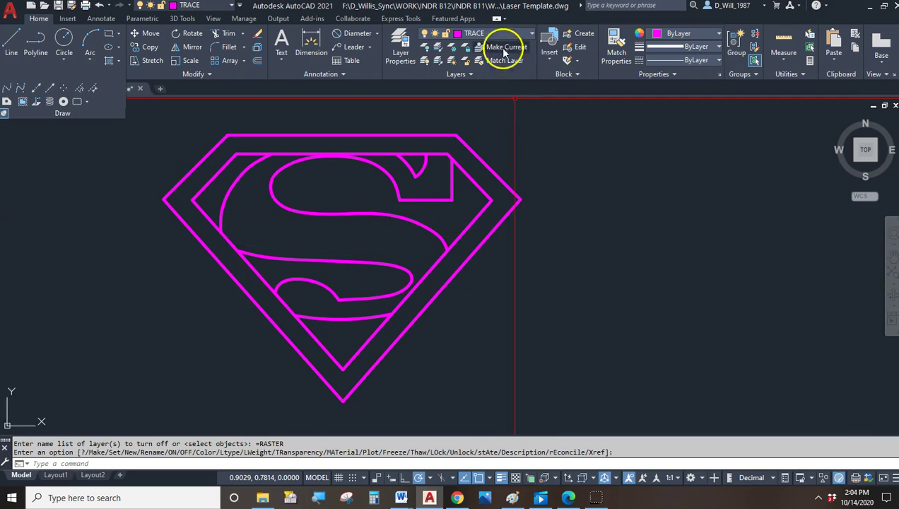
pyautogui.click(499, 34)
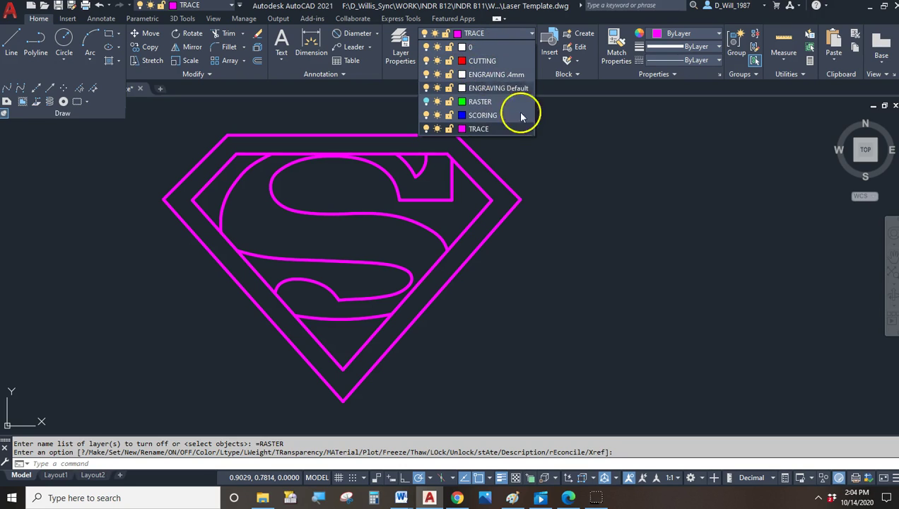
pyautogui.press('Escape')
pyautogui.click(486, 140)
pyautogui.click(412, 127)
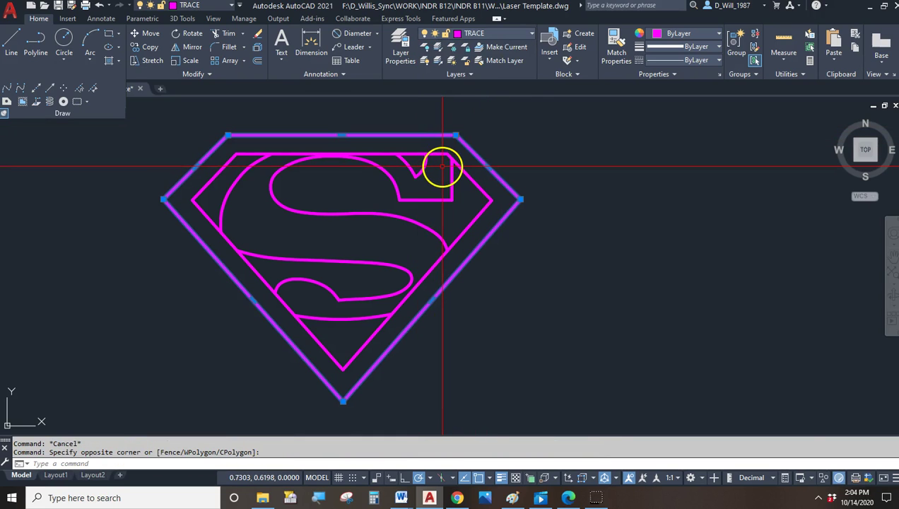
pyautogui.click(497, 35)
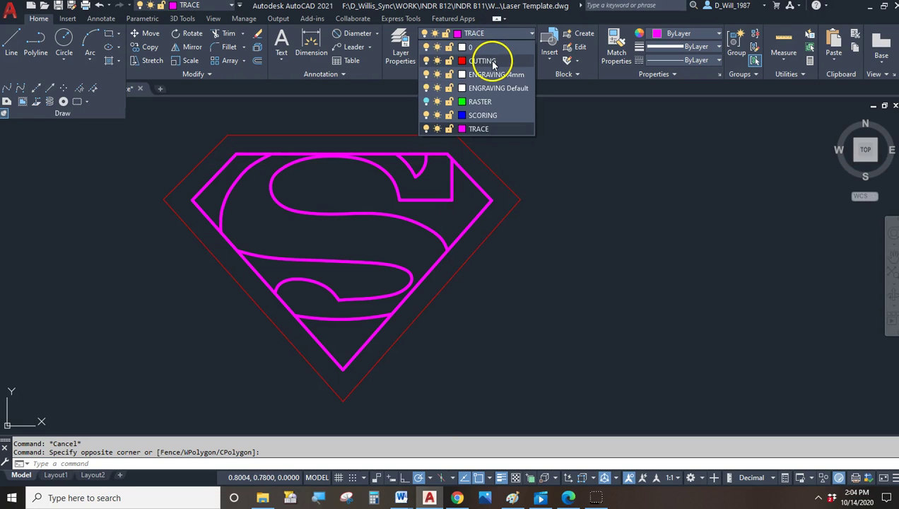
pyautogui.click(483, 61)
pyautogui.press('Escape')
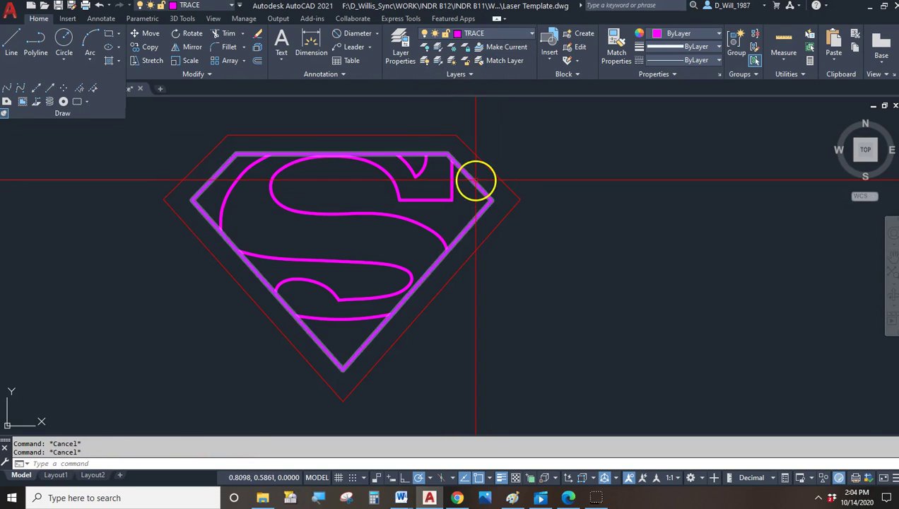
# Move the inner diamond outline to the ENGRAVING .4mm layer
pyautogui.click(472, 181)
pyautogui.click(503, 38)
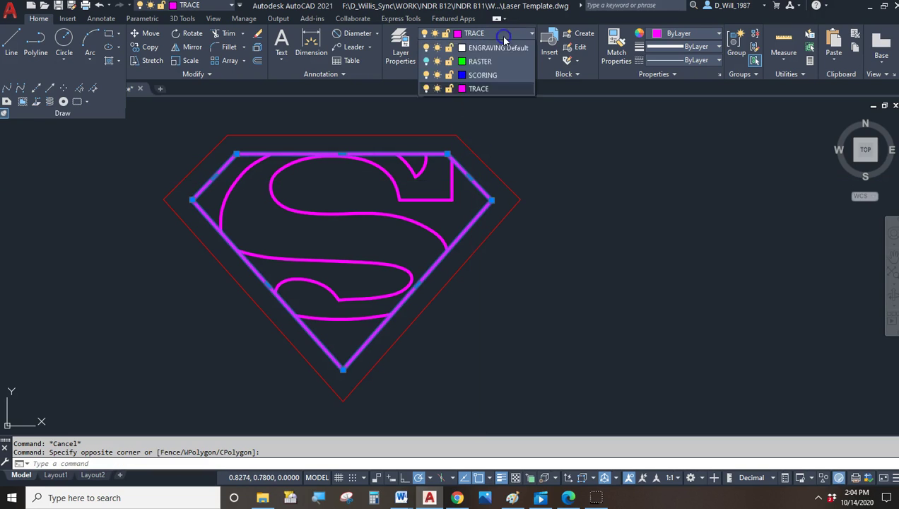
pyautogui.click(496, 75)
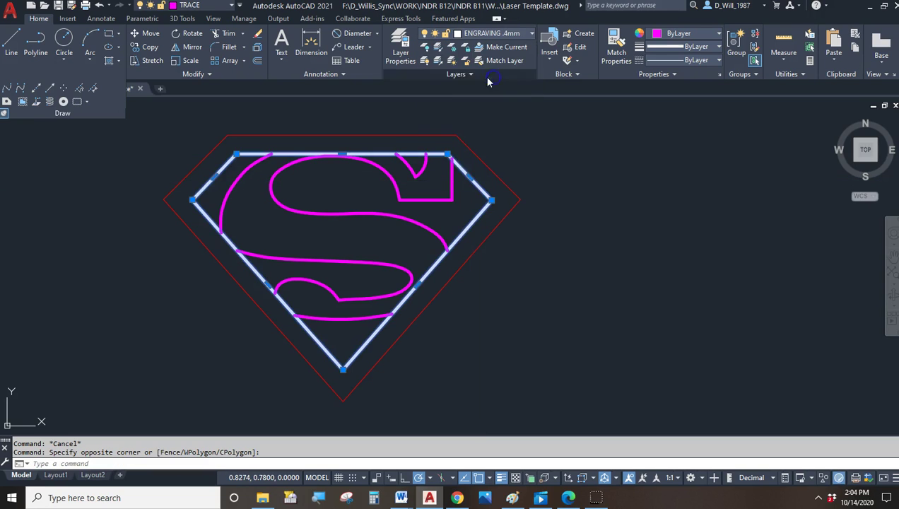
pyautogui.press('Escape')
# Select the S curves and the remaining traced lines inside the inner outline and move them to the ENGRAVING .4mm layer
pyautogui.click(367, 324)
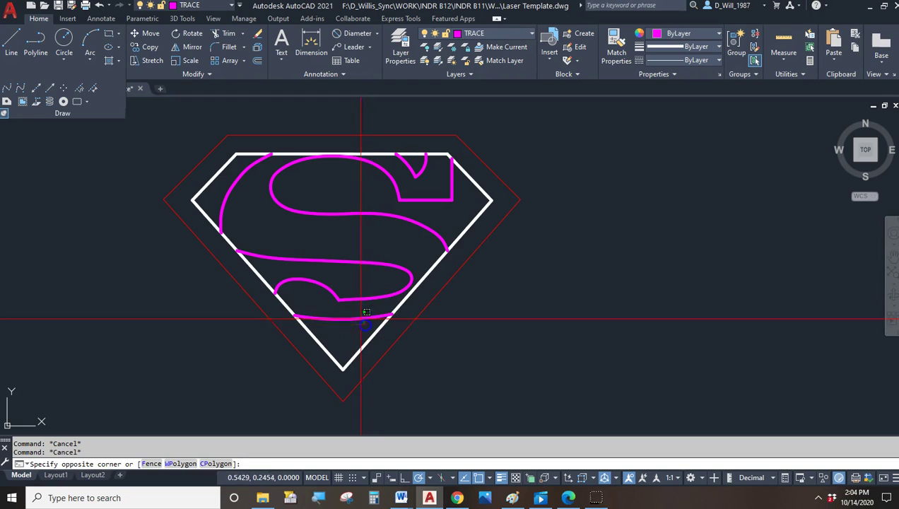
pyautogui.click(318, 180)
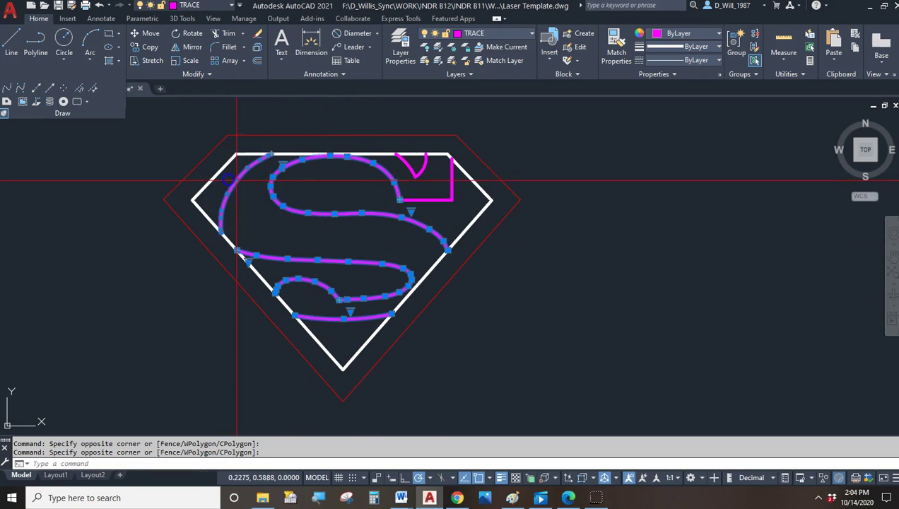
pyautogui.click(463, 209)
pyautogui.click(422, 152)
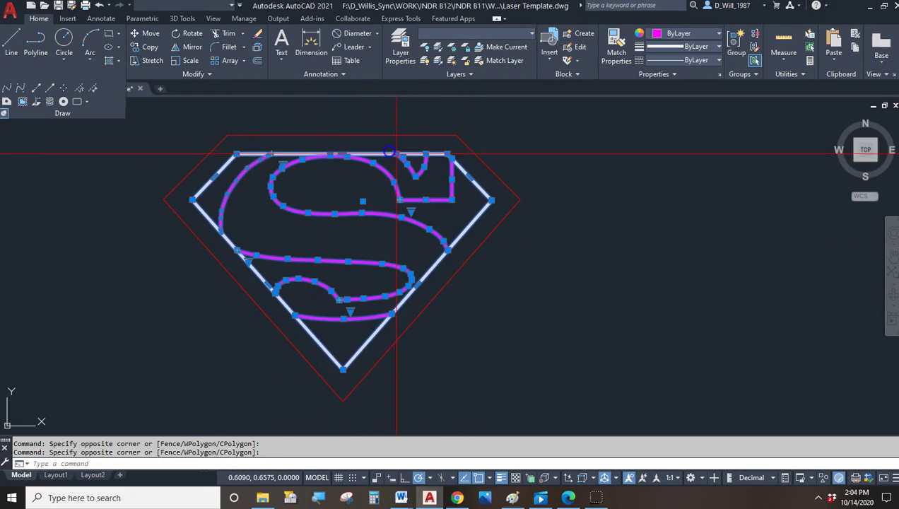
pyautogui.click(492, 34)
pyautogui.click(498, 74)
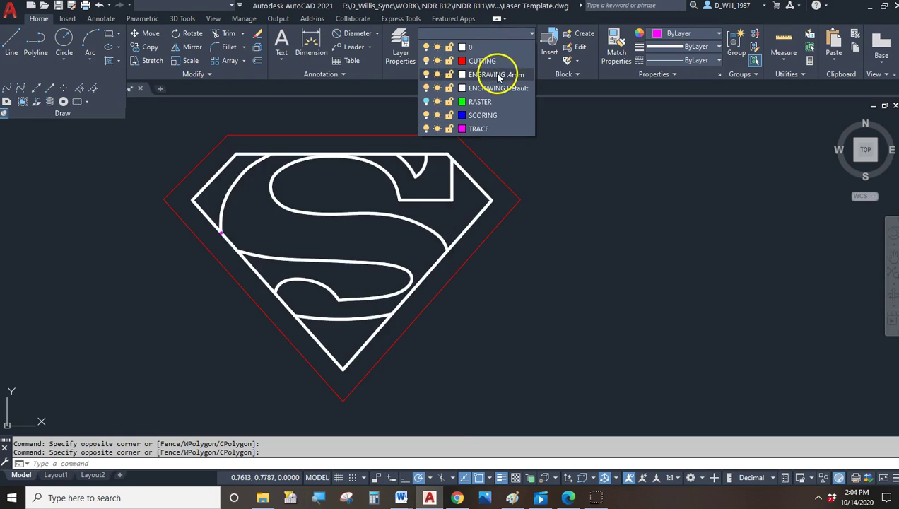
pyautogui.press('Escape')
pyautogui.press('Escape')
pyautogui.moveTo(476, 221); pyautogui.dragTo(492, 214, button='middle')
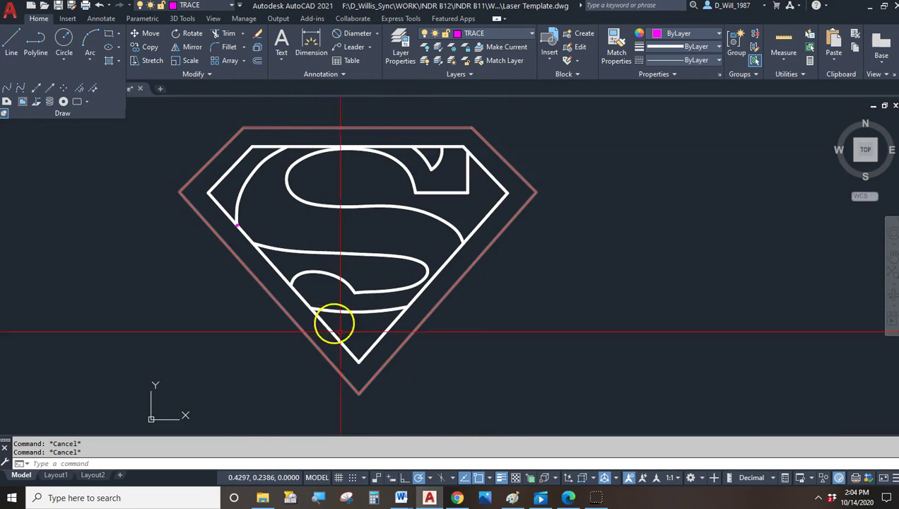
pyautogui.click(514, 168)
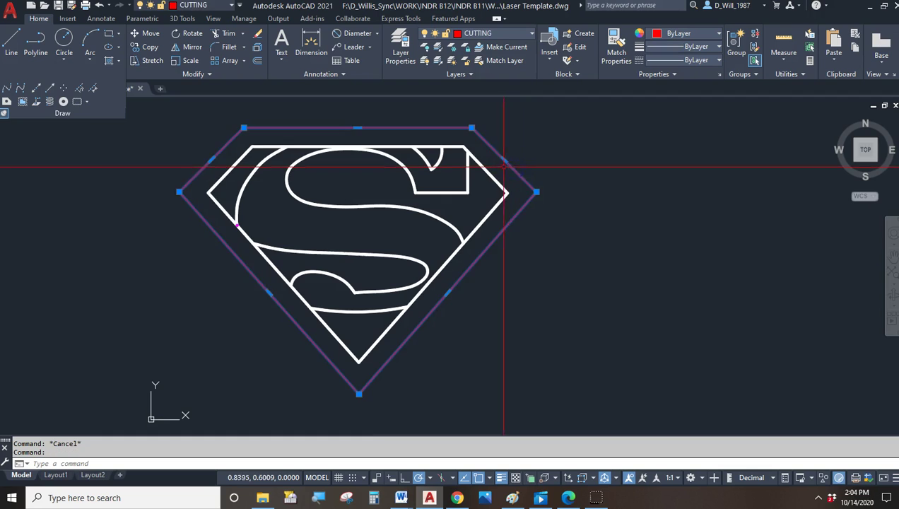
pyautogui.press('Escape')
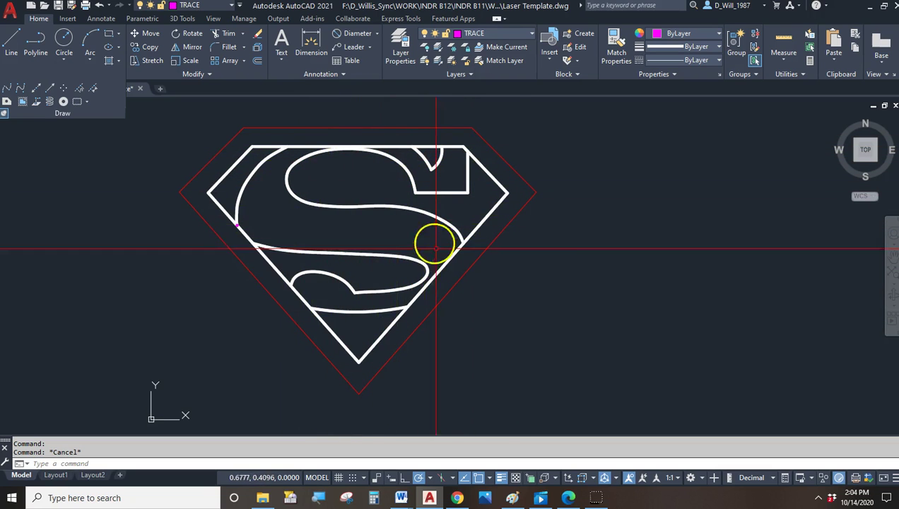
# Delete the tiny leftover TRACE spline on the inner outline's left side, where the upper-left curve meets it
pyautogui.scroll(3, 240, 229)
pyautogui.click(192, 163)
pyautogui.click(258, 245)
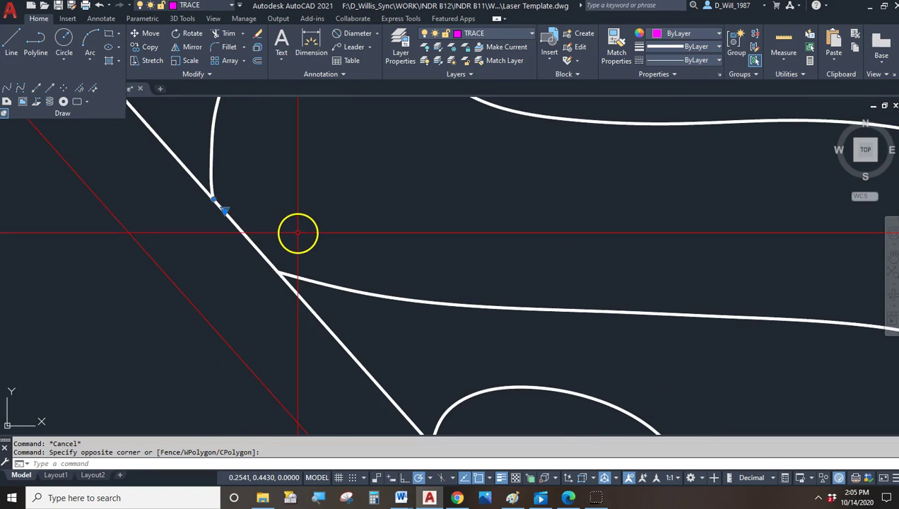
pyautogui.press('Delete')
pyautogui.scroll(-5, 236, 212)
pyautogui.moveTo(317, 213)
pyautogui.mouseDown(button='middle')
pyautogui.moveTo(275, 226)
pyautogui.moveTo(314, 231)
pyautogui.moveTo(375, 218)
pyautogui.mouseUp(button='middle')
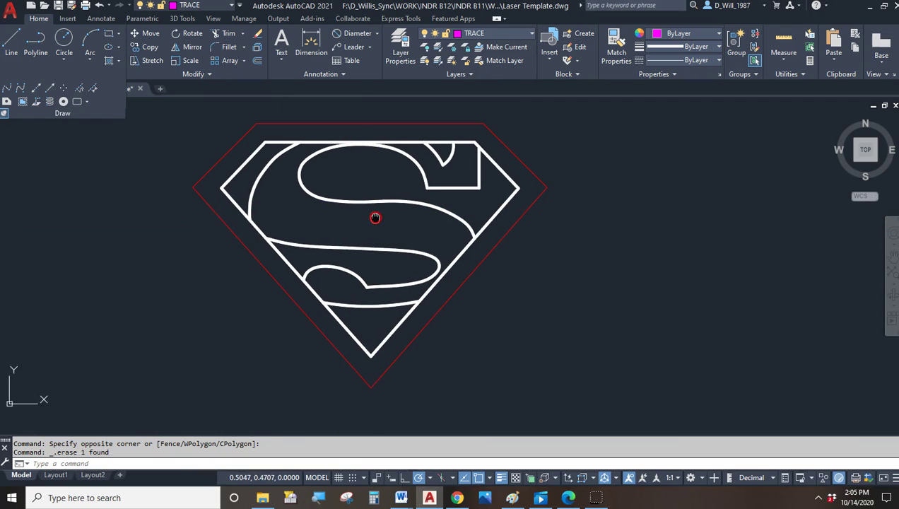
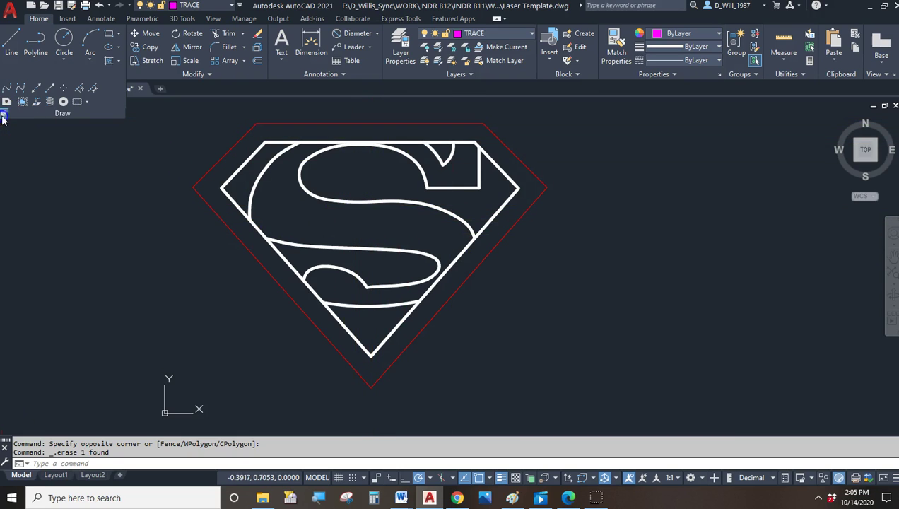
# Make ENGRAVING Default the current layer
pyautogui.click(488, 34)
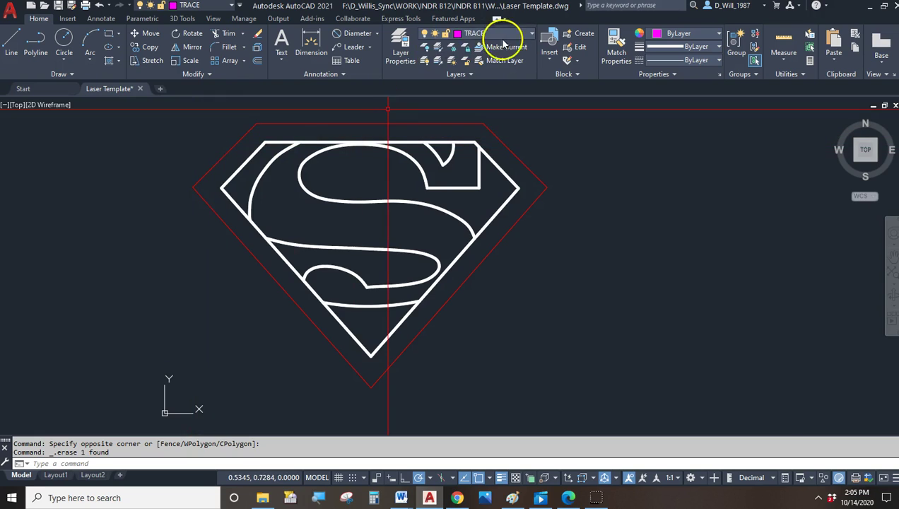
pyautogui.click(503, 37)
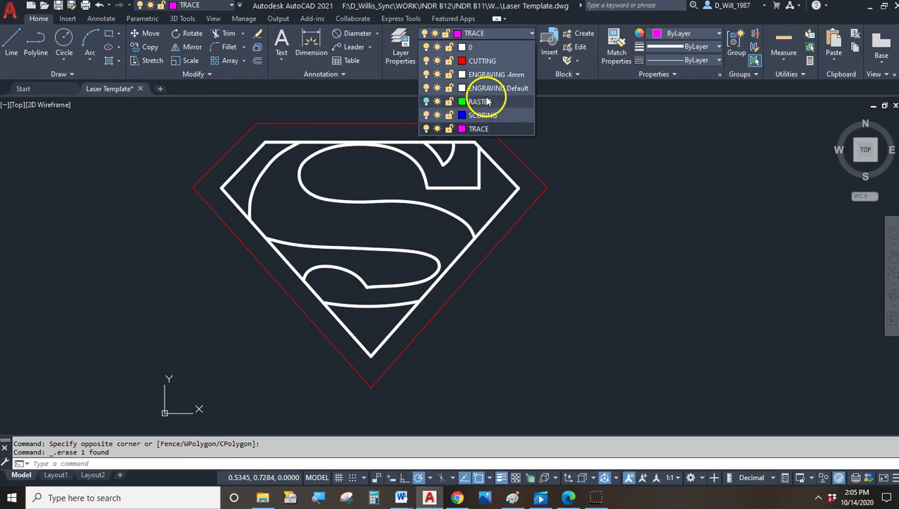
pyautogui.click(483, 90)
# Try hatching the S-shaped band with the ANSI31 pattern, and delete that hatch
pyautogui.click(119, 61)
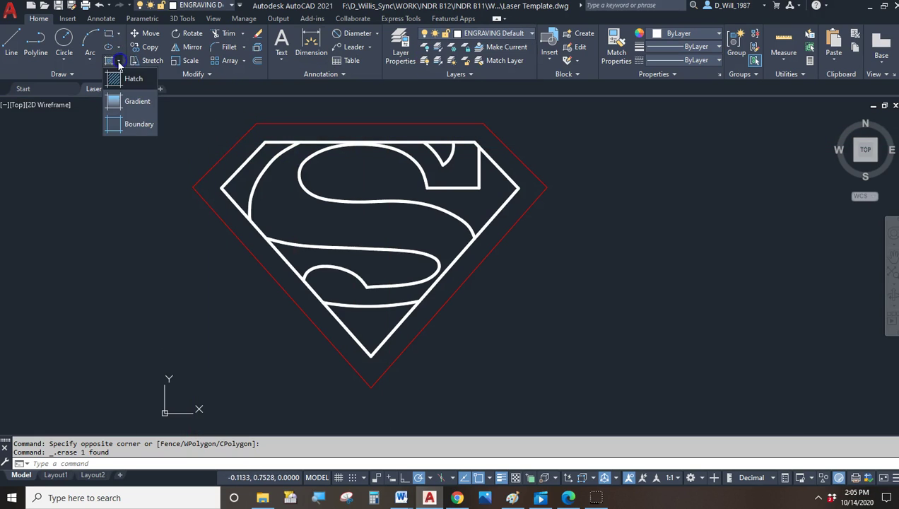
pyautogui.click(119, 80)
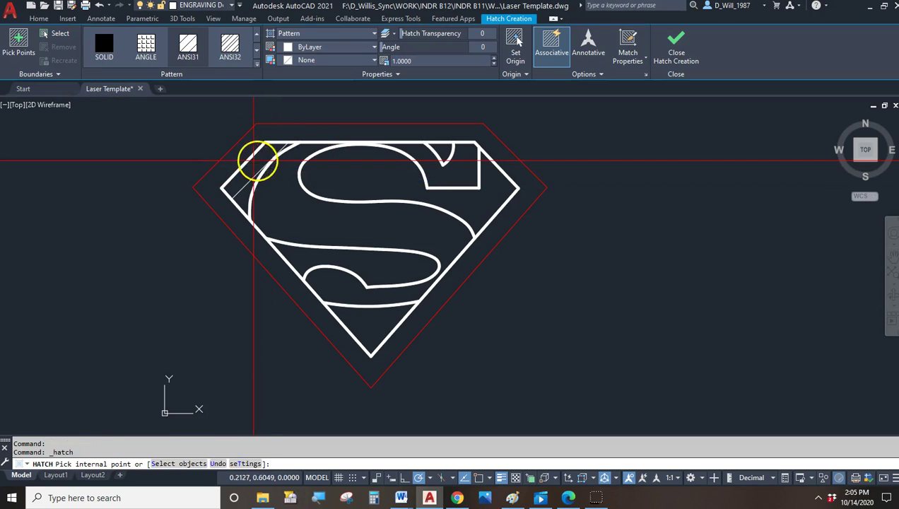
pyautogui.click(190, 45)
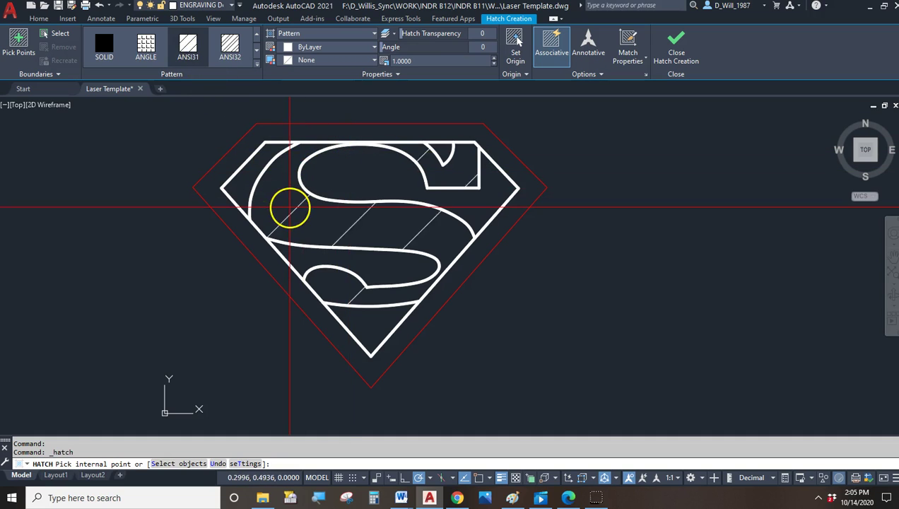
pyautogui.click(311, 200)
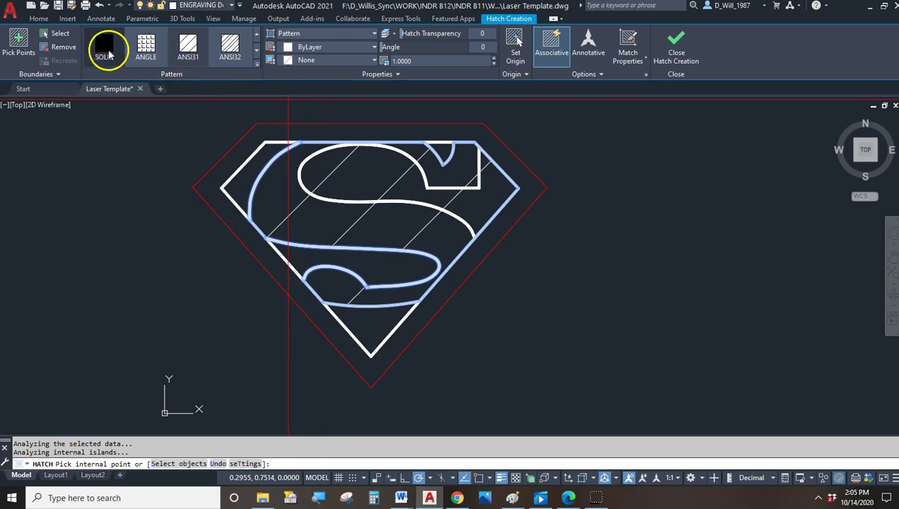
pyautogui.click(104, 45)
pyautogui.press('Escape')
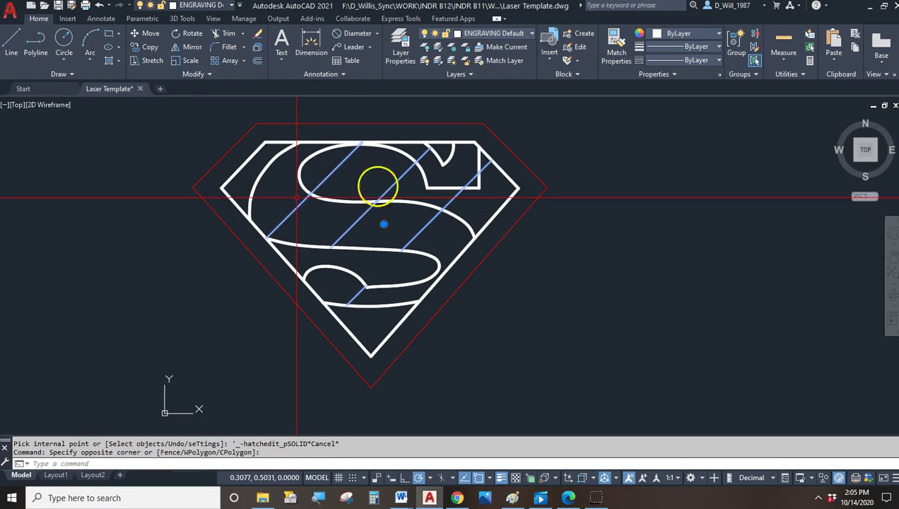
pyautogui.click(372, 183)
pyautogui.press('Delete')
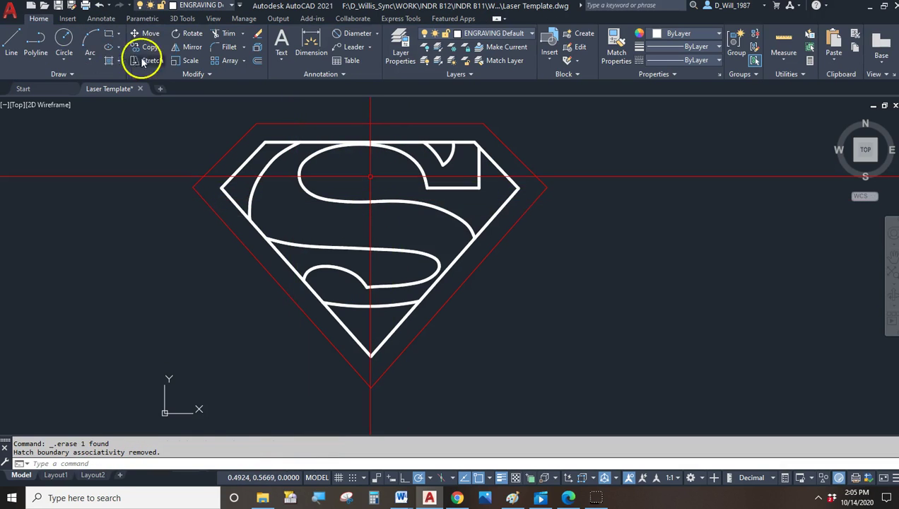
# Fill the five regions surrounding the S inside the inner diamond, including the small notch, with a solid hatch
pyautogui.click(110, 62)
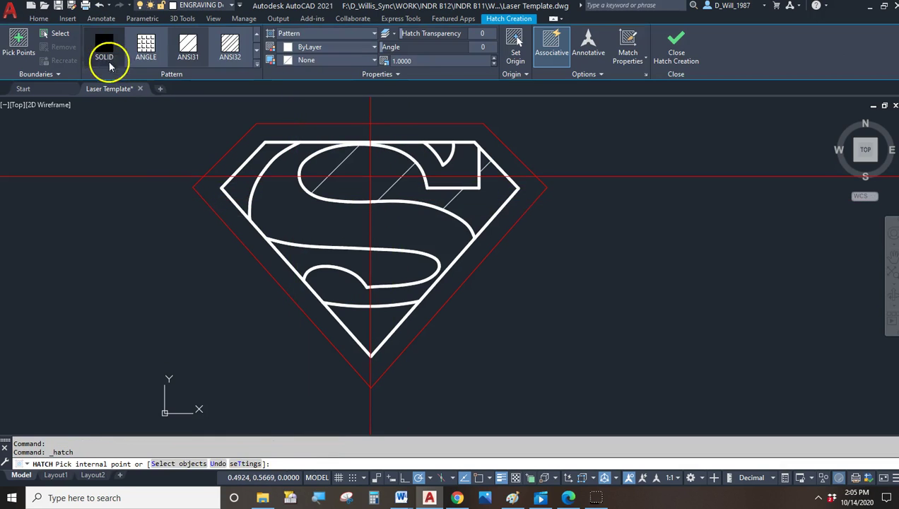
pyautogui.click(327, 175)
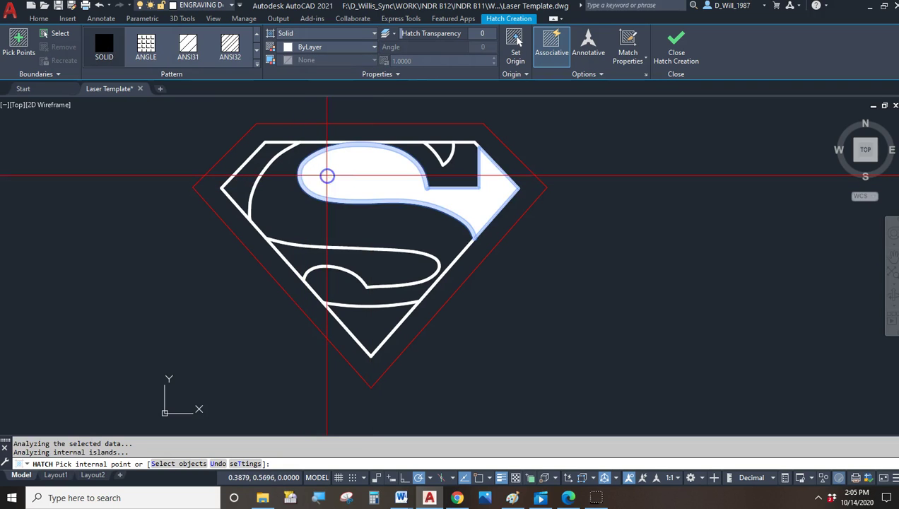
pyautogui.click(253, 176)
pyautogui.click(358, 274)
pyautogui.click(372, 316)
pyautogui.click(425, 178)
pyautogui.click(442, 153)
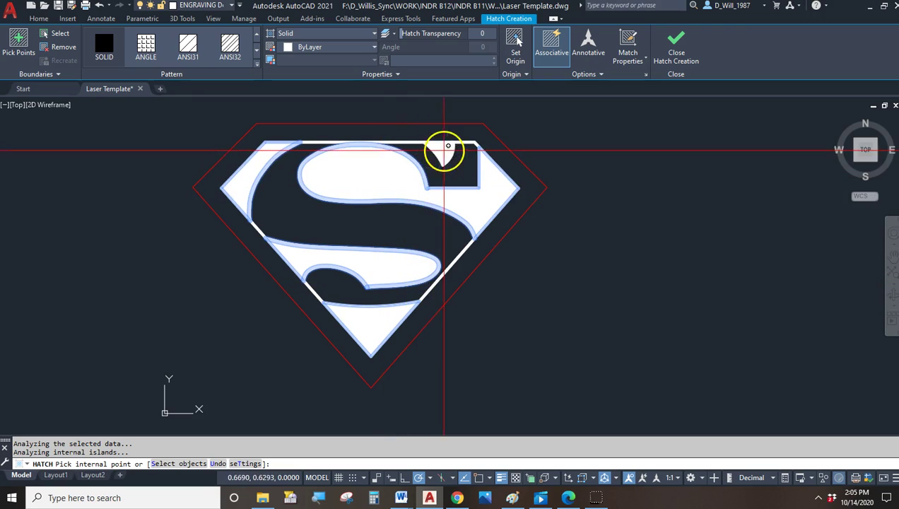
pyautogui.rightClick(482, 221)
# Copy the complete hatched emblem with its outlines horizontally to the right of the original
pyautogui.scroll(-4, 422, 305)
pyautogui.scroll(6, 423, 305)
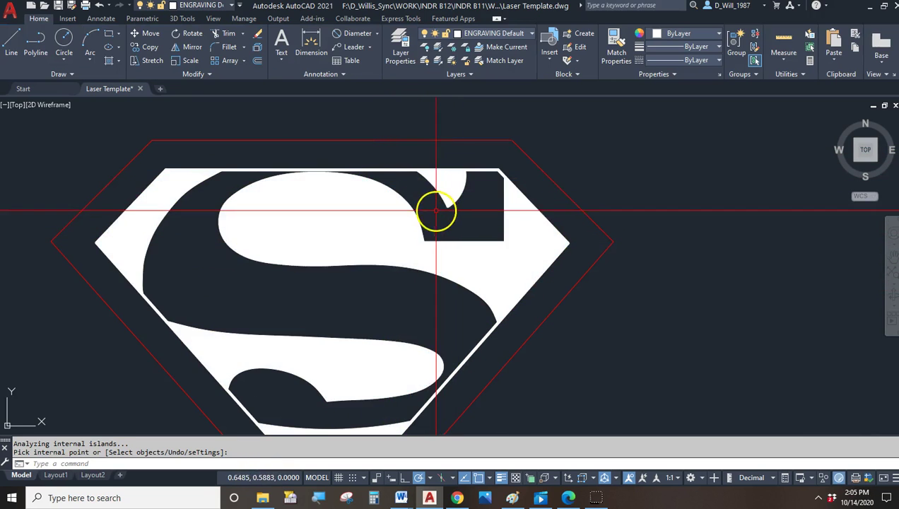
pyautogui.scroll(2, 181, 217)
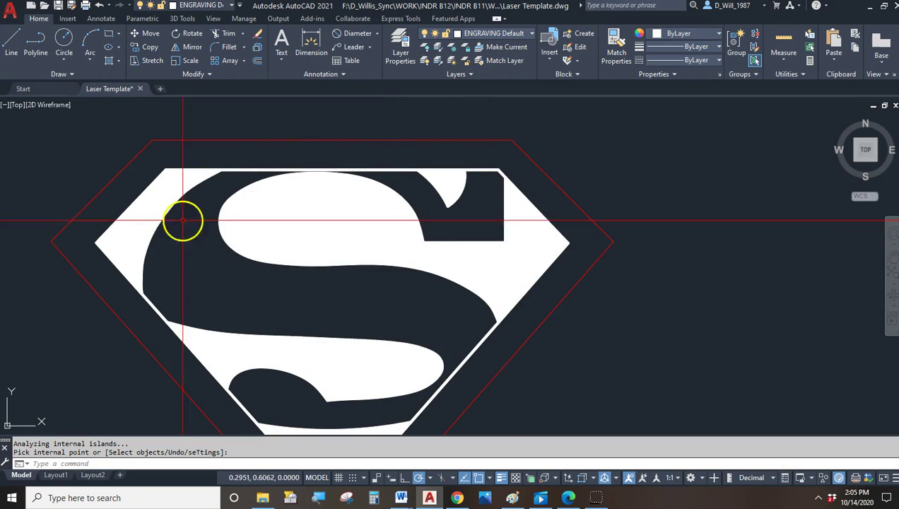
pyautogui.scroll(-4, 397, 240)
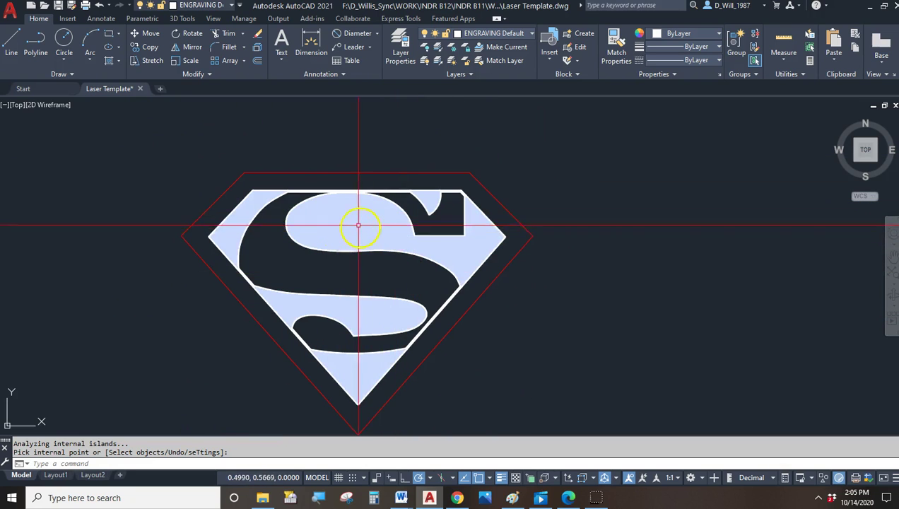
pyautogui.moveTo(374, 232); pyautogui.dragTo(360, 200, button='middle')
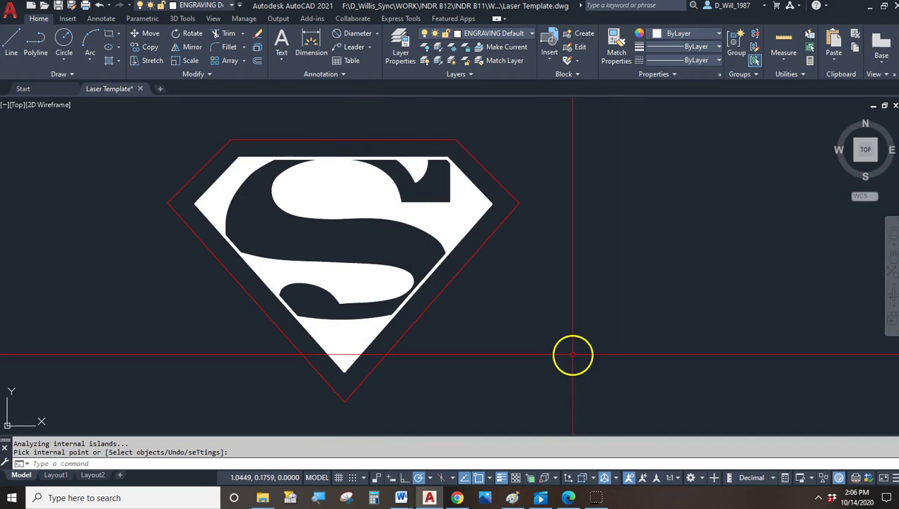
pyautogui.scroll(-2, 353, 261)
pyautogui.click(216, 167)
pyautogui.click(520, 368)
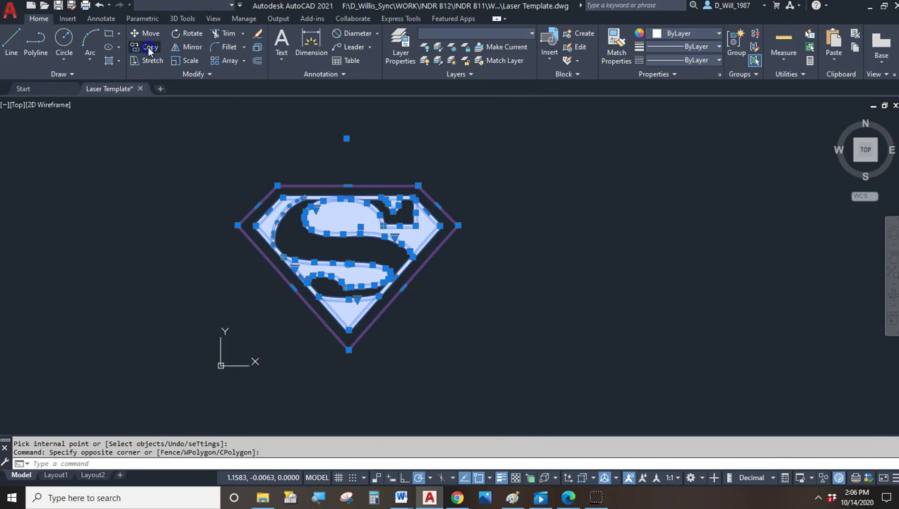
pyautogui.click(150, 48)
pyautogui.click(238, 225)
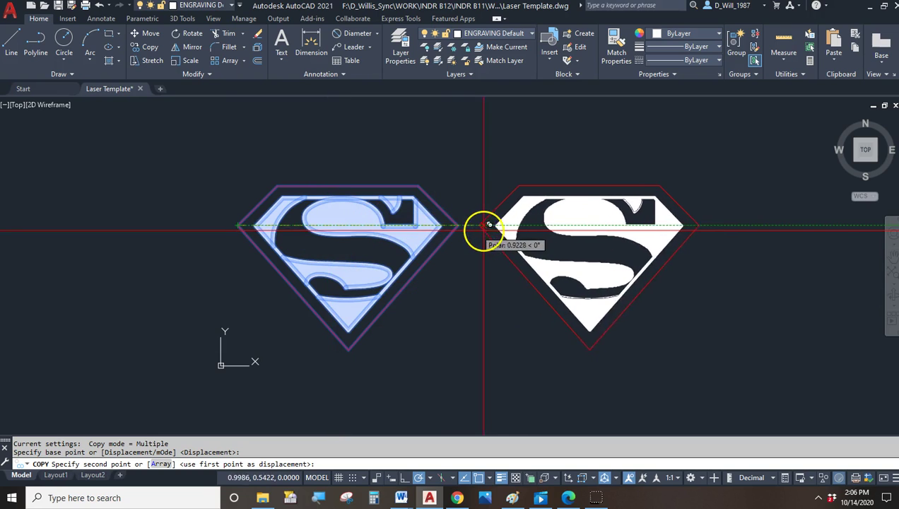
pyautogui.click(507, 228)
pyautogui.press('Escape')
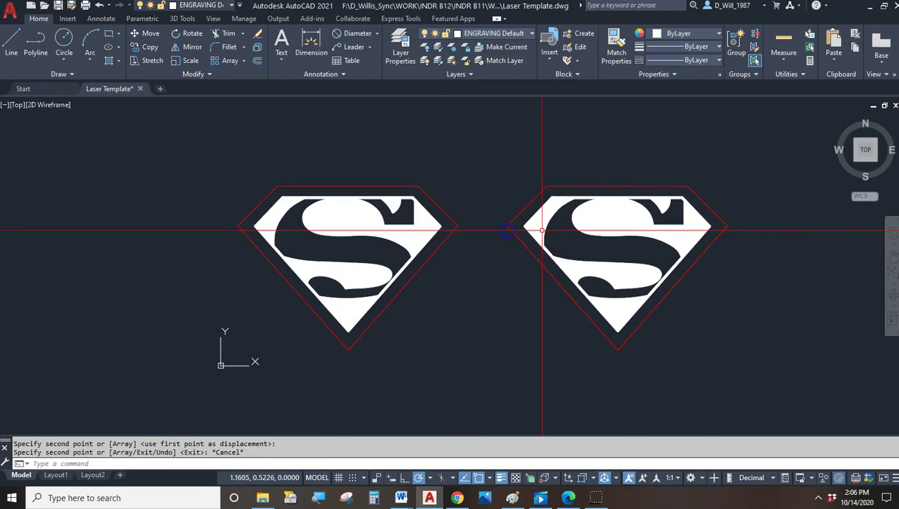
# Move every object of the copied emblem to layer 0
pyautogui.click(720, 344)
pyautogui.click(552, 160)
pyautogui.click(477, 36)
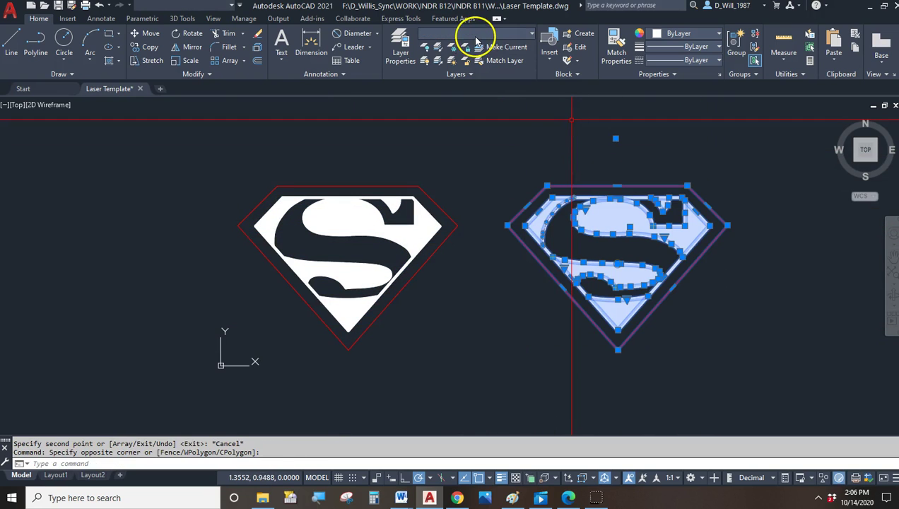
pyautogui.click(482, 87)
pyautogui.press('Escape')
pyautogui.press('Escape')
# Copy the layer 0 emblem twice more to the right, in line and at the same spacing as the first two emblems
pyautogui.moveTo(697, 283); pyautogui.dragTo(426, 230, button='middle')
pyautogui.click(466, 288)
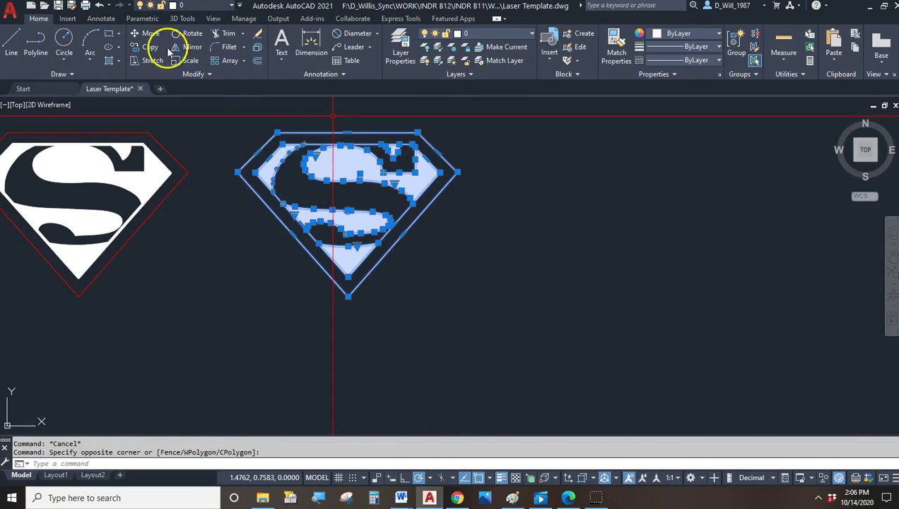
pyautogui.click(139, 48)
pyautogui.click(149, 132)
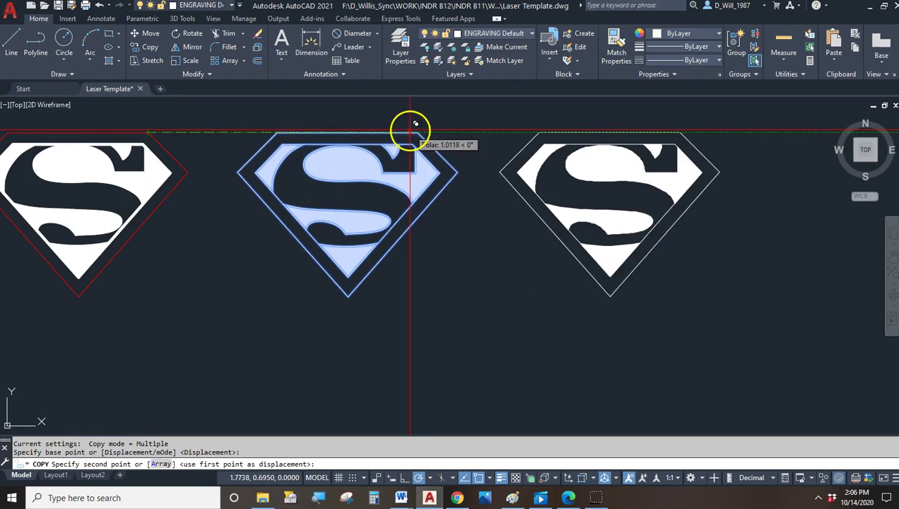
pyautogui.click(689, 132)
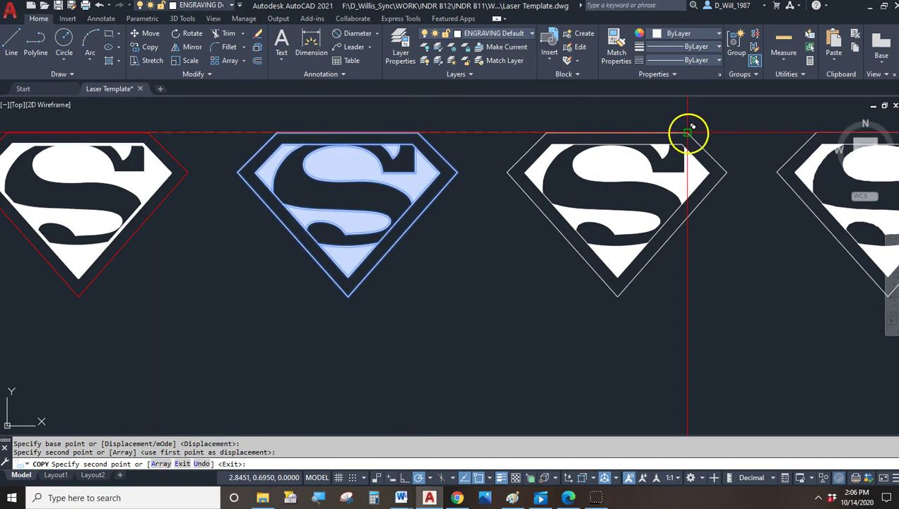
pyautogui.press('Escape')
# Copy the three layer 0 emblems straight down to form a second row beneath them
pyautogui.scroll(-4, 693, 171)
pyautogui.click(685, 294)
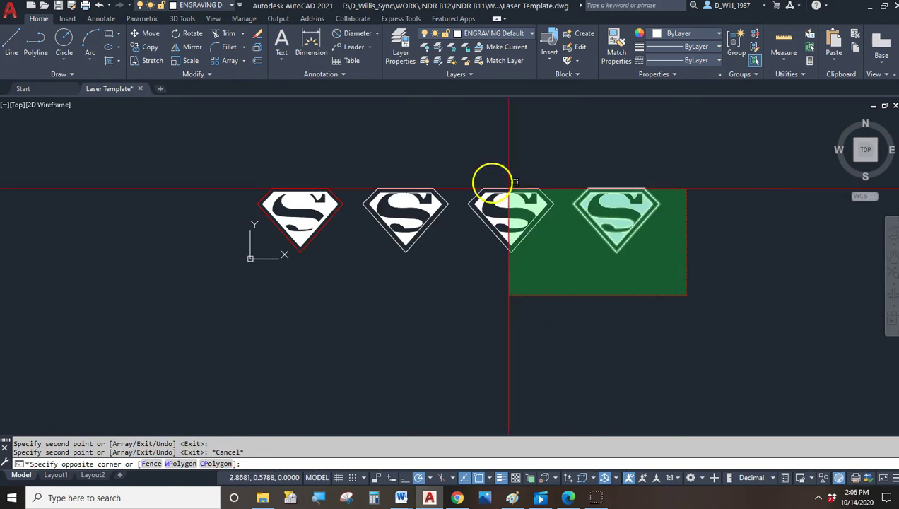
pyautogui.click(349, 134)
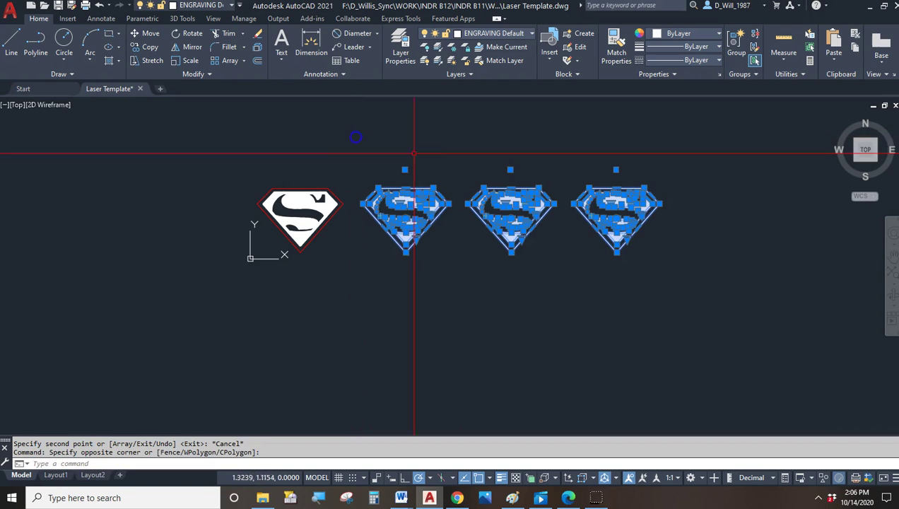
pyautogui.click(152, 48)
pyautogui.click(378, 187)
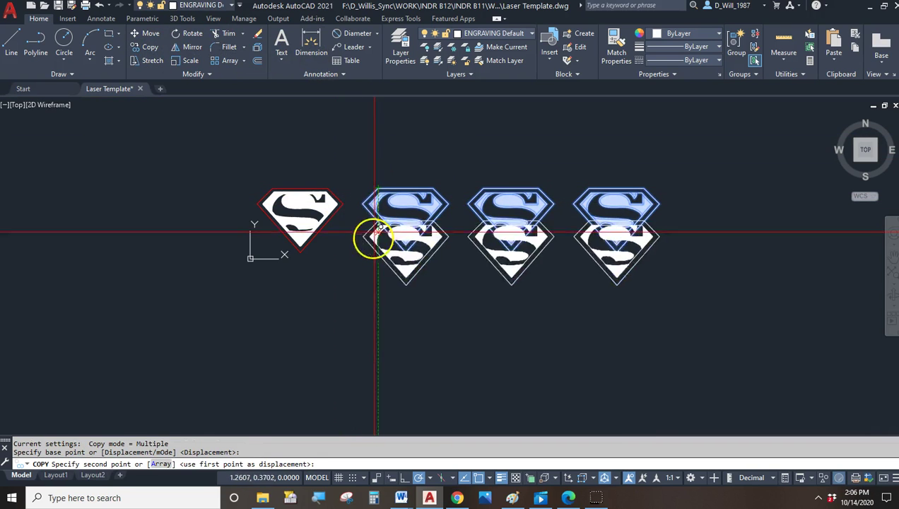
pyautogui.click(376, 276)
pyautogui.press('Escape')
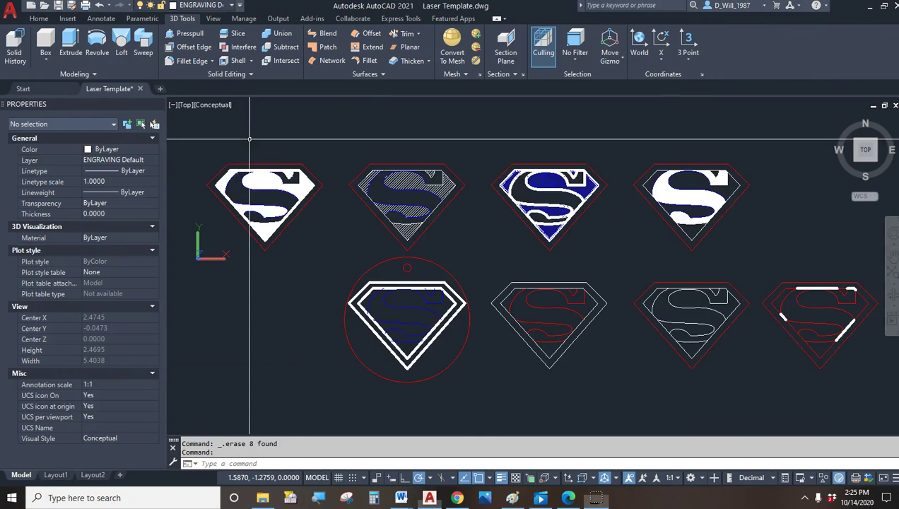
# Move the two small arcs and the adjoining vertical and horizontal lines of the line-hatched emblem's S to the SCORING layer
pyautogui.scroll(3, 231, 191)
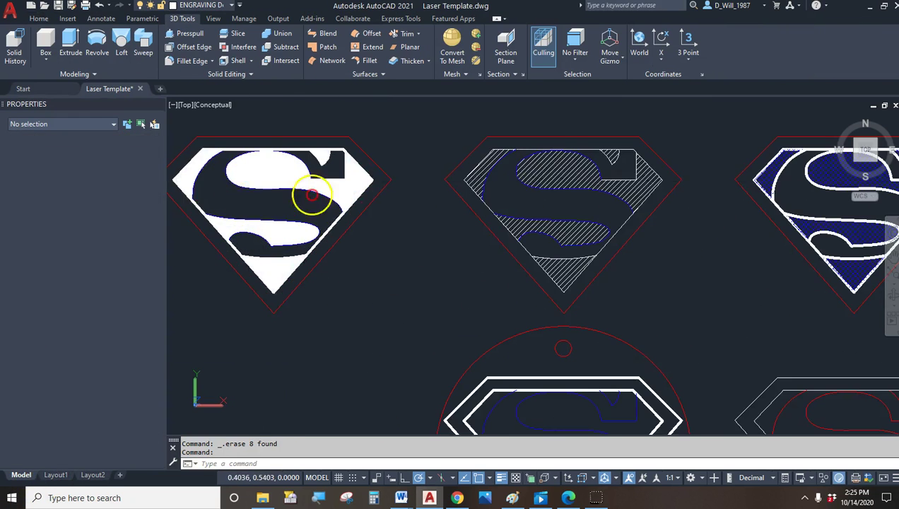
pyautogui.moveTo(311, 195); pyautogui.dragTo(445, 216, button='middle')
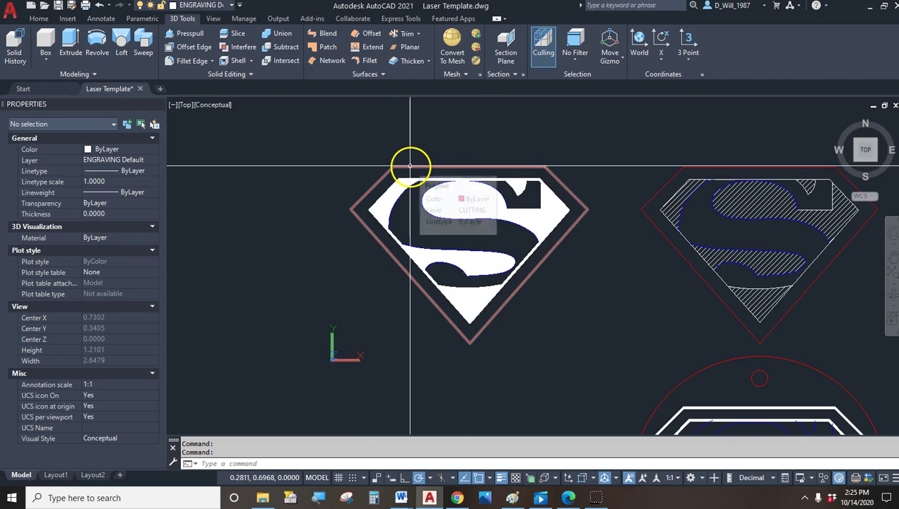
pyautogui.moveTo(634, 239)
pyautogui.mouseDown(button='middle')
pyautogui.moveTo(461, 244)
pyautogui.moveTo(406, 235)
pyautogui.mouseUp(button='middle')
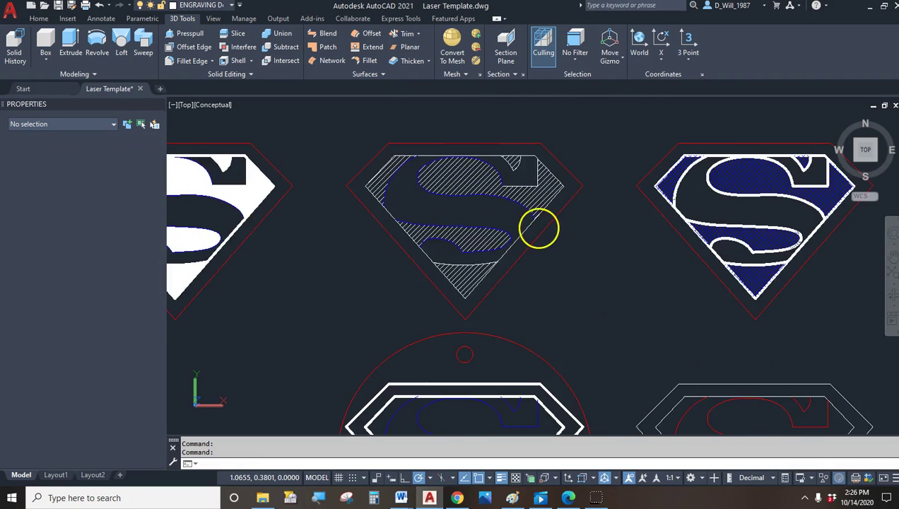
pyautogui.scroll(2, 539, 228)
pyautogui.moveTo(539, 168); pyautogui.dragTo(534, 182, button='middle')
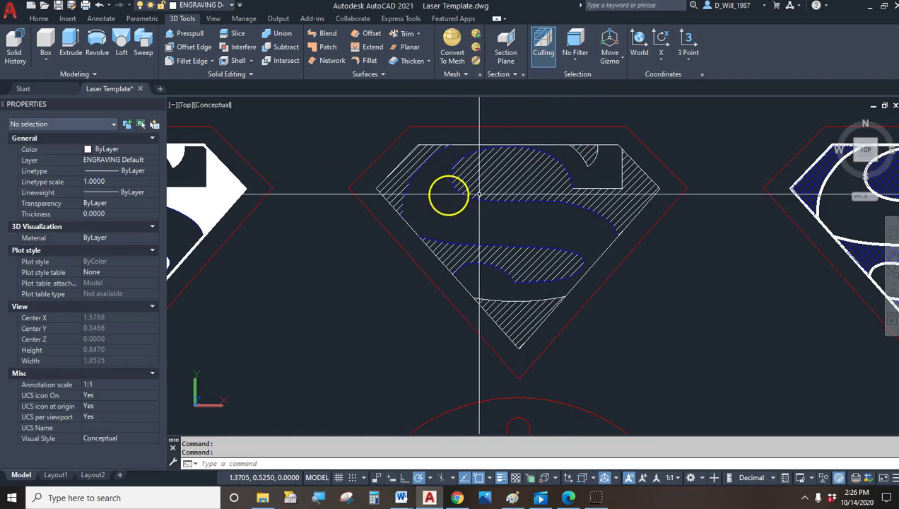
pyautogui.scroll(5, 445, 194)
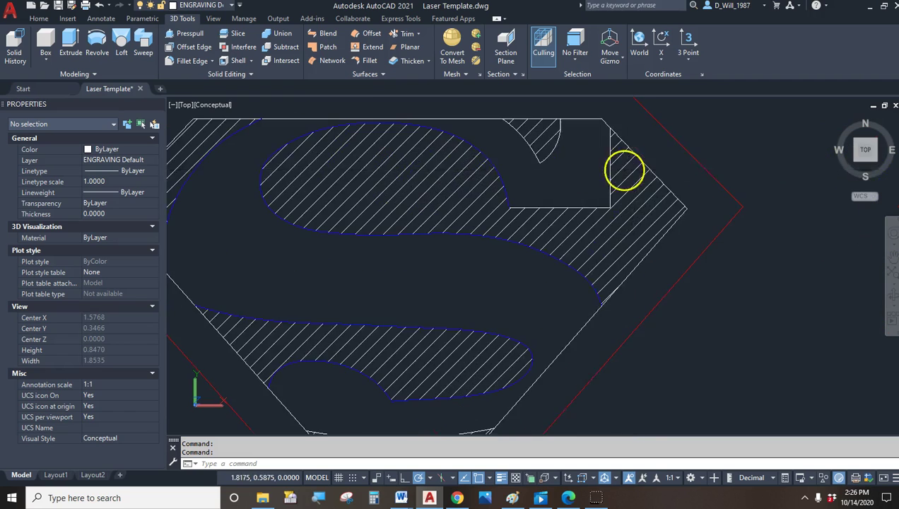
pyautogui.click(546, 150)
pyautogui.click(576, 127)
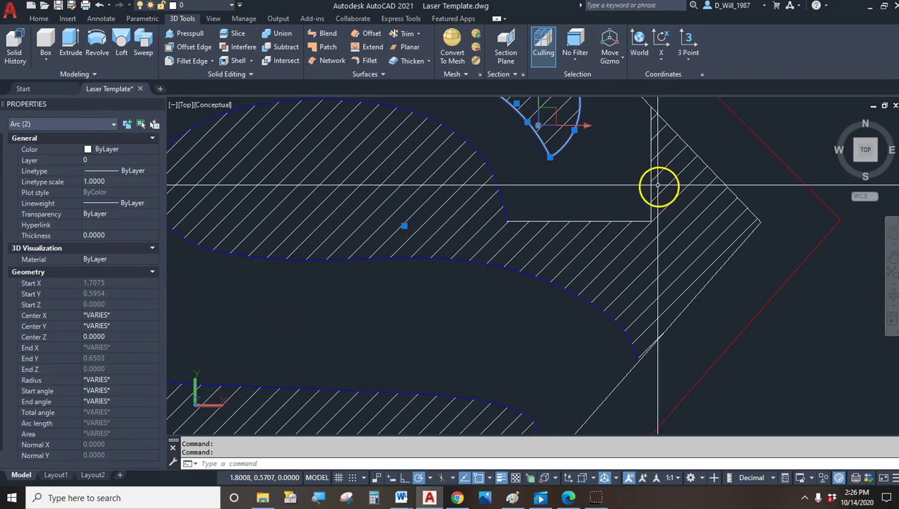
pyautogui.click(651, 177)
pyautogui.click(634, 220)
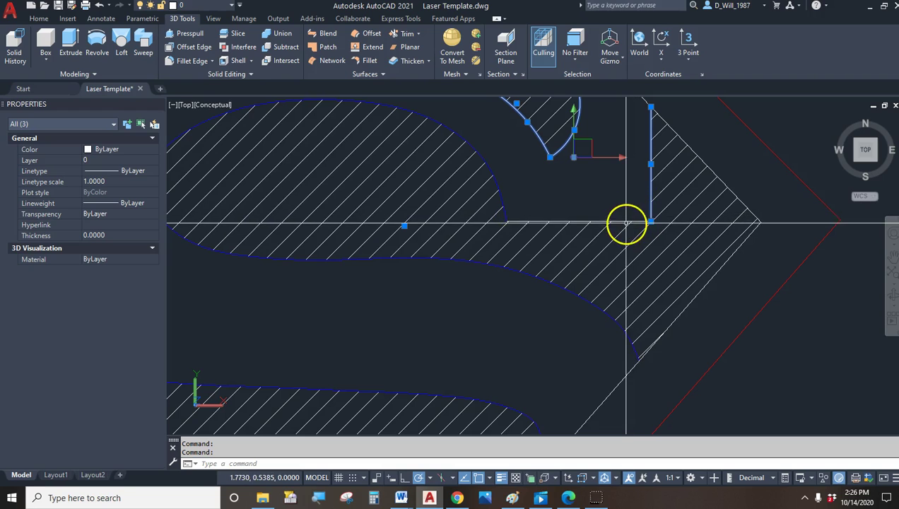
pyautogui.click(621, 221)
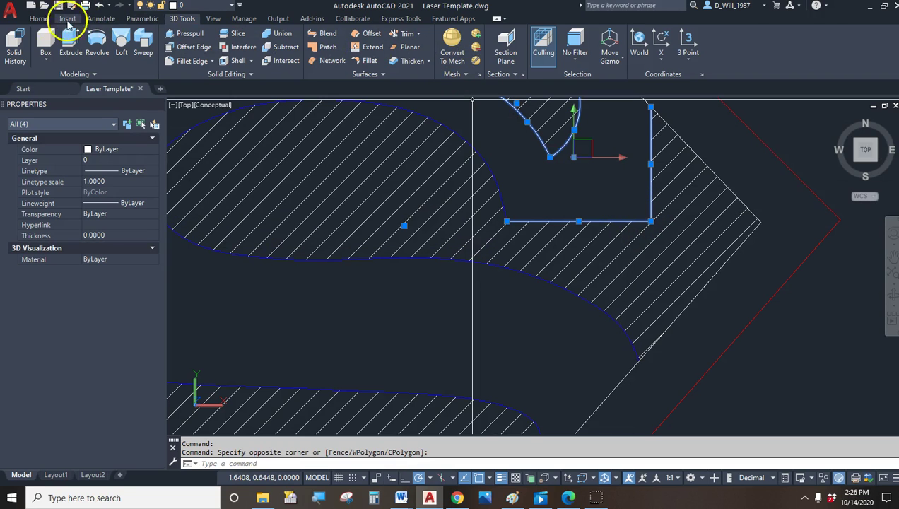
pyautogui.click(50, 21)
pyautogui.click(502, 34)
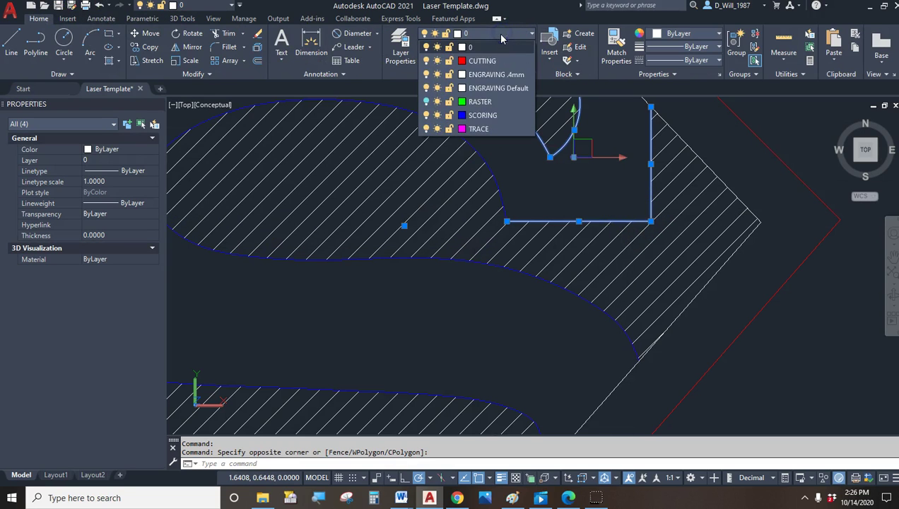
pyautogui.click(498, 88)
pyautogui.press('Escape')
pyautogui.scroll(-5, 662, 168)
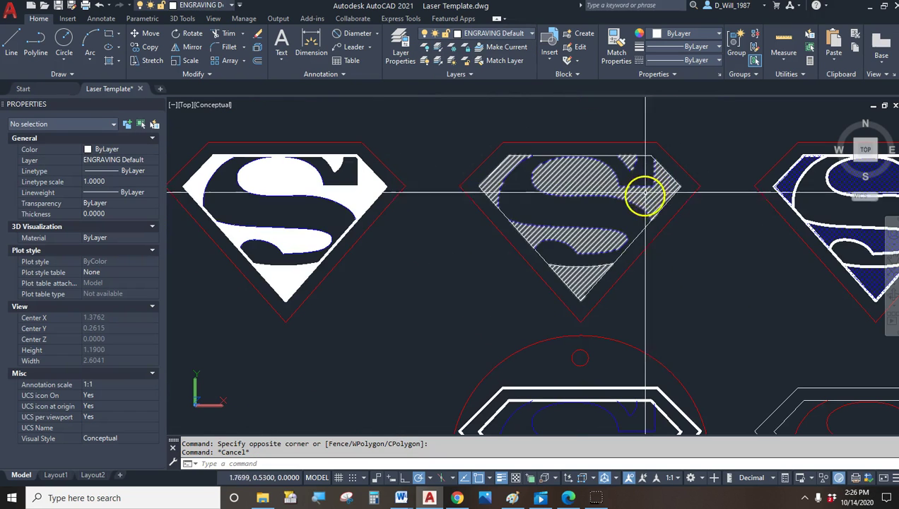
# Move the arc above the lower triangular hatch of the line-hatched emblem to the SCORING layer
pyautogui.scroll(5, 609, 277)
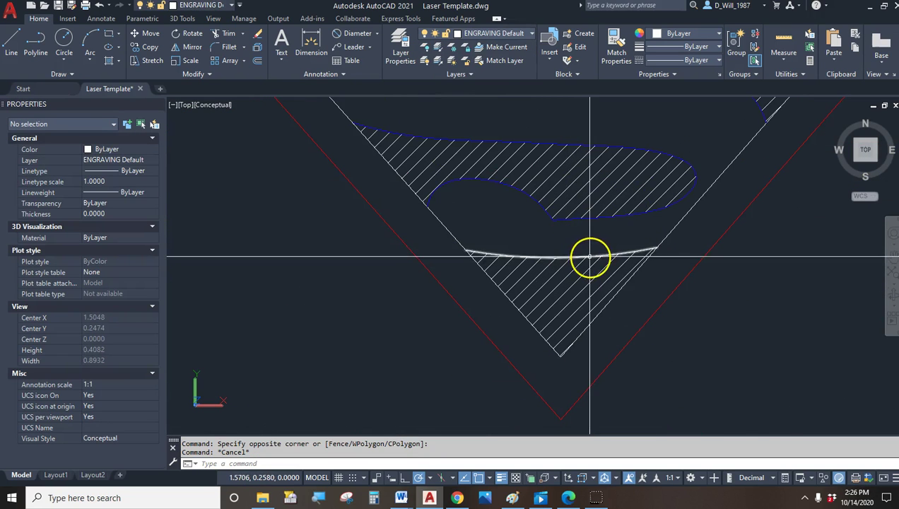
pyautogui.click(590, 257)
pyautogui.click(493, 34)
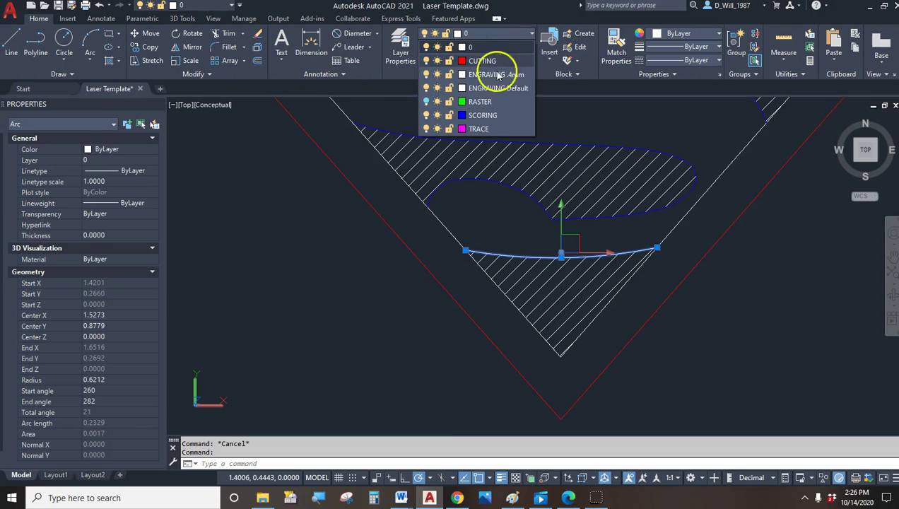
pyautogui.click(483, 115)
pyautogui.press('Escape')
pyautogui.scroll(-5, 583, 168)
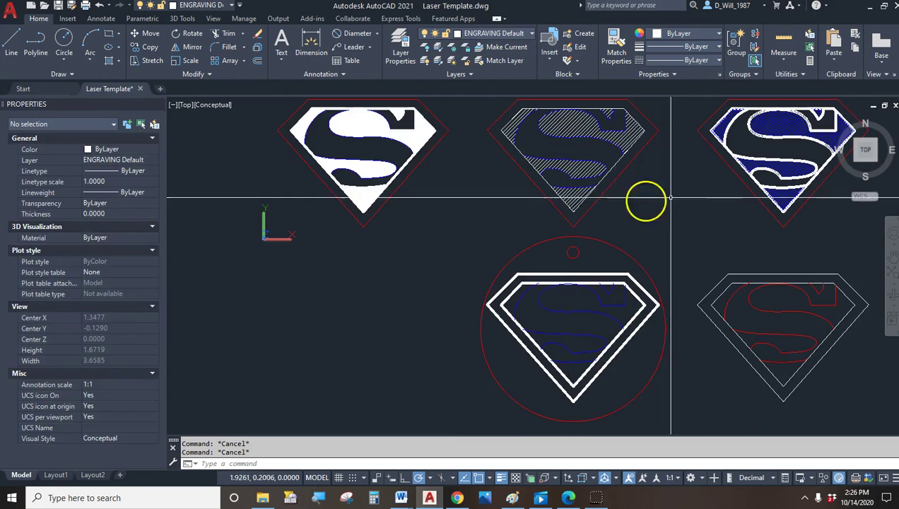
# Examine the cross-hatched emblem with thick outlines and the solid-filled S emblem in the upper row
pyautogui.moveTo(643, 198); pyautogui.dragTo(426, 222, button='middle')
pyautogui.scroll(3, 560, 157)
pyautogui.moveTo(592, 144); pyautogui.dragTo(498, 180, button='middle')
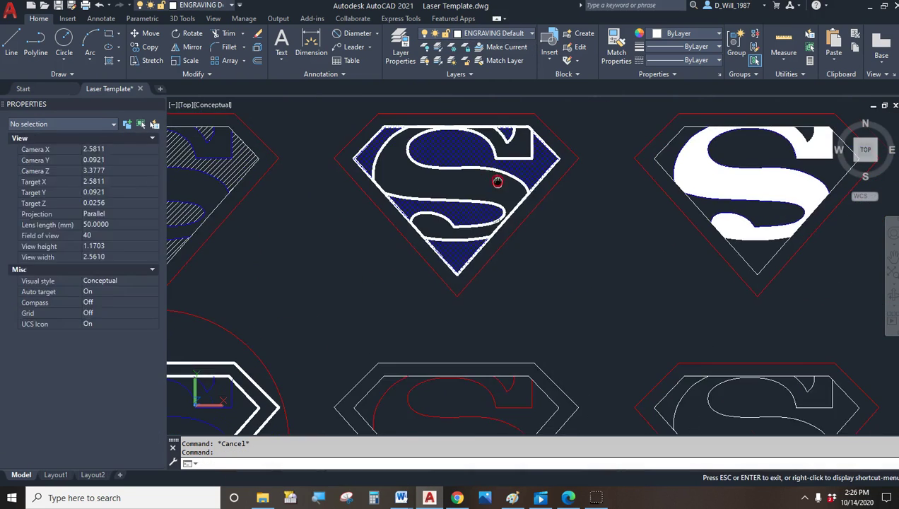
pyautogui.scroll(5, 469, 190)
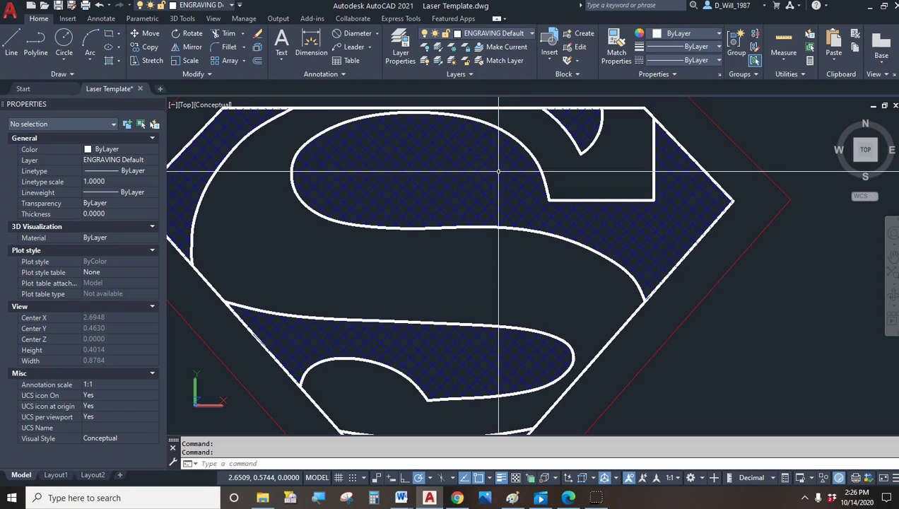
pyautogui.scroll(-4, 498, 171)
pyautogui.scroll(-4, 528, 205)
pyautogui.scroll(3, 476, 208)
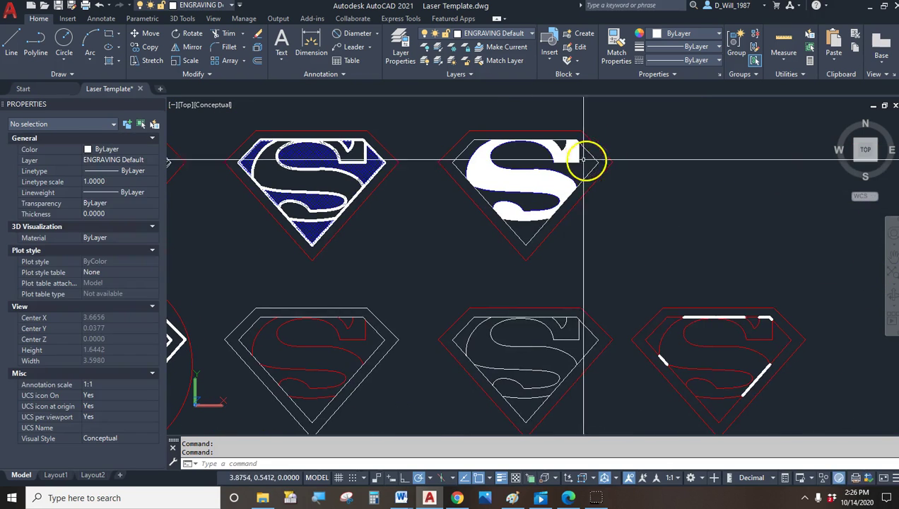
pyautogui.scroll(3, 559, 188)
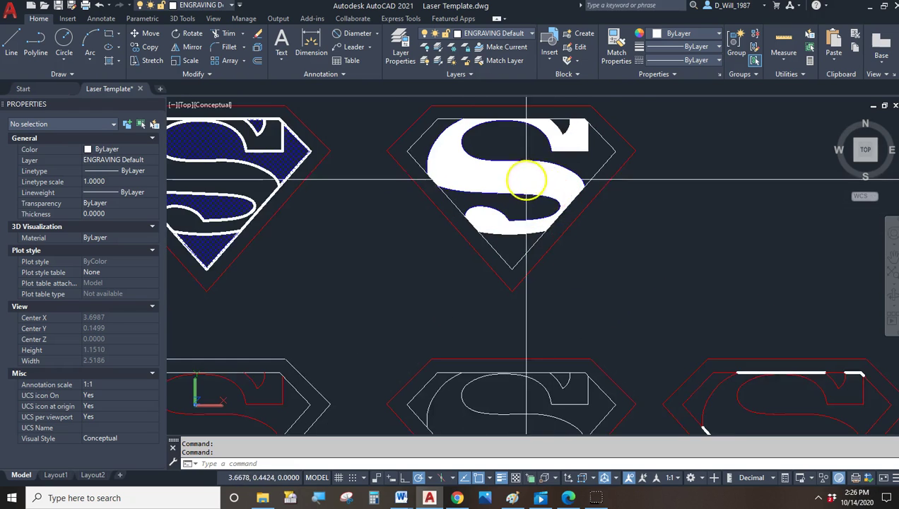
pyautogui.scroll(-5, 575, 192)
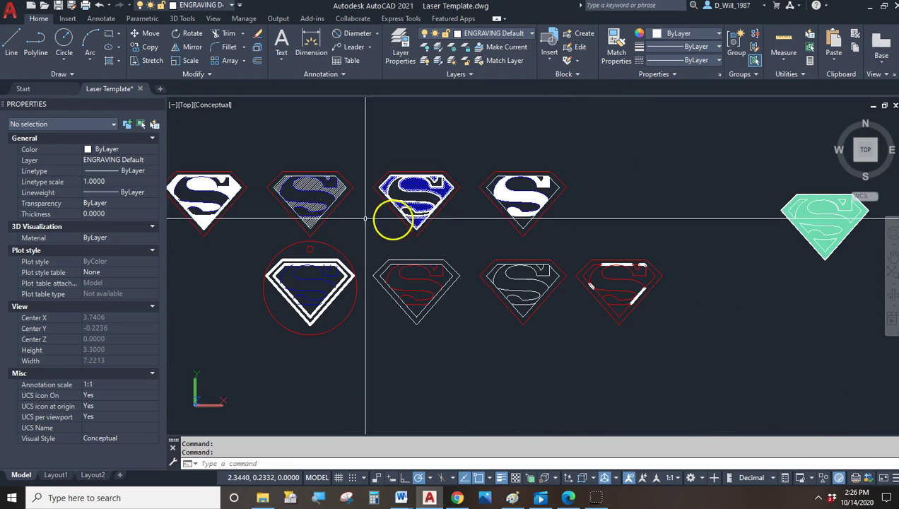
# Inspect the keychain emblem in the lower row, checking its circular cut line, hanging hole, and thick inner and outer outlines
pyautogui.scroll(4, 321, 298)
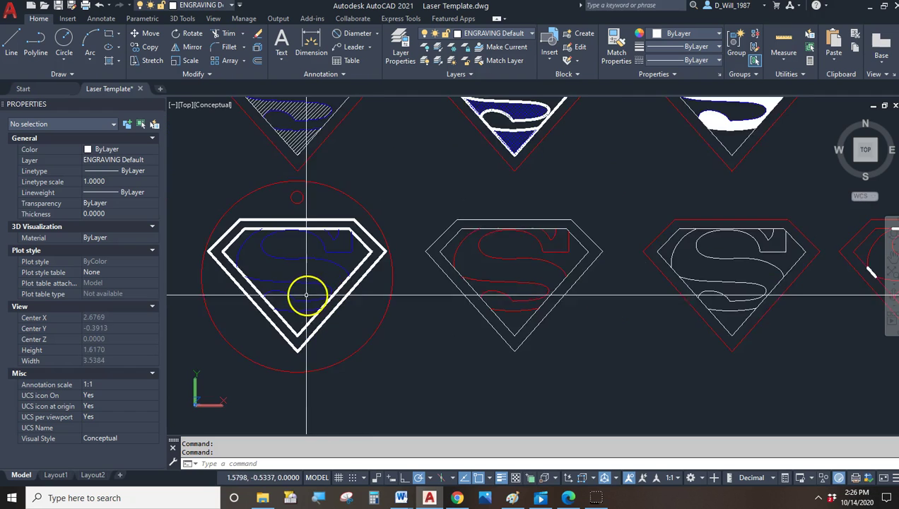
pyautogui.moveTo(311, 295); pyautogui.dragTo(465, 269, button='middle')
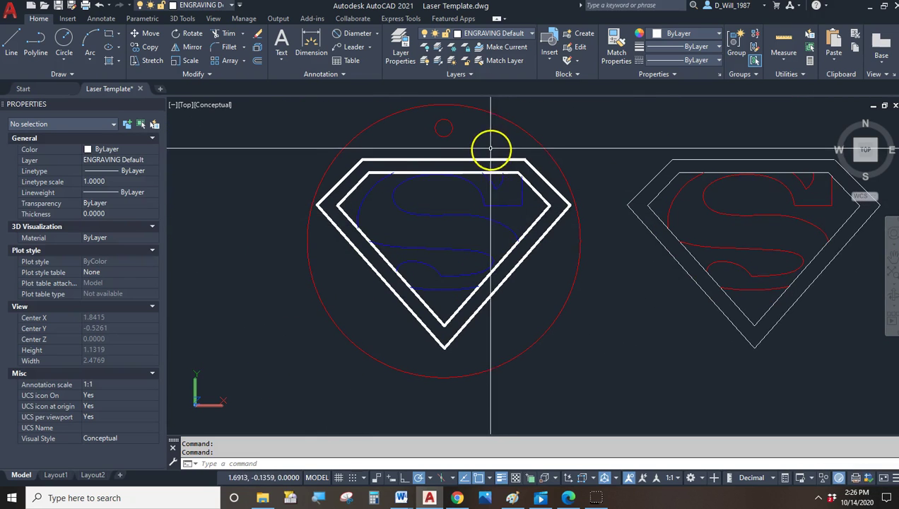
pyautogui.click(501, 115)
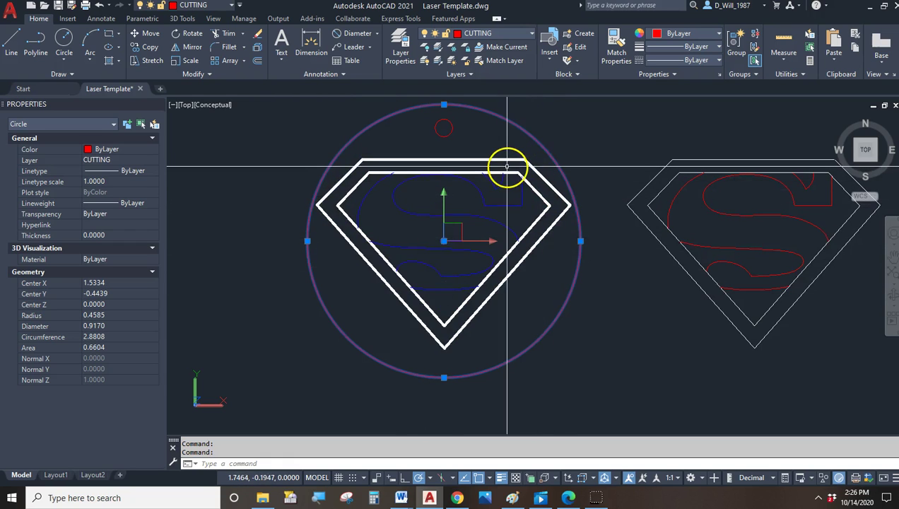
pyautogui.scroll(2, 505, 168)
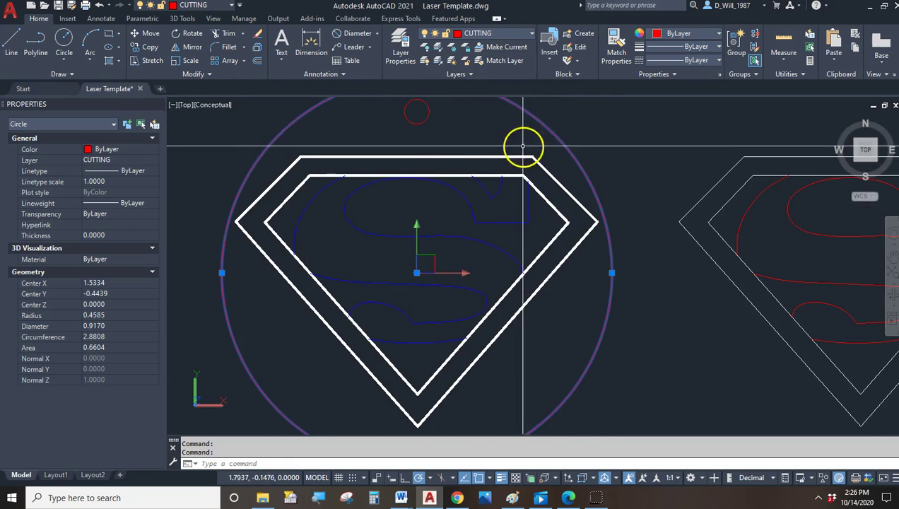
pyautogui.moveTo(468, 136); pyautogui.dragTo(469, 188, button='middle')
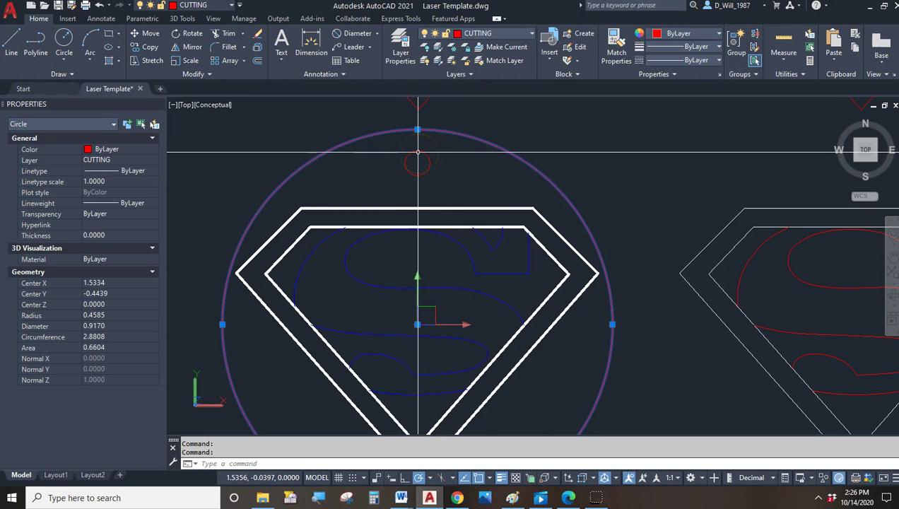
pyautogui.press('Escape')
pyautogui.moveTo(419, 154); pyautogui.dragTo(459, 79, button='middle')
pyautogui.click(239, 116)
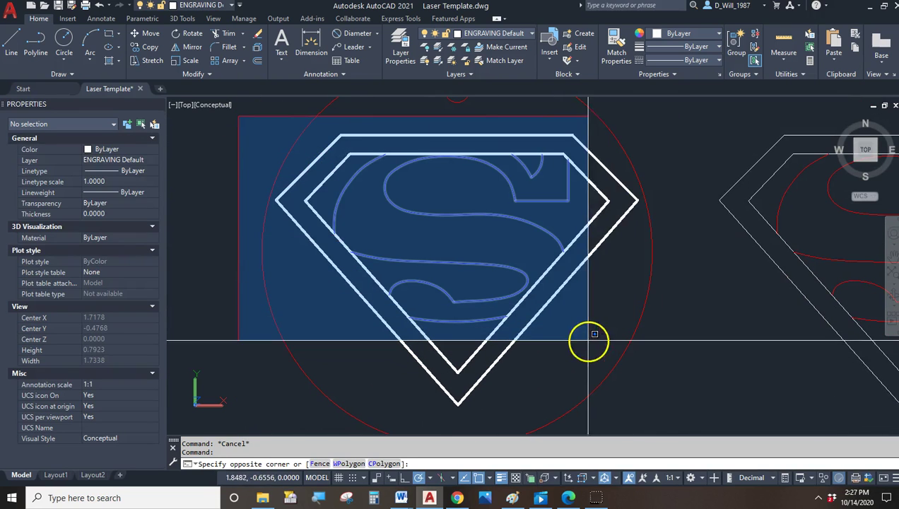
pyautogui.press('Escape')
pyautogui.click(585, 175)
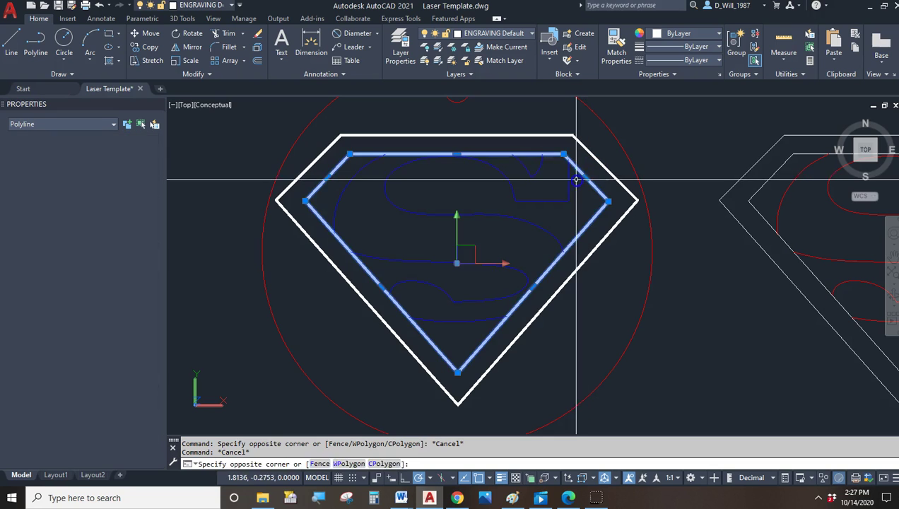
pyautogui.press('Escape')
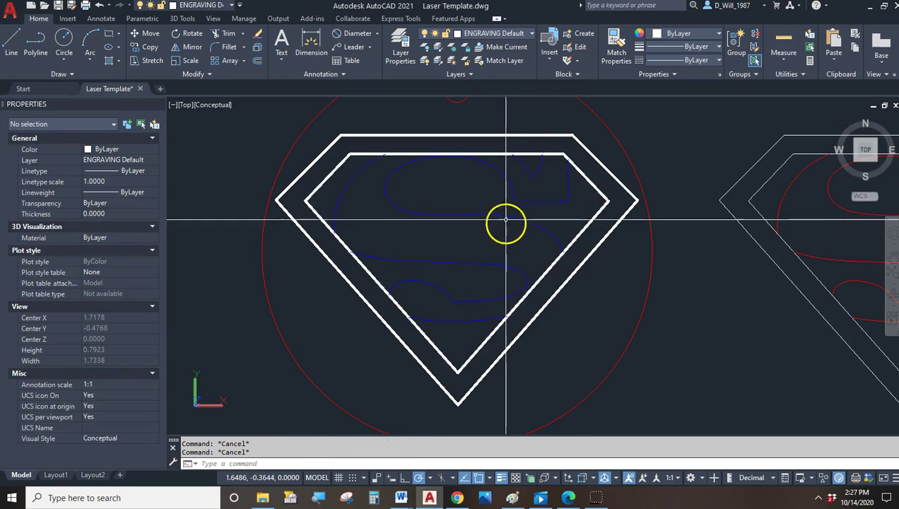
# Move the outer outline of the emblem with the red S, beside the keychain version, to the CUTTING layer
pyautogui.scroll(-4, 625, 285)
pyautogui.scroll(3, 558, 251)
pyautogui.scroll(2, 584, 244)
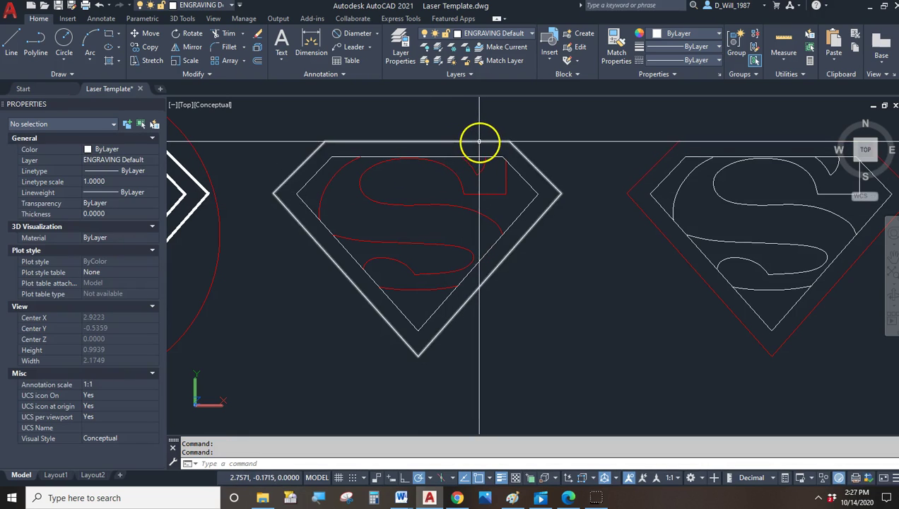
pyautogui.click(477, 142)
pyautogui.click(484, 34)
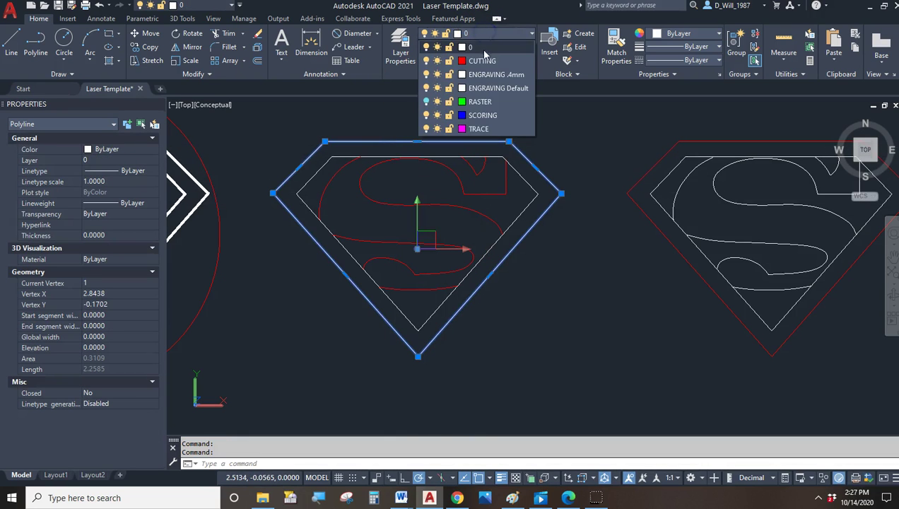
pyautogui.click(477, 58)
pyautogui.press('Escape')
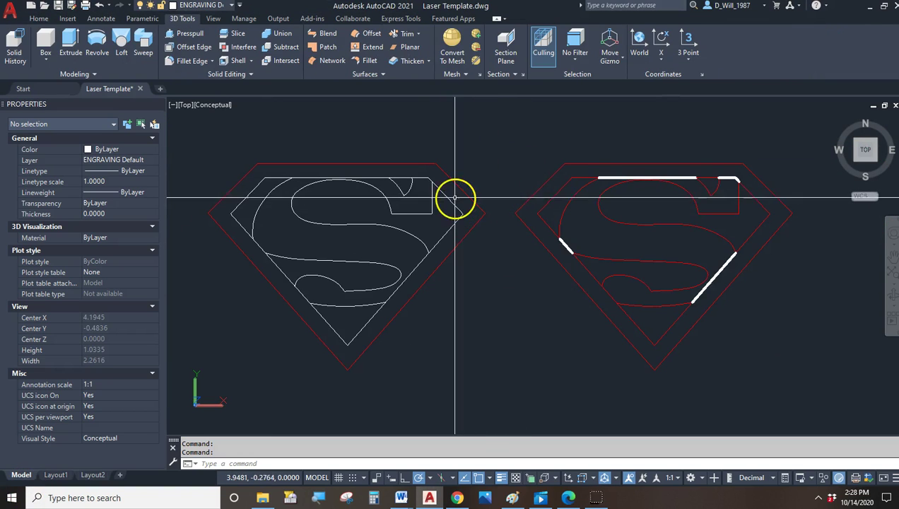
# Inspect the outer cut line of the white line-engraved emblem, and examine the extruded 3D emblem up close in SE Isometric view
pyautogui.click(459, 175)
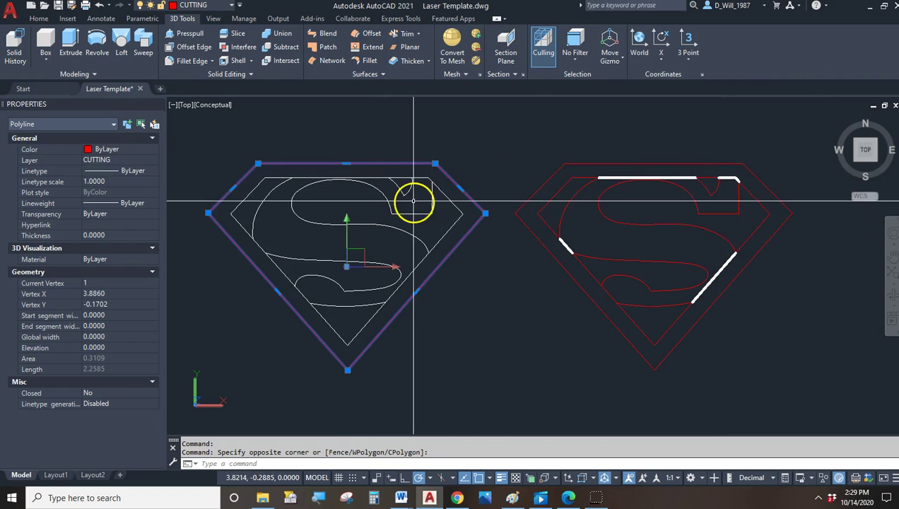
pyautogui.moveTo(633, 246); pyautogui.dragTo(427, 352, button='middle')
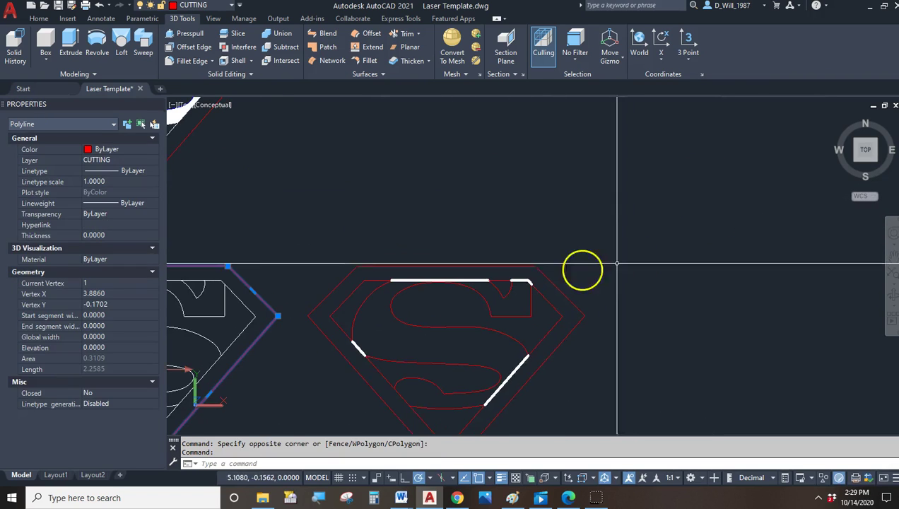
pyautogui.scroll(-4, 569, 274)
pyautogui.click(874, 159)
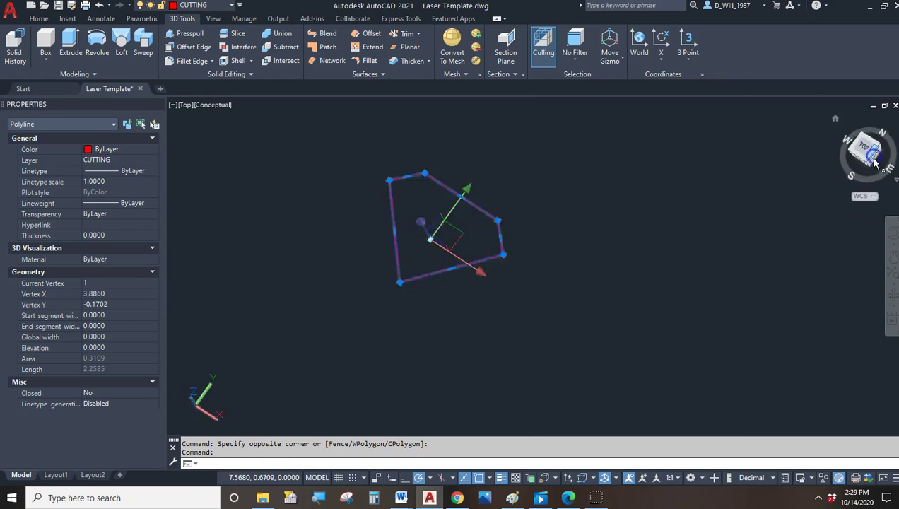
pyautogui.click(856, 152)
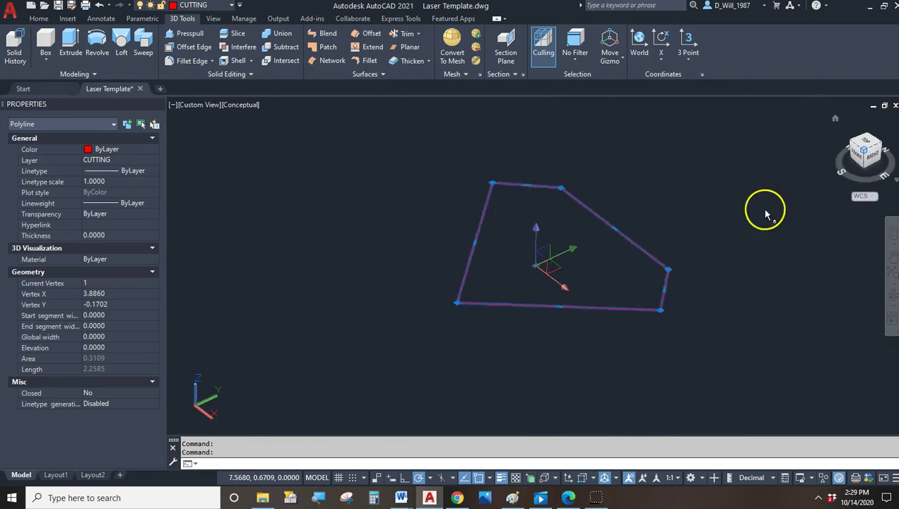
pyautogui.scroll(-3, 597, 293)
pyautogui.moveTo(664, 311); pyautogui.dragTo(171, 171, button='middle')
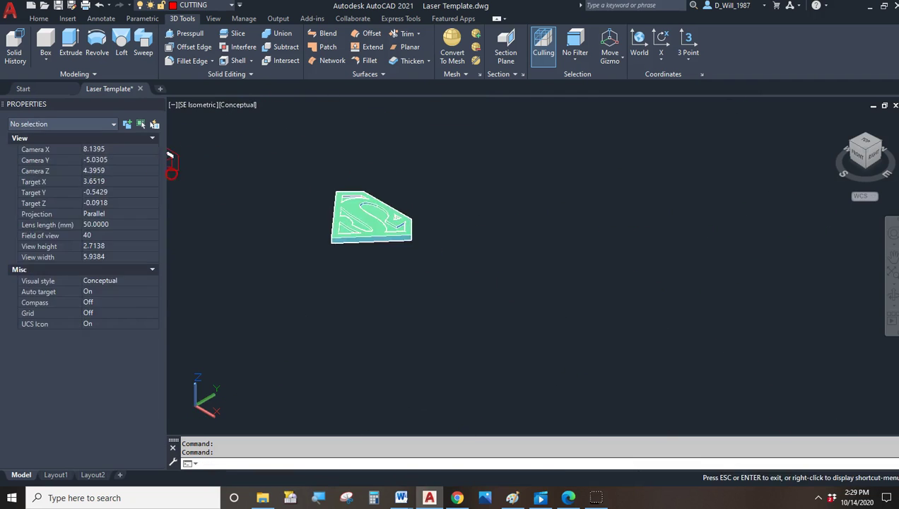
pyautogui.scroll(4, 172, 173)
pyautogui.scroll(2, 580, 270)
pyautogui.scroll(2, 647, 302)
pyautogui.press('Escape')
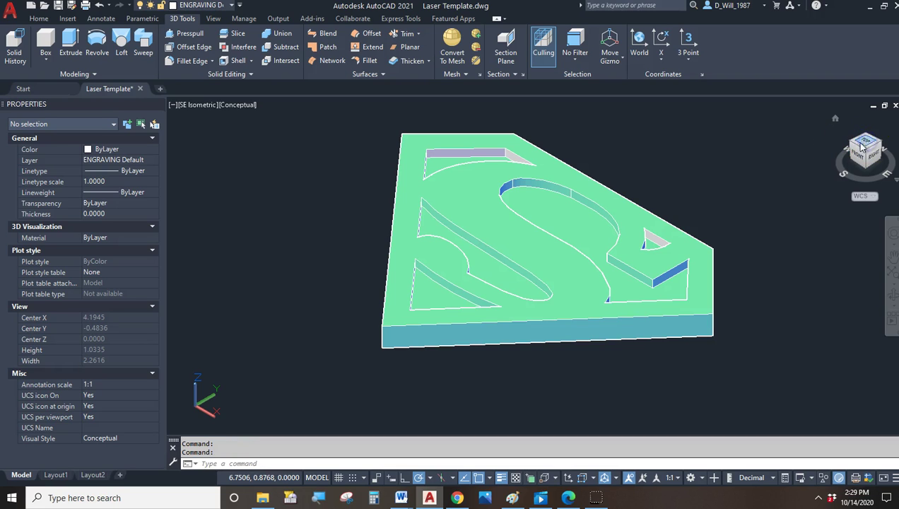
# Return to the Top view and examine both rows of emblem variations, then the first white-filled emblem in the upper row up close
pyautogui.click(191, 106)
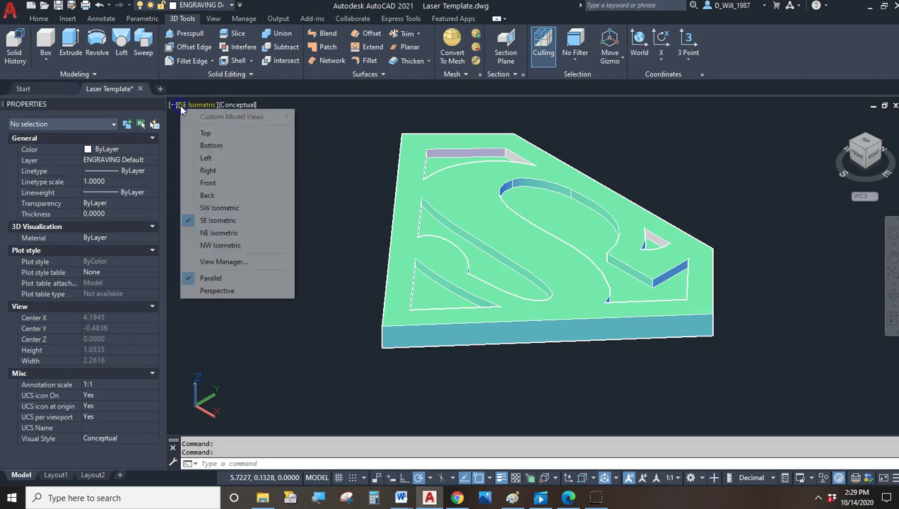
pyautogui.click(202, 133)
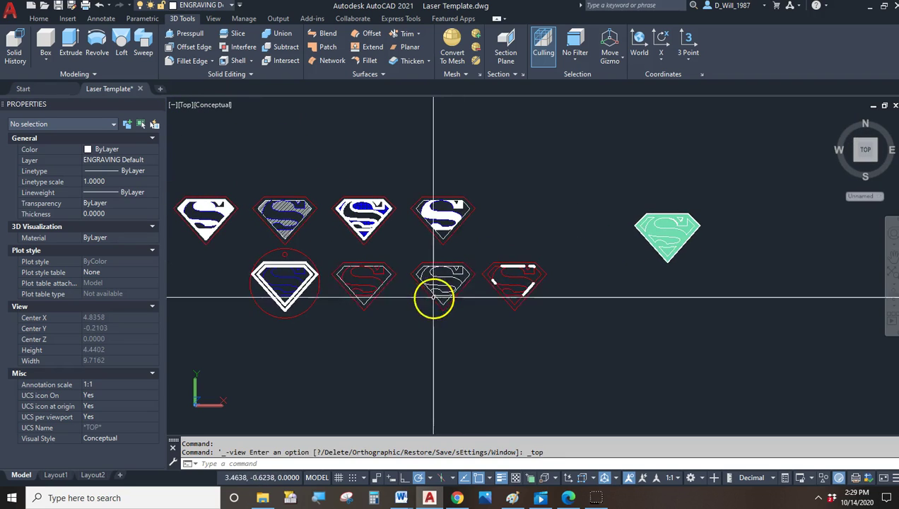
pyautogui.scroll(3, 521, 246)
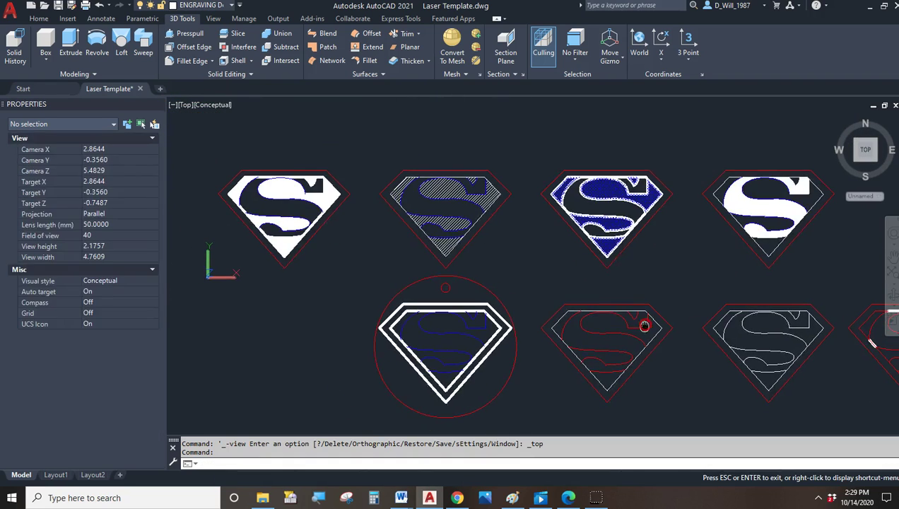
pyautogui.moveTo(601, 272); pyautogui.dragTo(539, 246, button='middle')
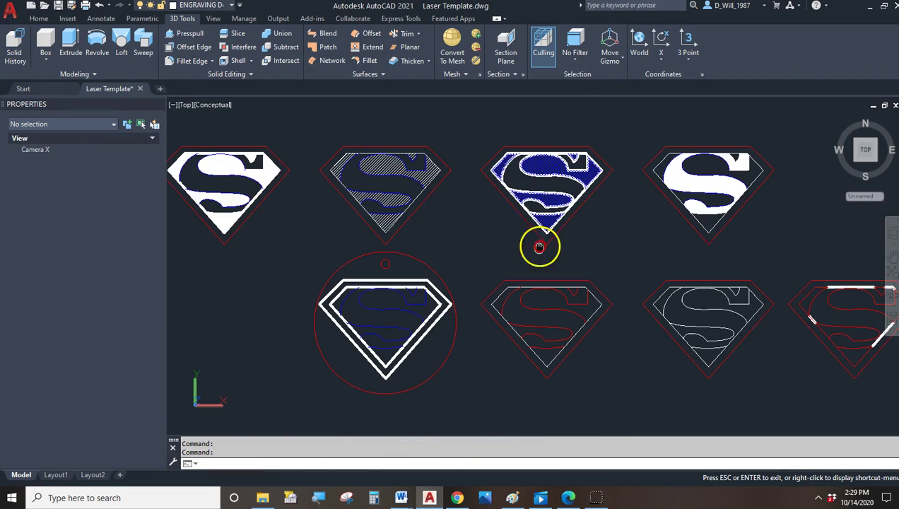
pyautogui.moveTo(363, 223); pyautogui.dragTo(424, 229, button='middle')
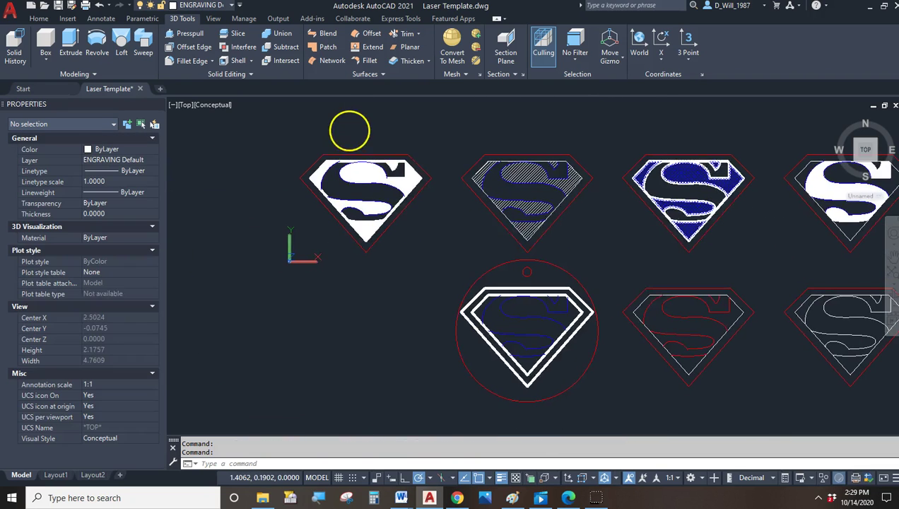
pyautogui.scroll(3, 344, 127)
pyautogui.moveTo(332, 160); pyautogui.dragTo(431, 202, button='middle')
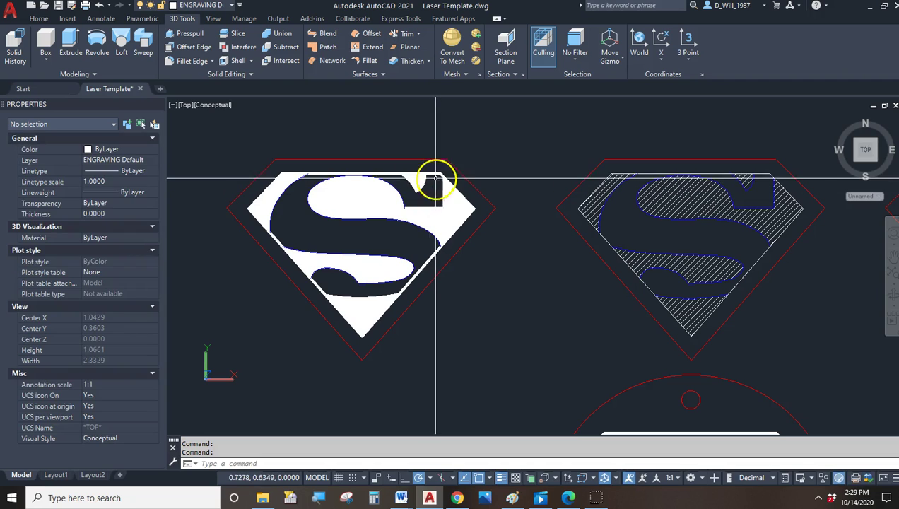
pyautogui.click(38, 19)
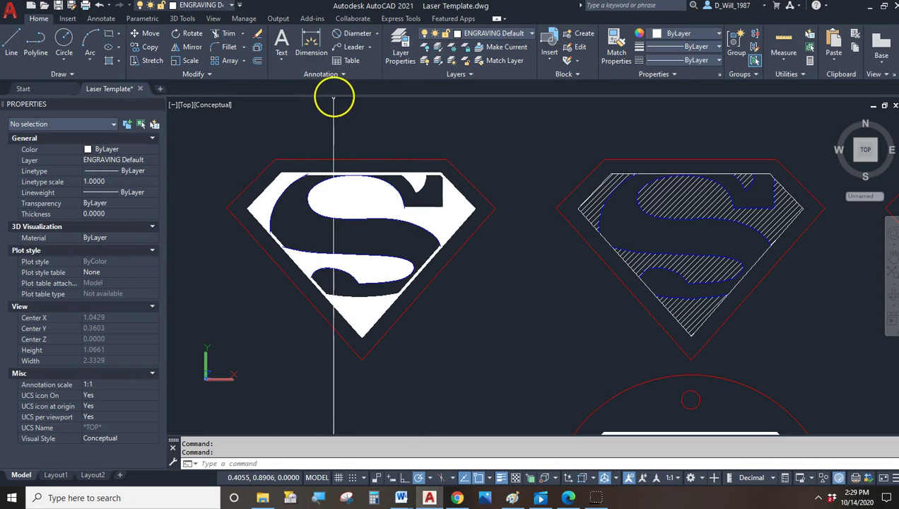